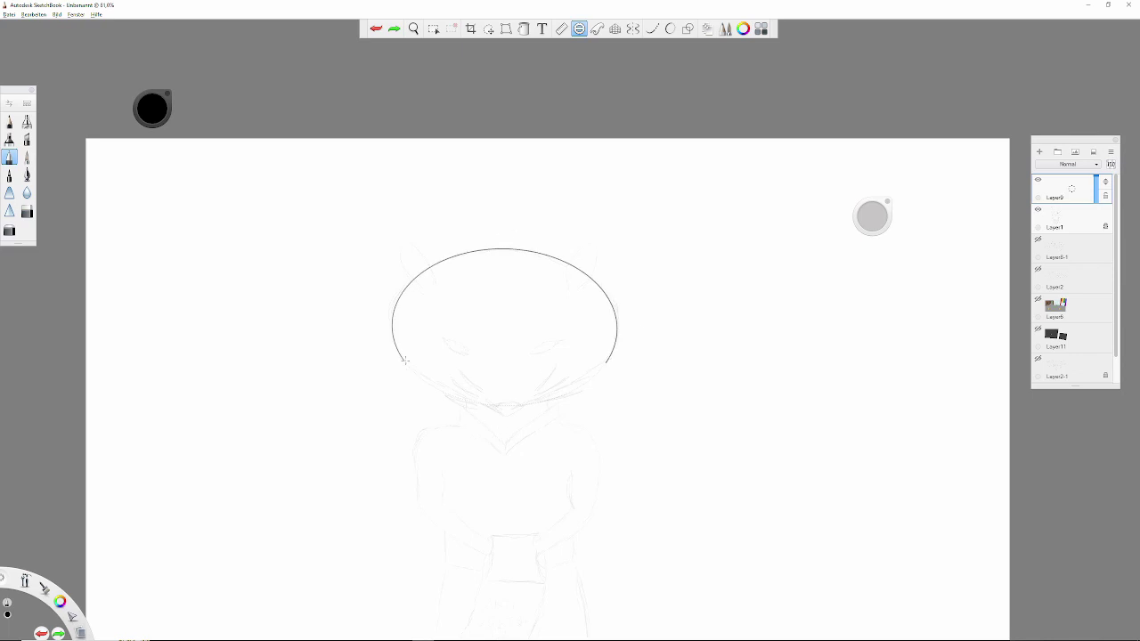
- Zoom in close on the fox's face and ink the first leaf-shaped eye
key(space)
mouse_move(498, 359)
mouse_down()
mouse_move(468, 272)
mouse_move(348, 150)
mouse_up()
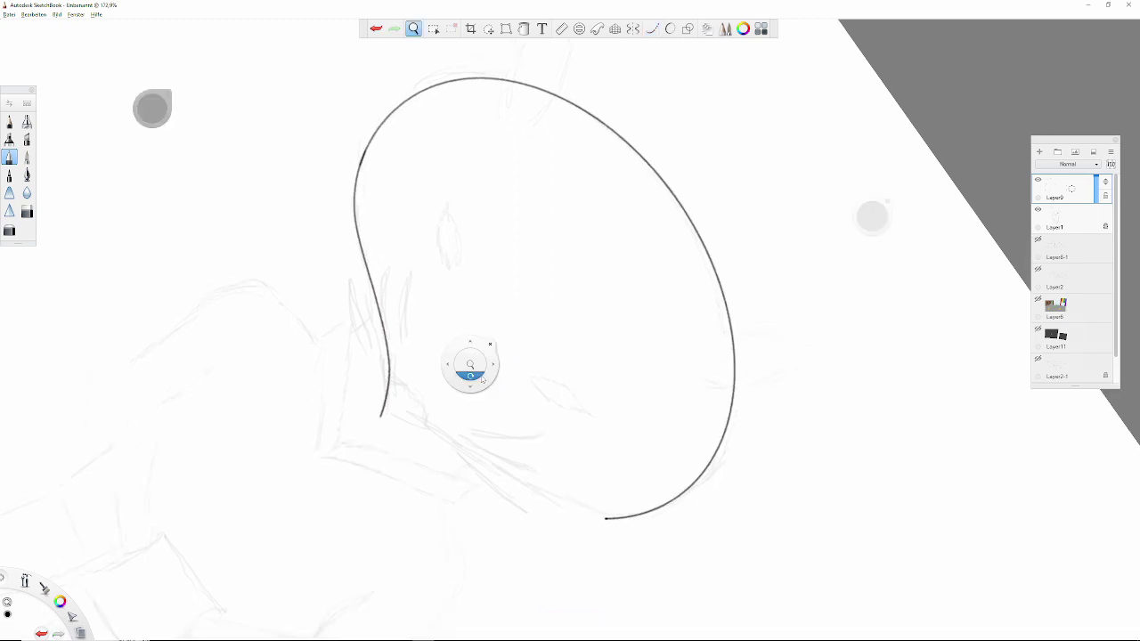
drag(469, 363, 478, 374)
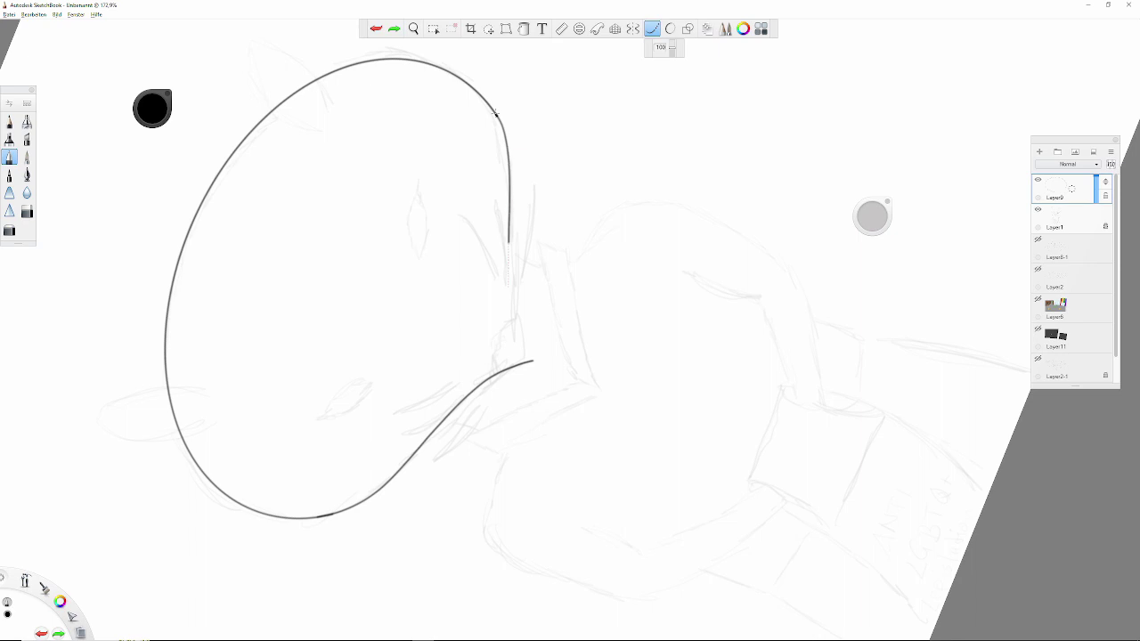
drag(534, 293, 535, 252)
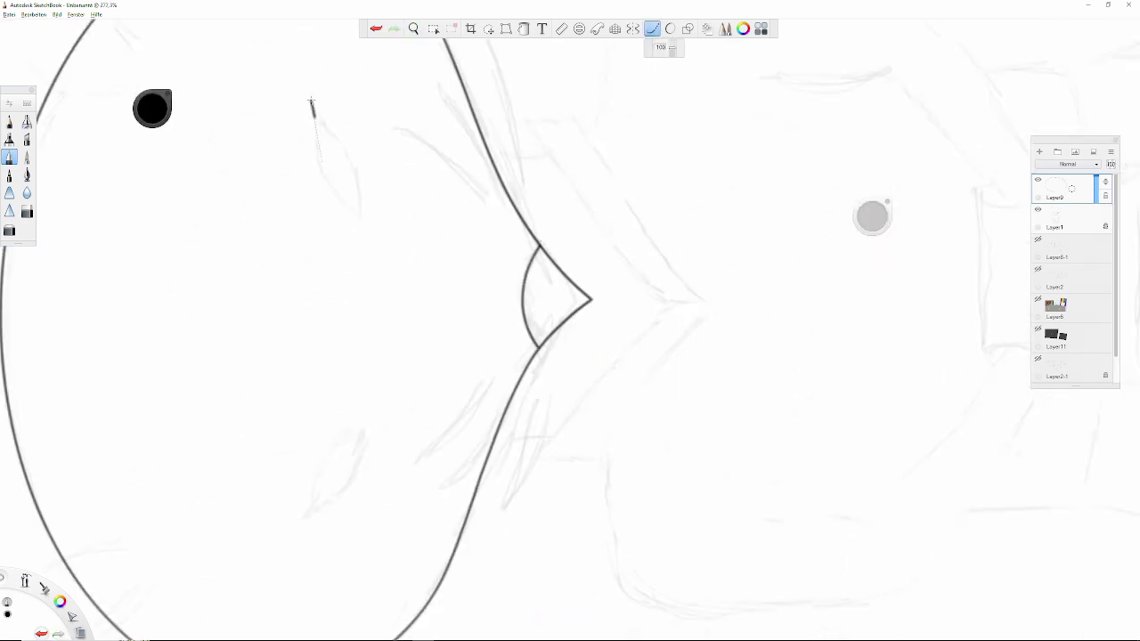
mouse_move(571, 326)
mouse_down()
mouse_move(630, 361)
mouse_move(409, 230)
mouse_move(465, 374)
mouse_up()
drag(407, 240, 464, 378)
- Ink the second leaf-shaped eye with two curves closing into an almond shape
scroll(481, 306, down, 2)
drag(481, 306, 469, 196)
mouse_move(400, 417)
mouse_down()
mouse_move(392, 395)
mouse_move(470, 157)
mouse_up()
mouse_move(491, 339)
mouse_down()
mouse_move(466, 415)
mouse_move(470, 158)
mouse_up()
mouse_move(522, 294)
mouse_down()
mouse_move(539, 330)
mouse_move(570, 329)
mouse_up()
- Ink a pointed ear on the fox's head outline
mouse_move(401, 435)
mouse_down()
mouse_move(356, 357)
mouse_move(417, 107)
mouse_move(466, 285)
mouse_move(454, 437)
mouse_up()
key(space)
drag(448, 357, 570, 329)
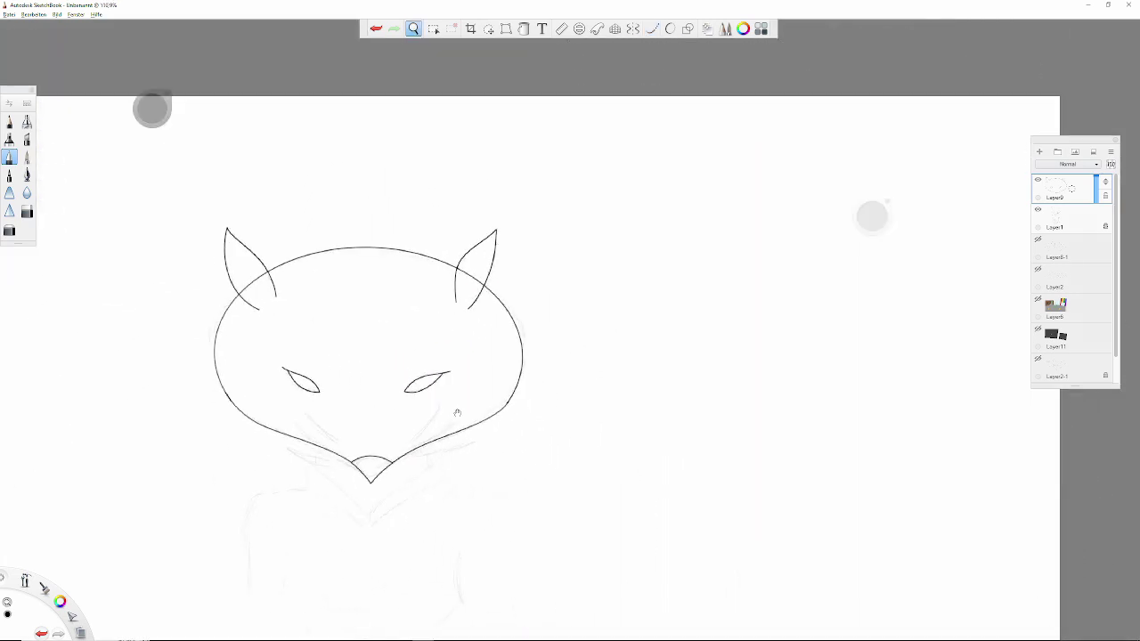
- Draw three curved whiskers fanning right of the muzzle and matching whiskers on the left
click(652, 28)
drag(704, 140, 570, 279)
drag(754, 175, 592, 278)
drag(773, 251, 583, 286)
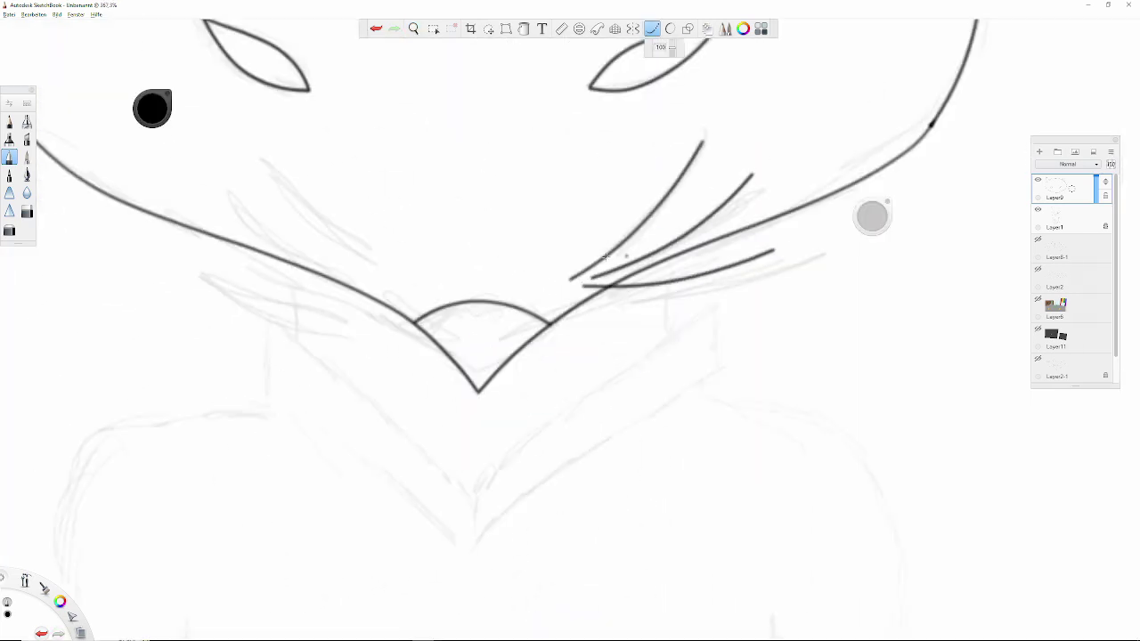
mouse_move(406, 280)
mouse_down()
mouse_move(262, 152)
mouse_move(251, 219)
mouse_move(328, 311)
mouse_move(200, 264)
mouse_up()
- Draw the left and right edges of the V-shaped collar below the chin
key(space)
drag(494, 267, 583, 238)
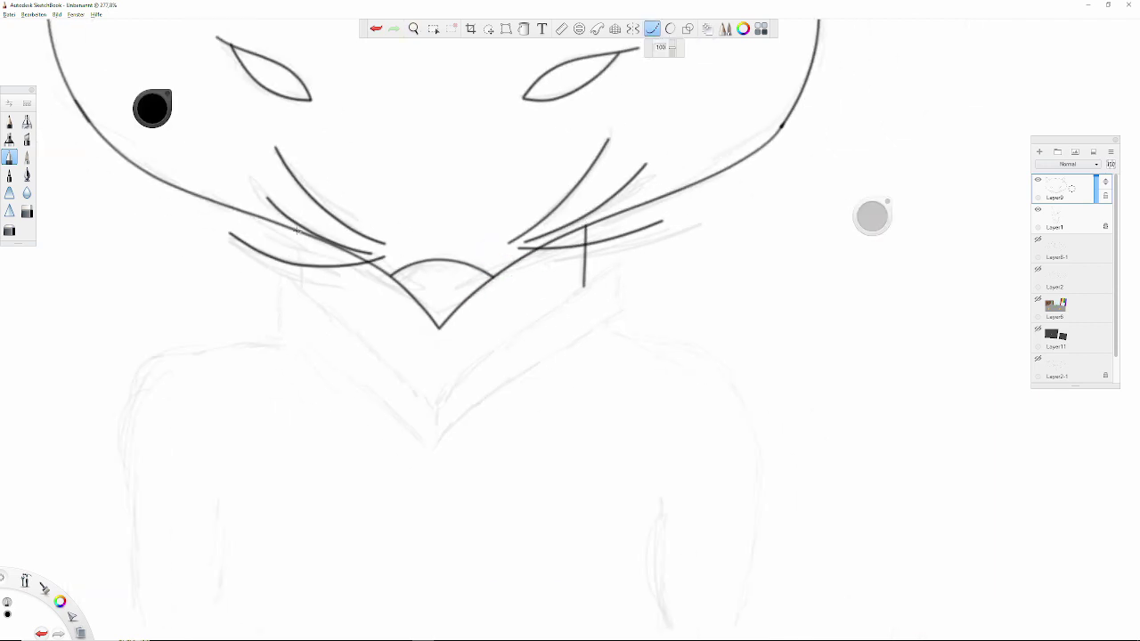
drag(283, 271, 419, 388)
drag(618, 263, 432, 445)
drag(621, 313, 433, 451)
key(ctrl+z)
drag(623, 310, 478, 405)
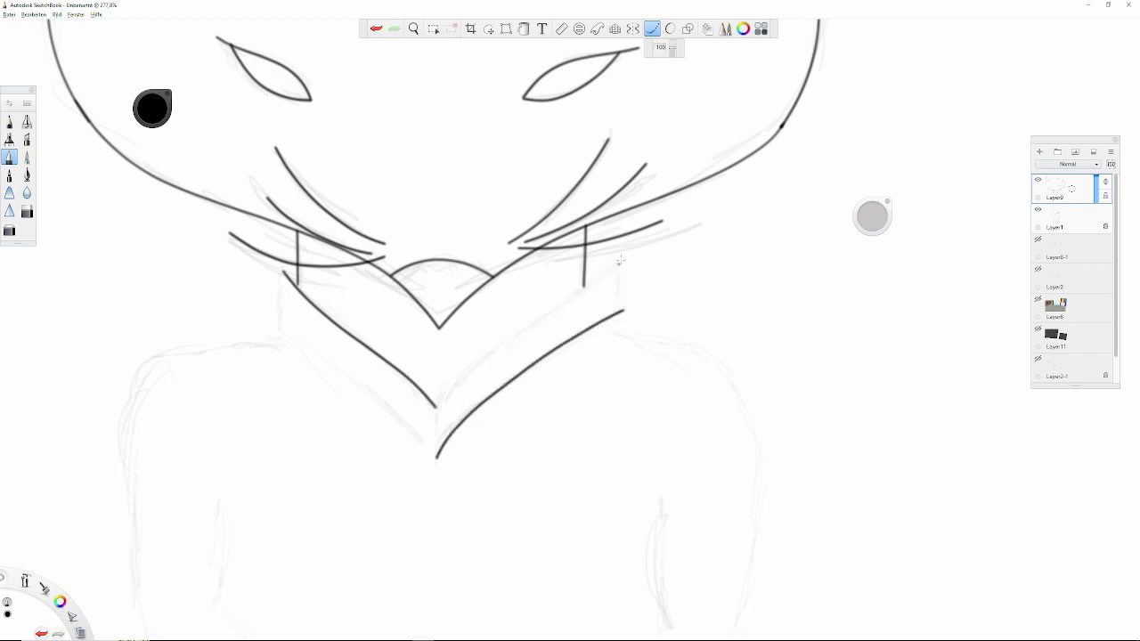
key(ctrl+z)
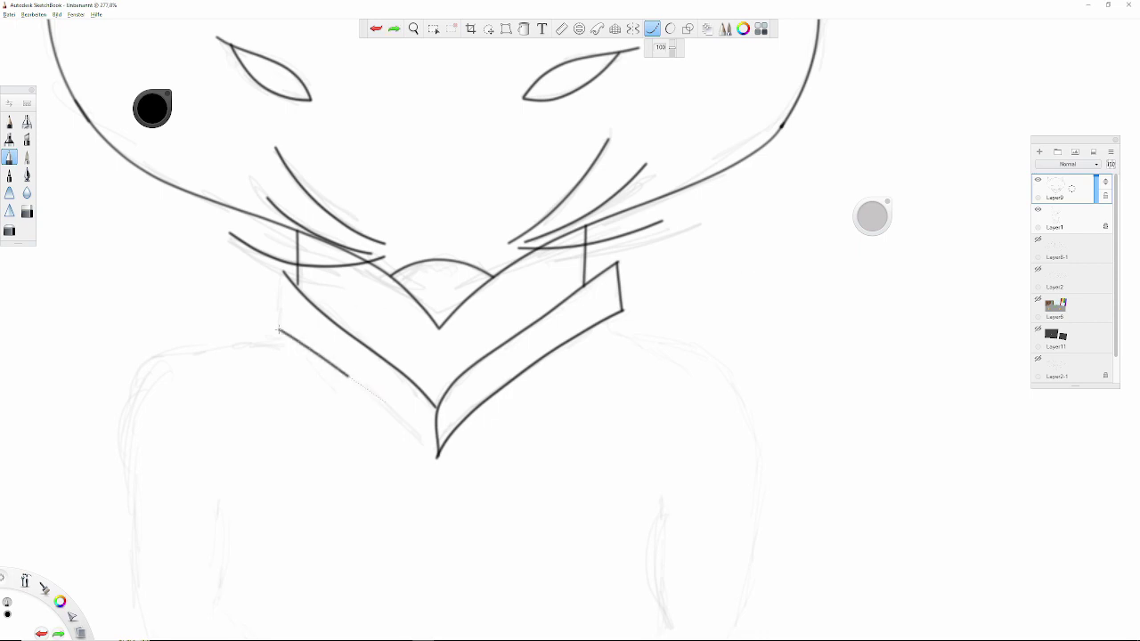
- Ink the right then left shoulder-and-arm strokes bending in toward the fox's waist
scroll(515, 351, down, 5)
scroll(537, 384, up, 3)
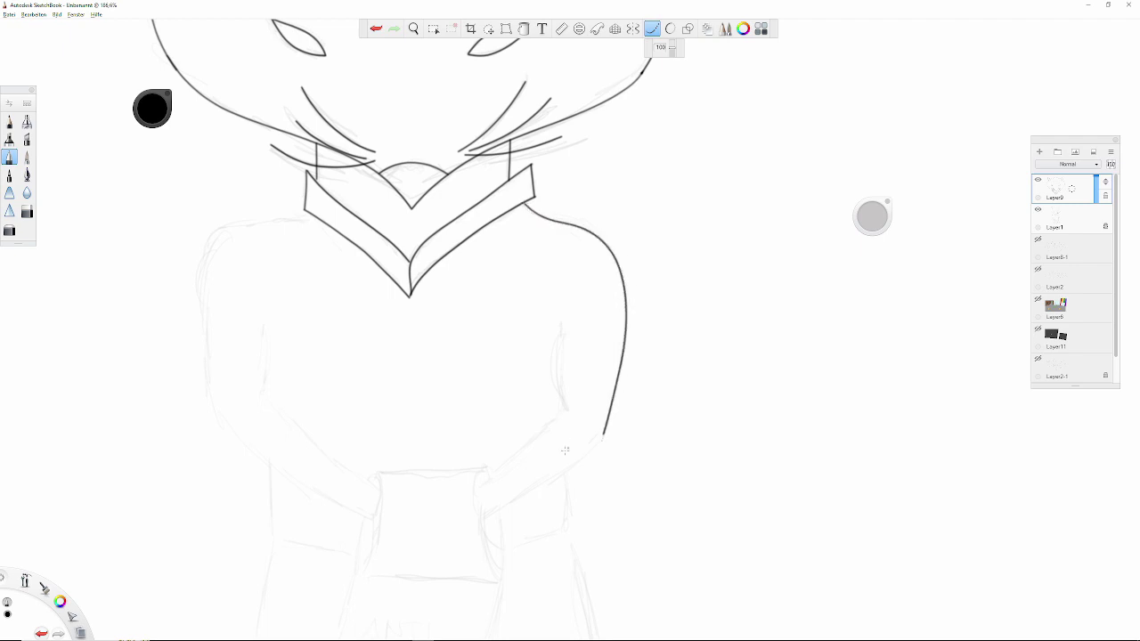
key(ctrl+z)
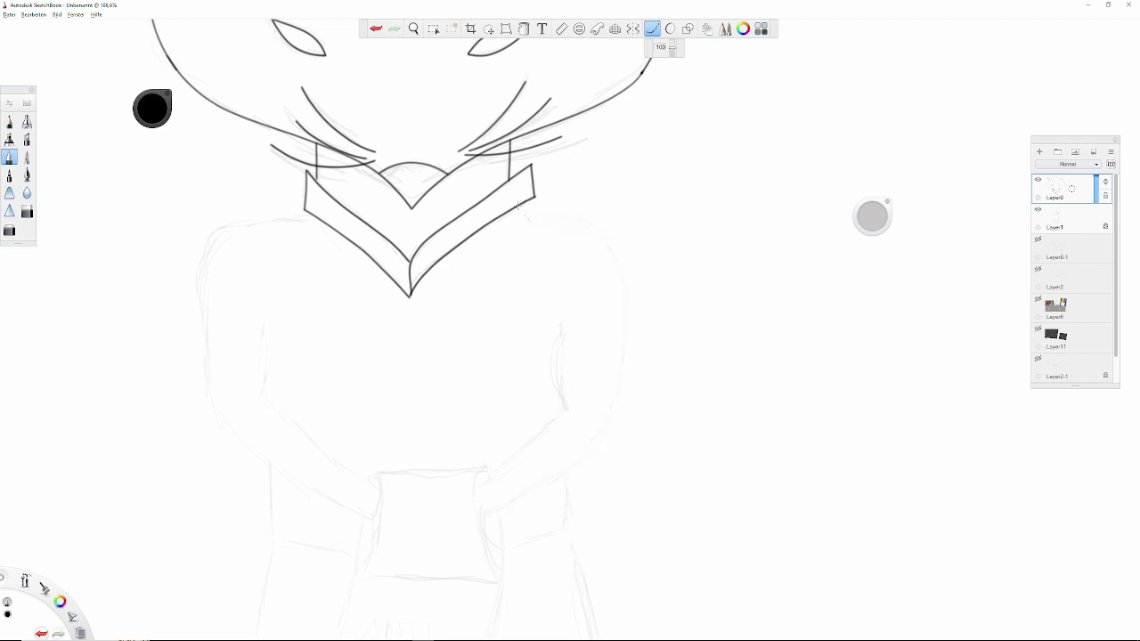
drag(579, 221, 618, 378)
key(ctrl+z)
drag(577, 239, 613, 425)
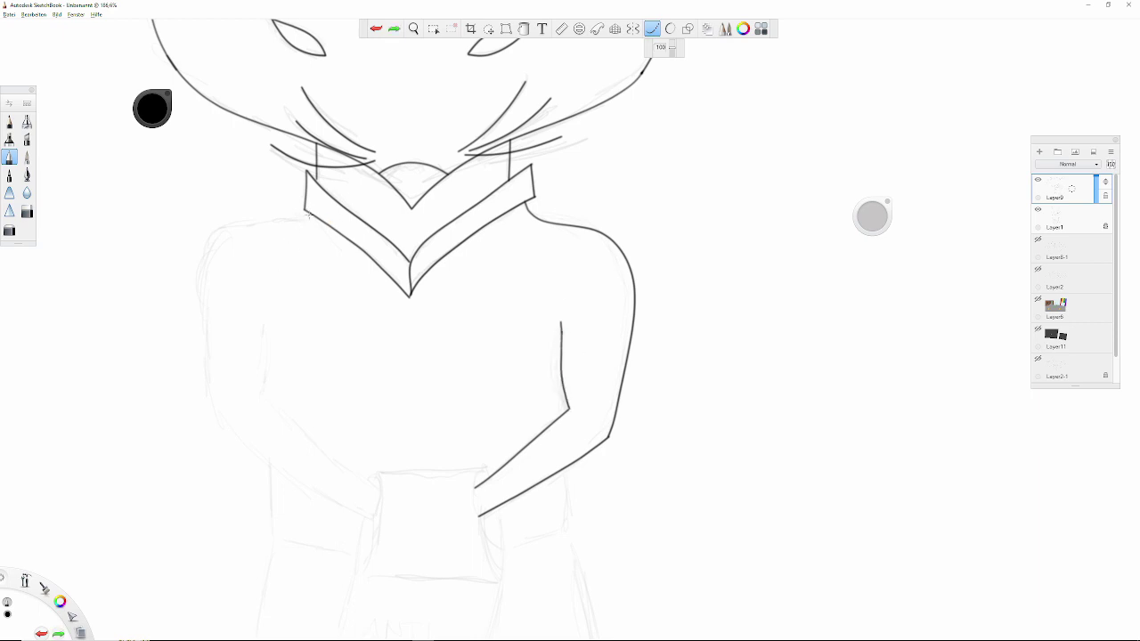
mouse_move(226, 242)
mouse_down()
mouse_move(223, 417)
mouse_move(374, 515)
mouse_up()
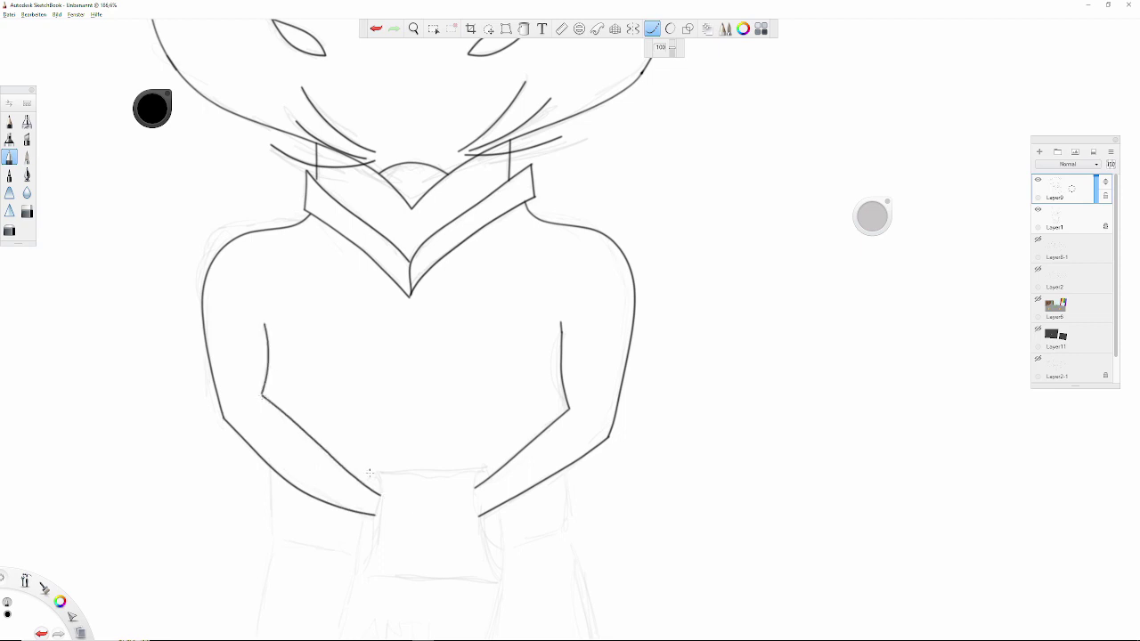
drag(370, 473, 402, 440)
scroll(311, 293, up, 3)
- Draw both paw hooks gripping the sign and the sign's left edge below the paw
key(ctrl+z)
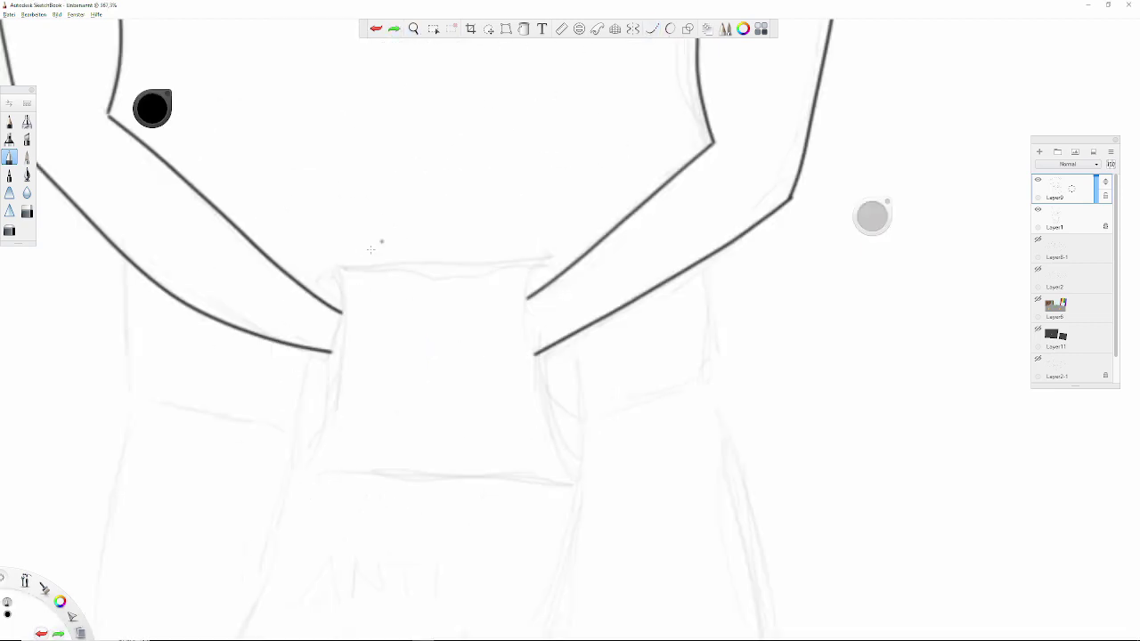
key(ctrl+z)
mouse_move(310, 290)
mouse_down()
mouse_move(344, 294)
mouse_move(302, 474)
mouse_up()
mouse_move(525, 306)
mouse_down()
mouse_move(558, 275)
mouse_move(554, 488)
mouse_up()
key(l)
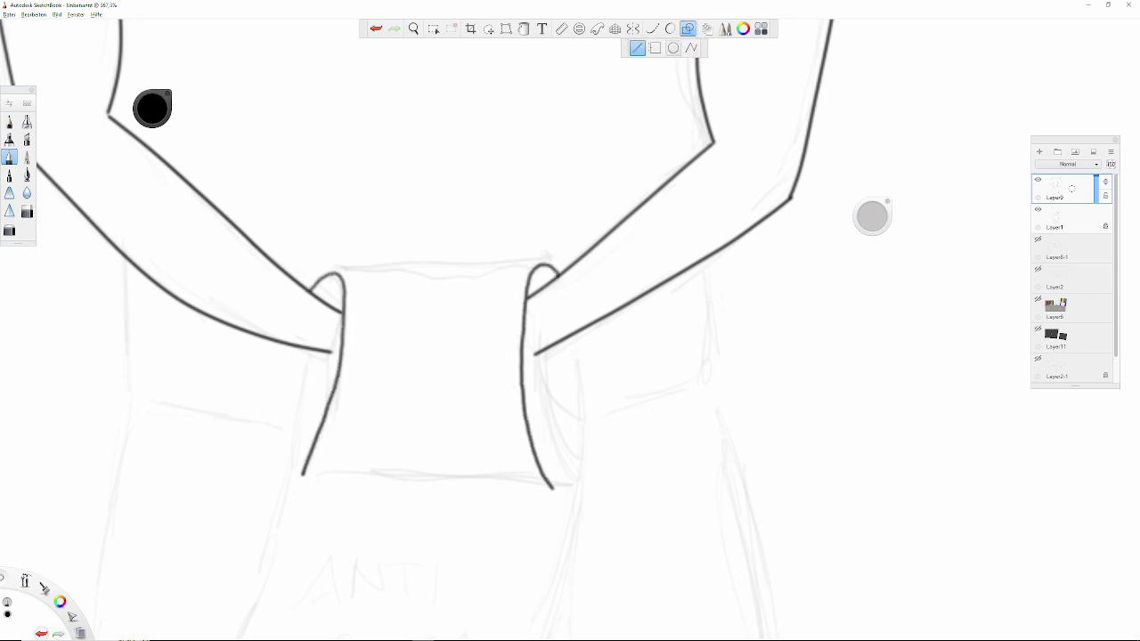
key(c)
- Draw the sign's bottom edge and its long left and right sides to the canvas bottom
drag(367, 454, 535, 474)
key(ctrl+z)
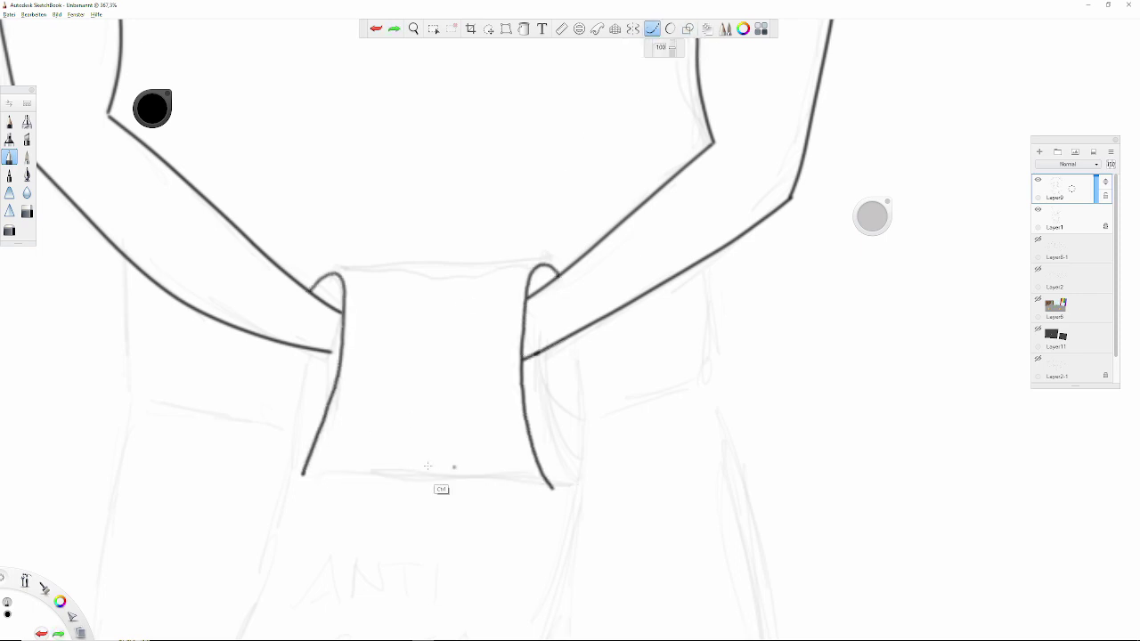
mouse_move(303, 474)
mouse_down()
mouse_move(553, 488)
mouse_move(615, 292)
mouse_up()
mouse_move(637, 138)
mouse_down()
mouse_move(621, 365)
mouse_move(534, 556)
mouse_up()
mouse_move(361, 153)
mouse_down()
mouse_move(322, 326)
mouse_move(233, 553)
mouse_up()
drag(326, 255, 263, 233)
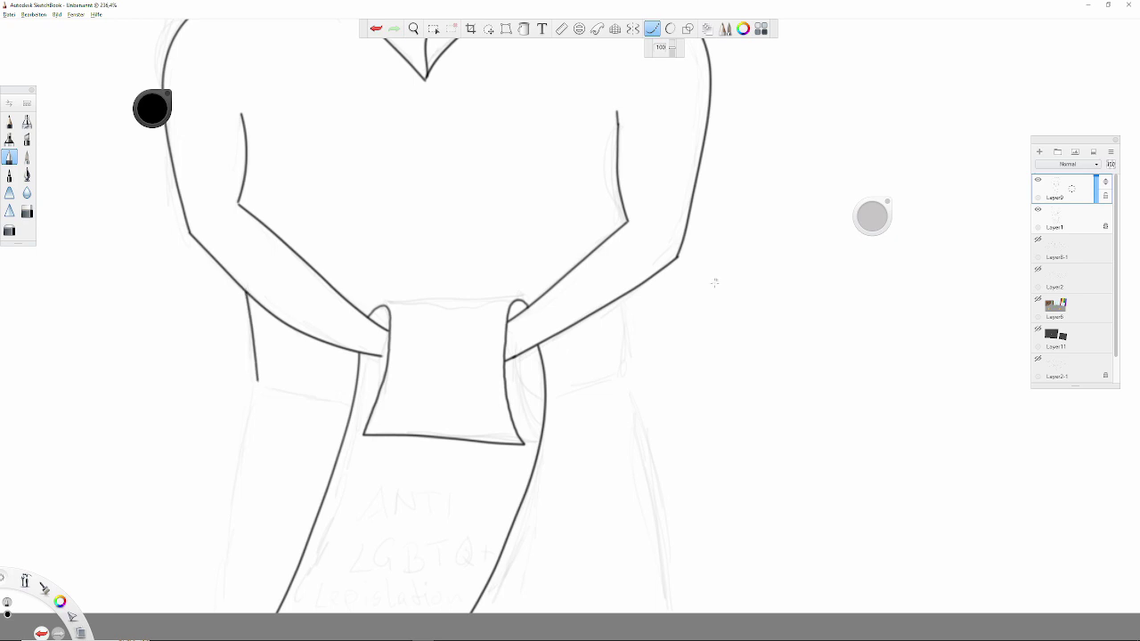
key(ctrl+z)
key(ctrl+z)
key(ctrl+y)
key(ctrl+y)
- Add the waistband line and the left and right hip lines below the arms
drag(343, 236, 476, 257)
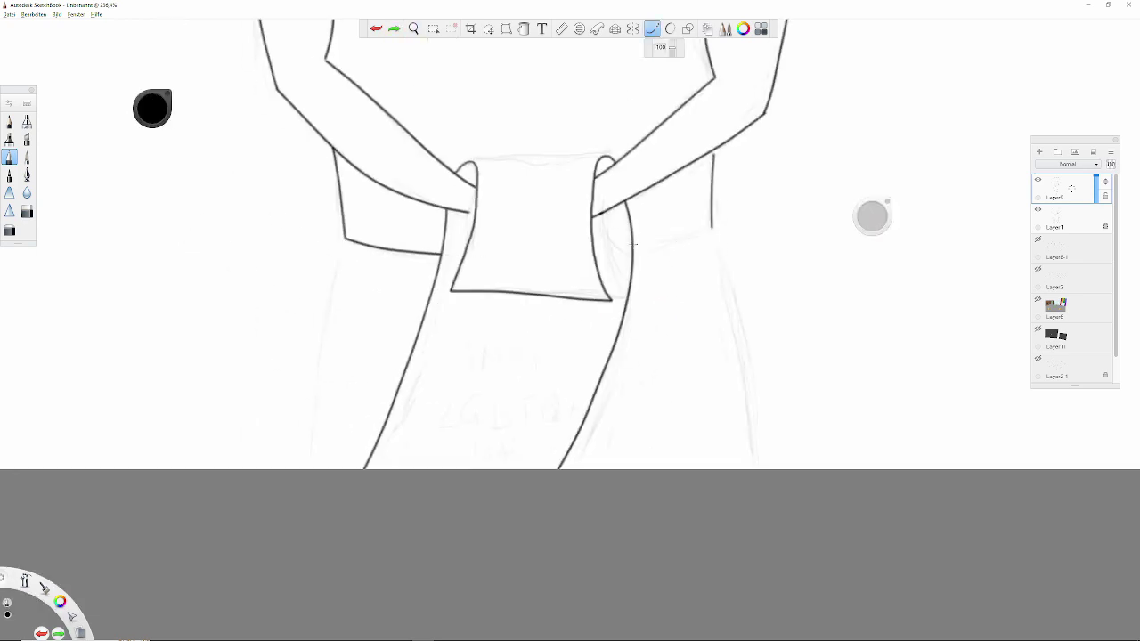
drag(713, 227, 706, 468)
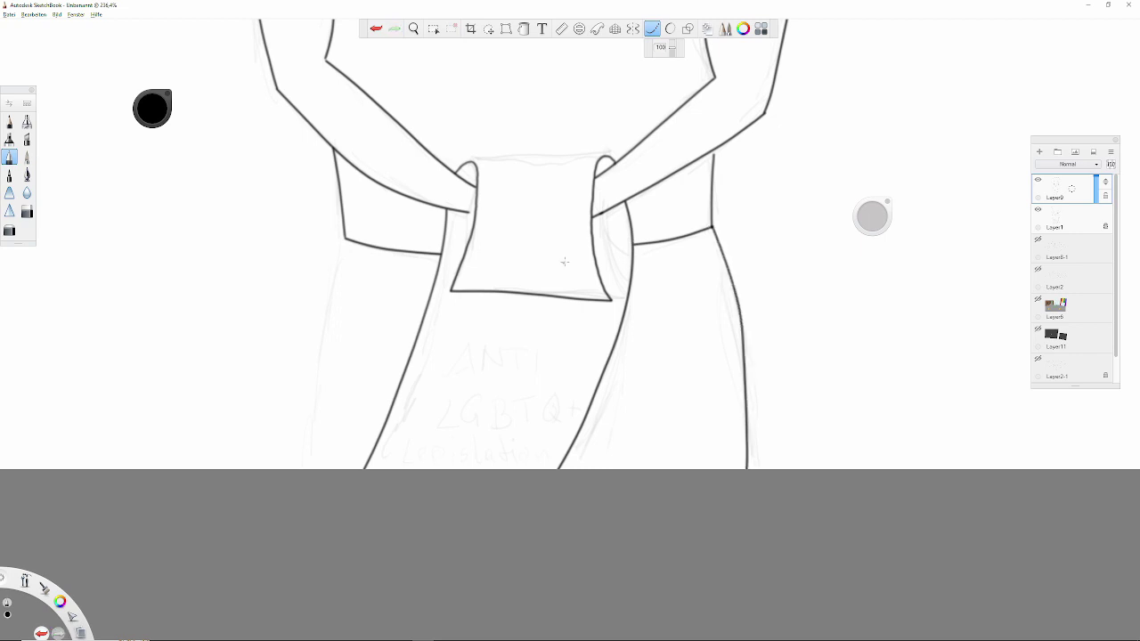
drag(345, 238, 347, 440)
- Draw the belt's top edge and the shirt's centre line from neckline to belt
scroll(400, 413, down, 3)
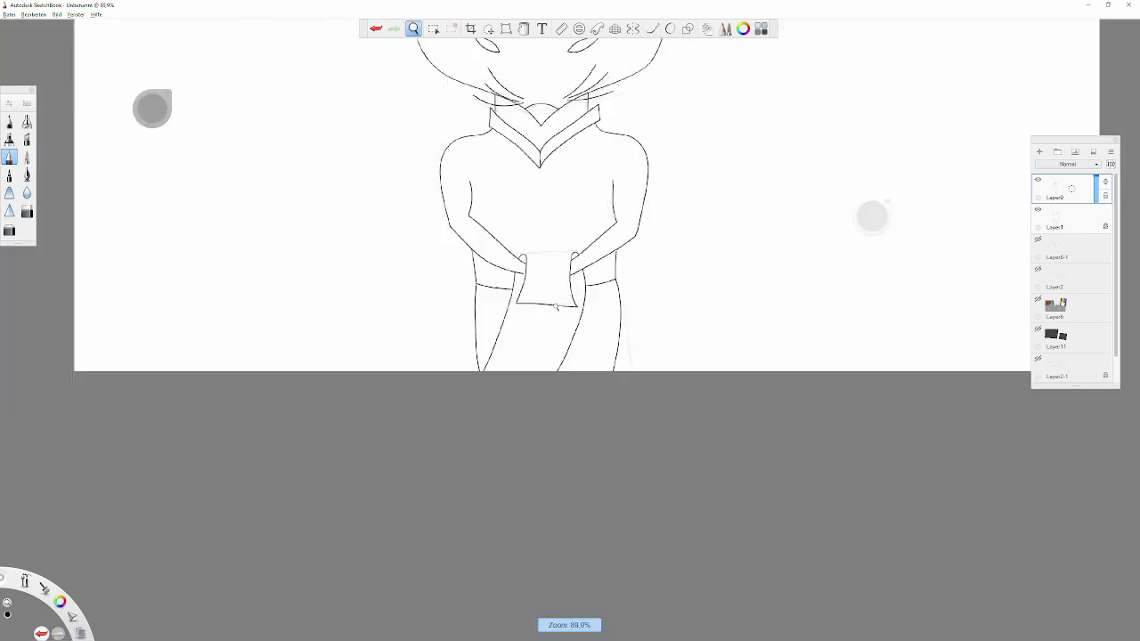
scroll(400, 413, up, 5)
click(652, 29)
drag(510, 328, 681, 319)
drag(523, 109, 512, 389)
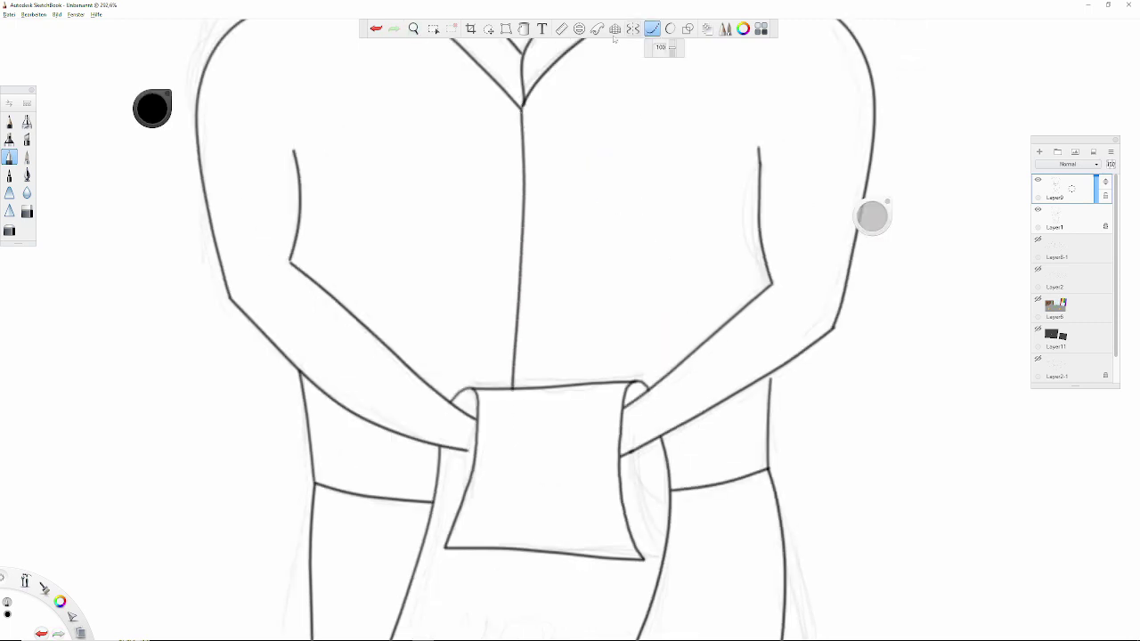
- Stamp a column of small round buttons down the shirt line using the Ellipse guide
click(579, 29)
drag(507, 206, 508, 197)
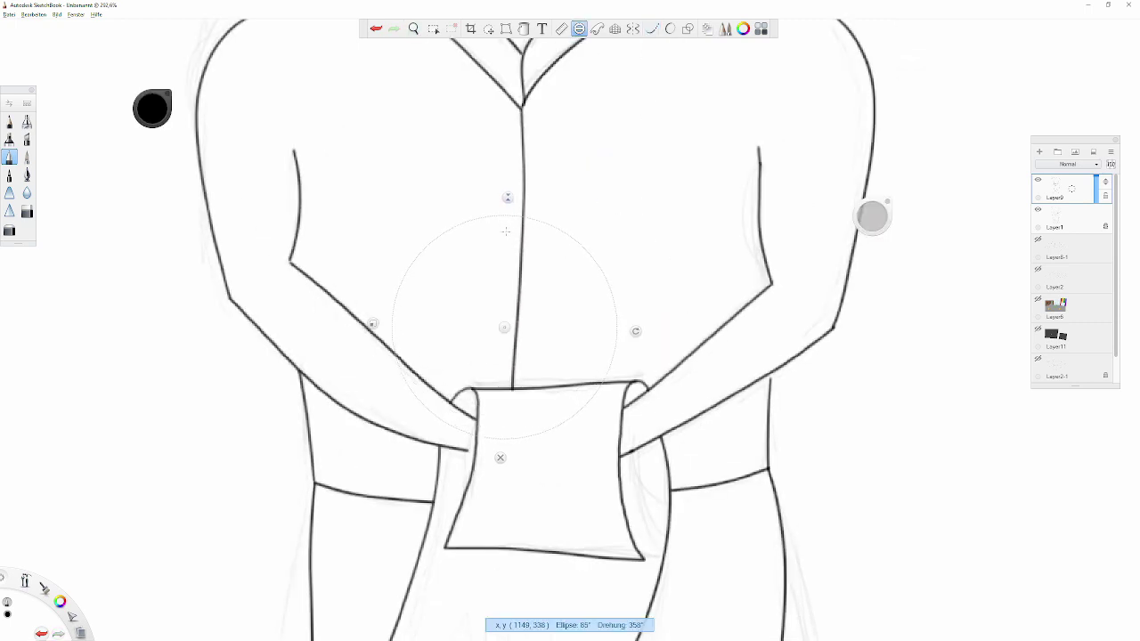
drag(504, 327, 537, 118)
drag(538, 126, 538, 199)
drag(538, 193, 537, 233)
drag(537, 234, 530, 352)
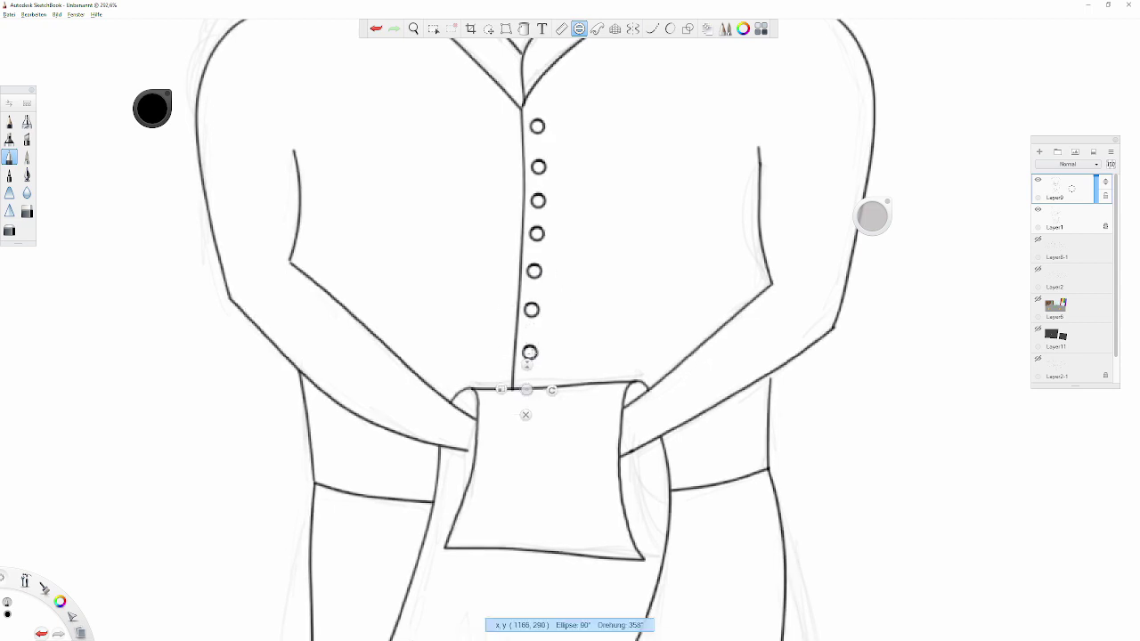
- Zoom into the ear and remove the stray dash beside it
scroll(504, 223, down, 5)
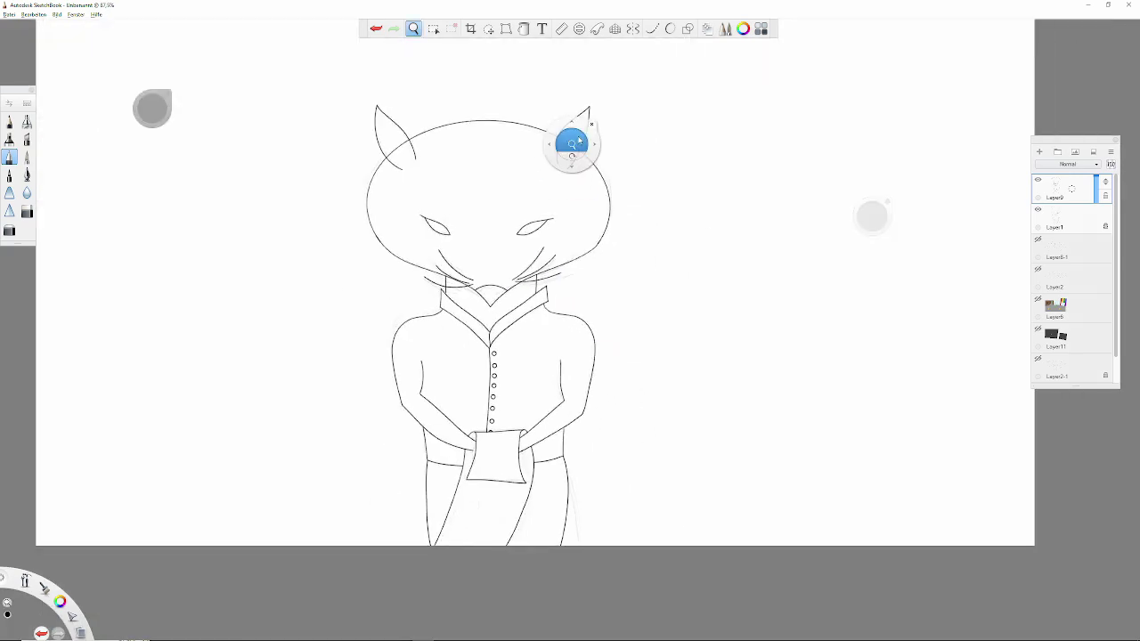
scroll(573, 140, up, 3)
scroll(562, 168, up, 4)
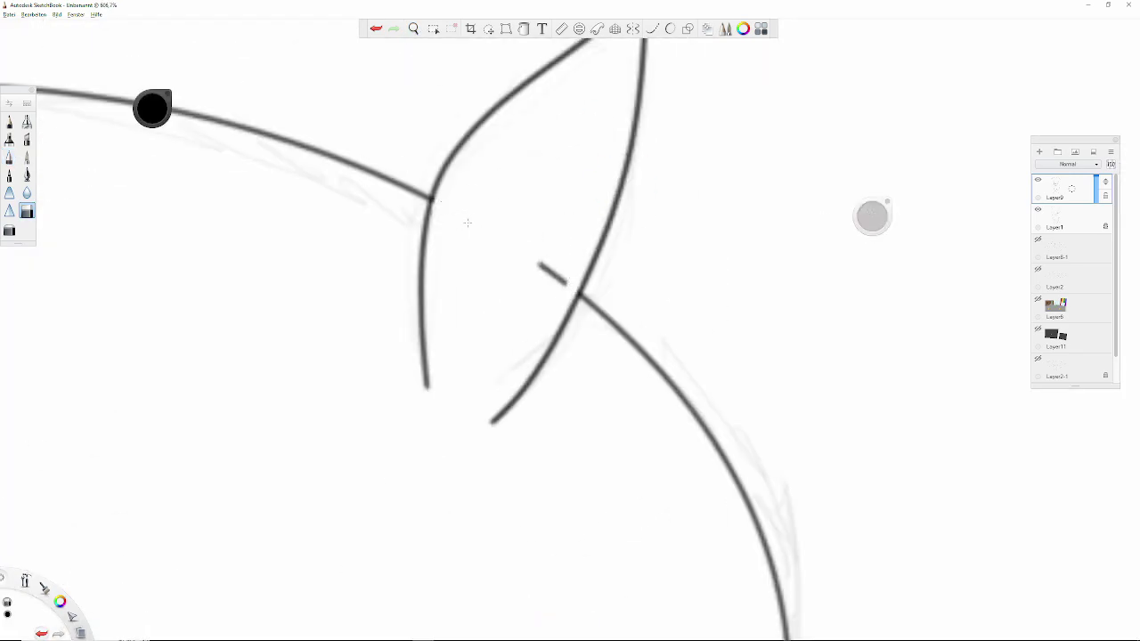
key(ctrl+z)
mouse_move(276, 231)
mouse_down()
mouse_move(163, 400)
mouse_move(486, 256)
mouse_up()
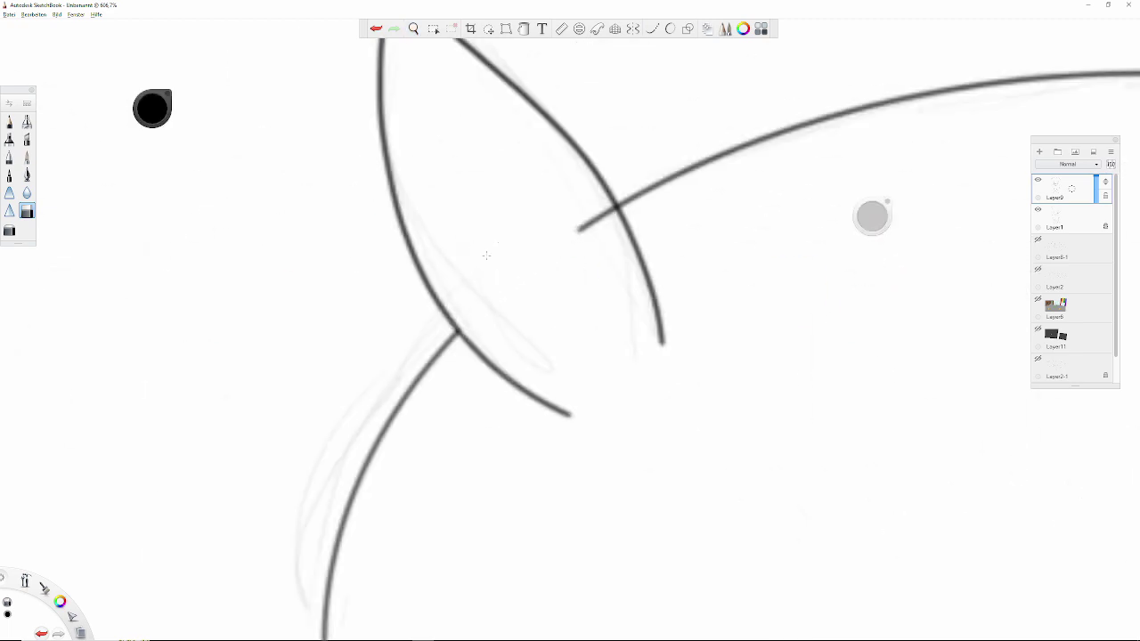
scroll(570, 268, down, 5)
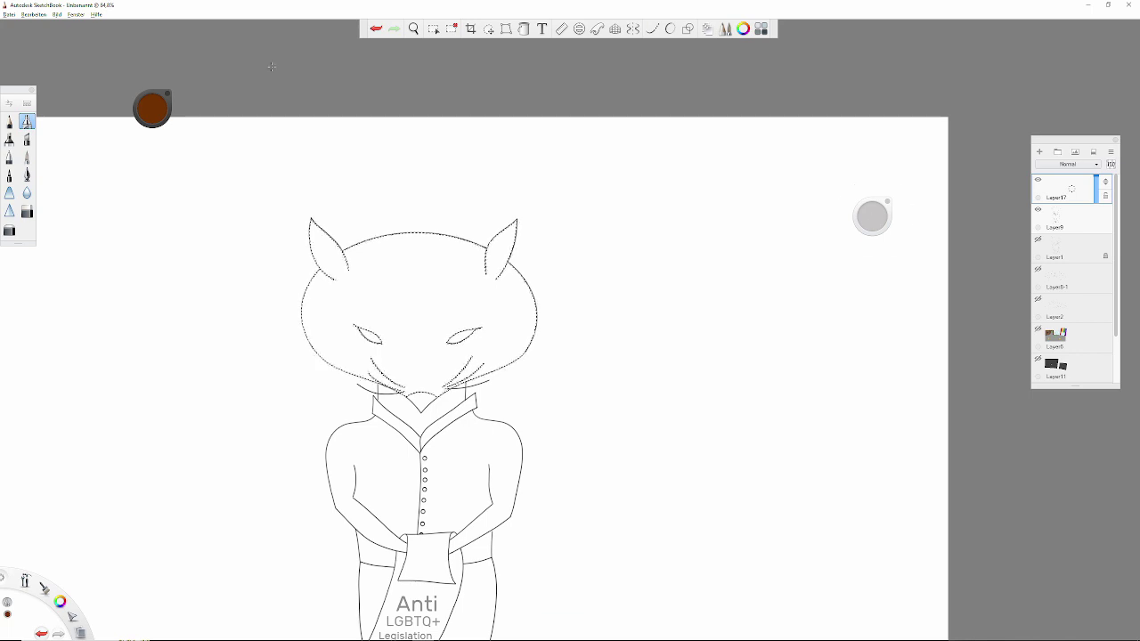
- Airbrush brown shading over the fox head and ears, darker at the edges and around both eyes
drag(303, 339, 308, 199)
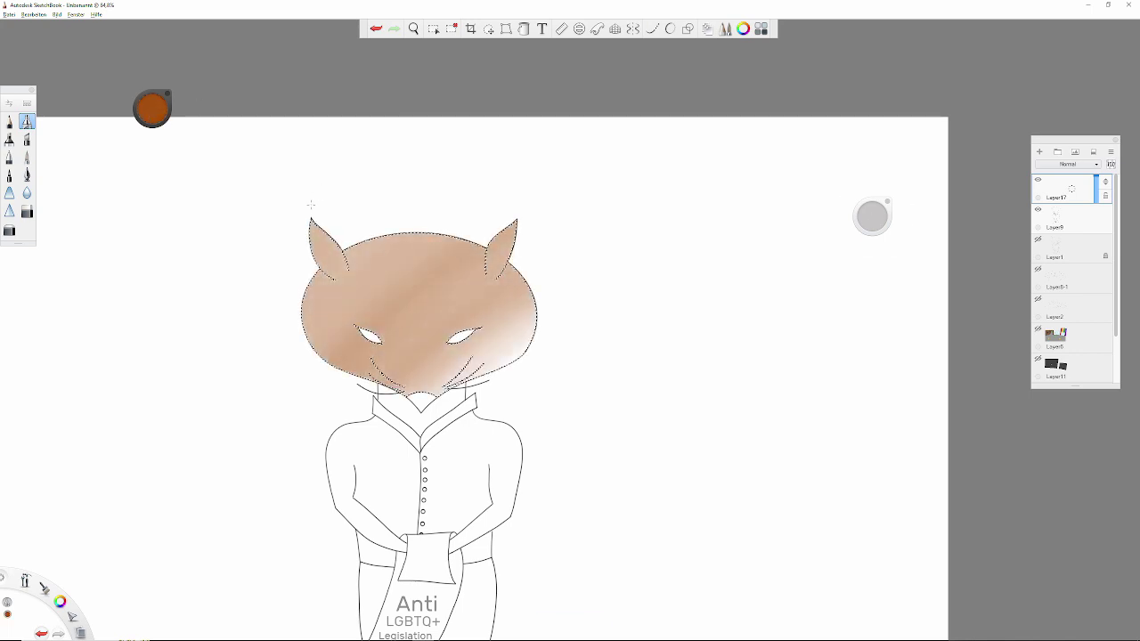
drag(282, 291, 338, 357)
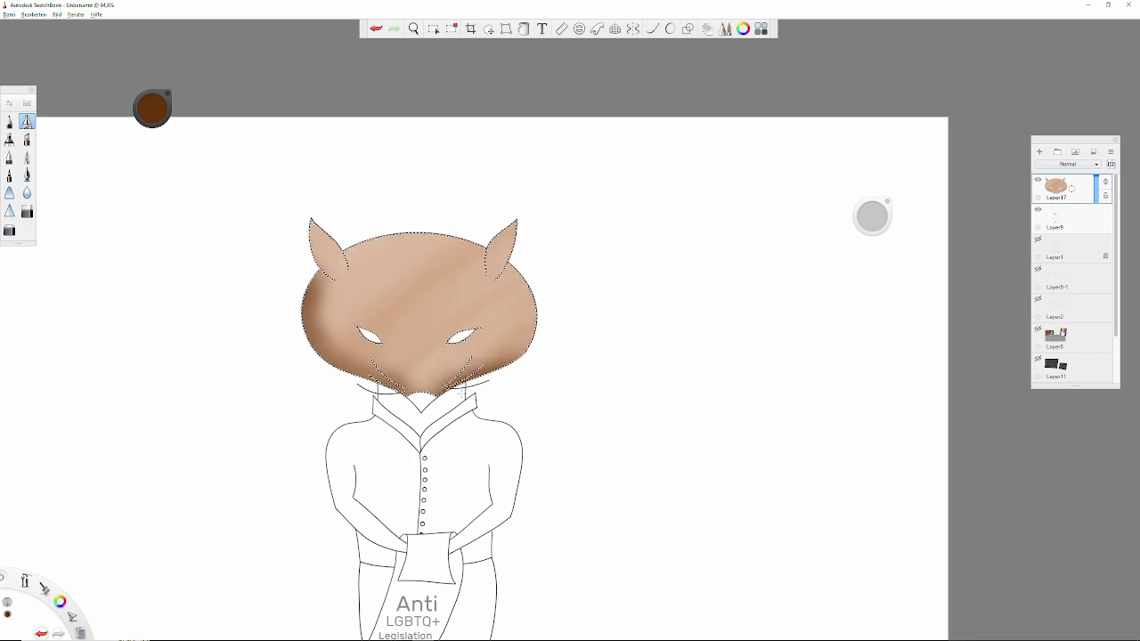
mouse_move(463, 389)
mouse_down()
mouse_move(508, 291)
mouse_move(486, 260)
mouse_move(314, 214)
mouse_up()
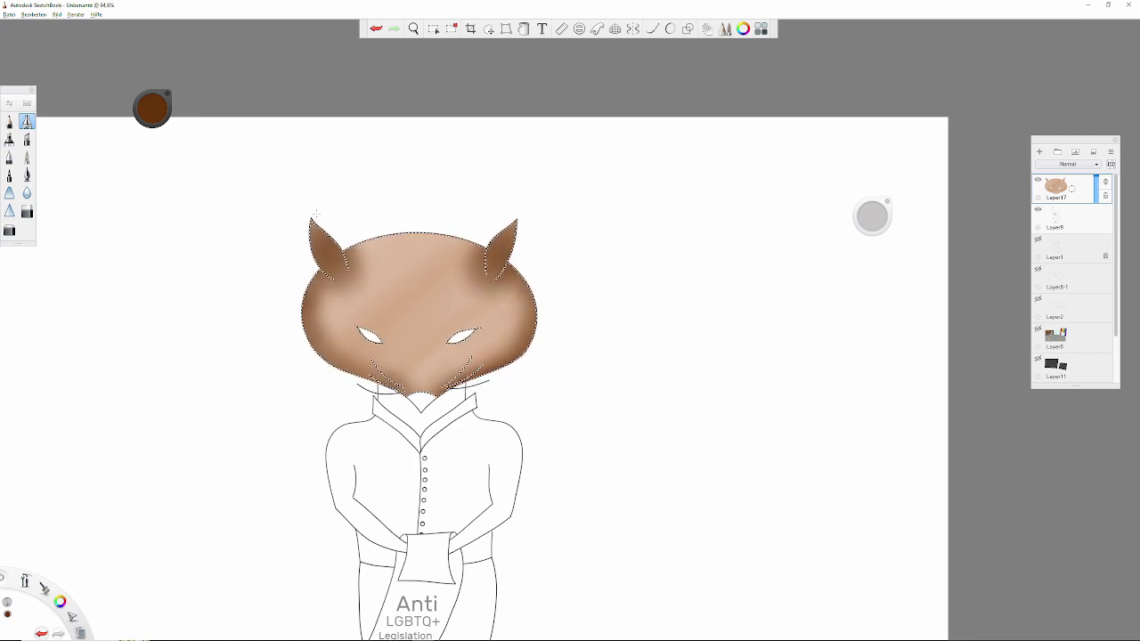
drag(388, 331, 365, 310)
drag(445, 316, 490, 339)
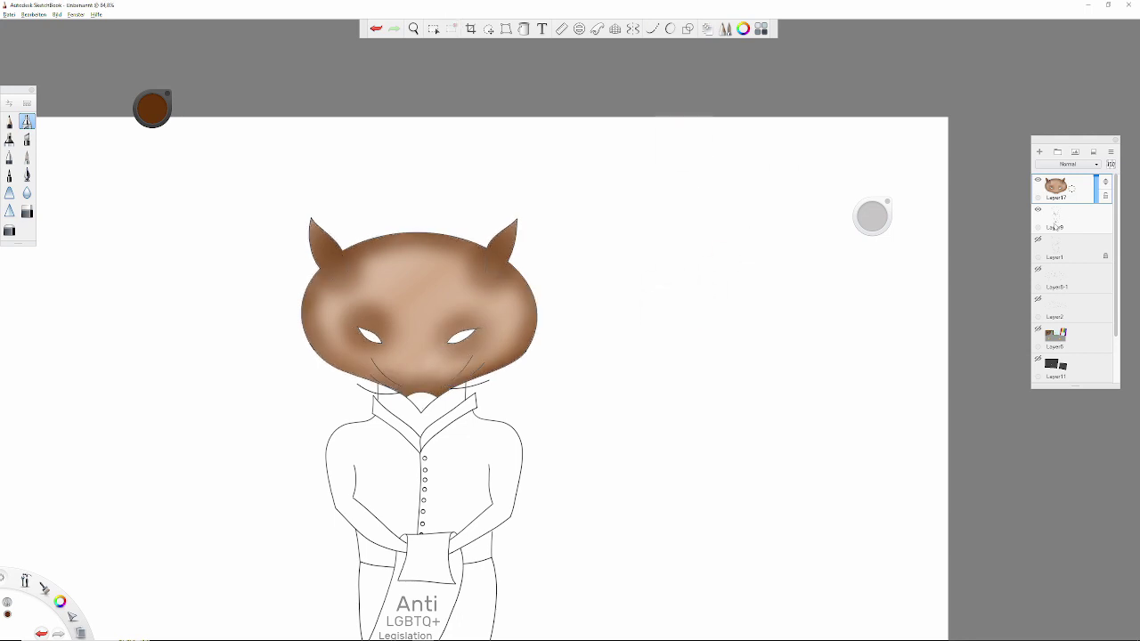
- Switch to Layer8, reselect the head area, and undo then redo the last change
click(1069, 218)
click(523, 29)
click(152, 108)
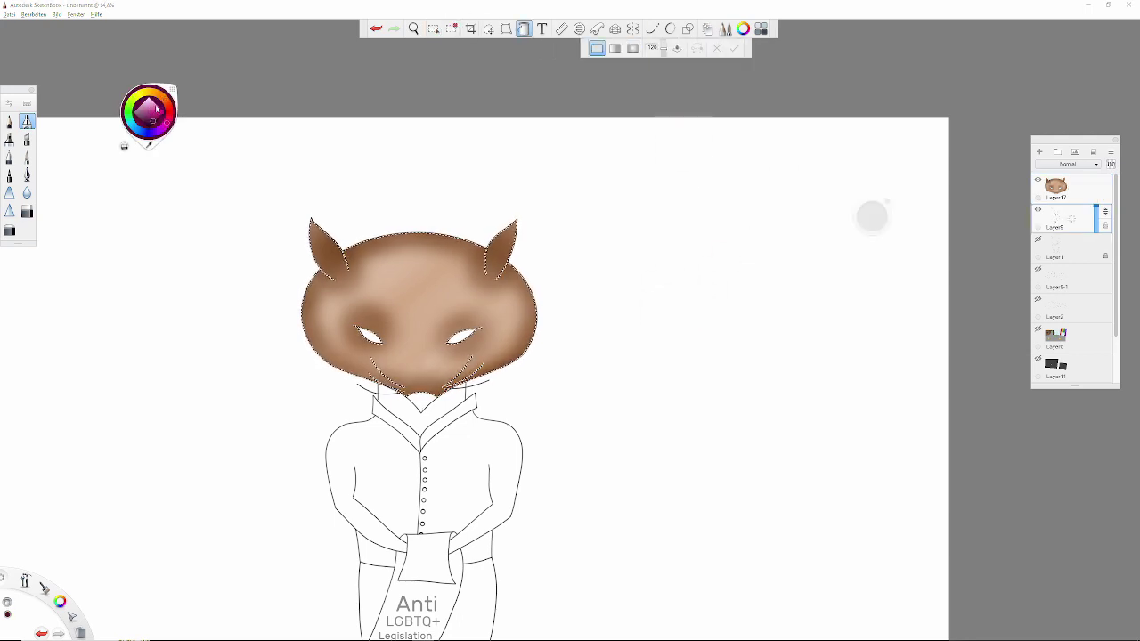
key(ctrl+z)
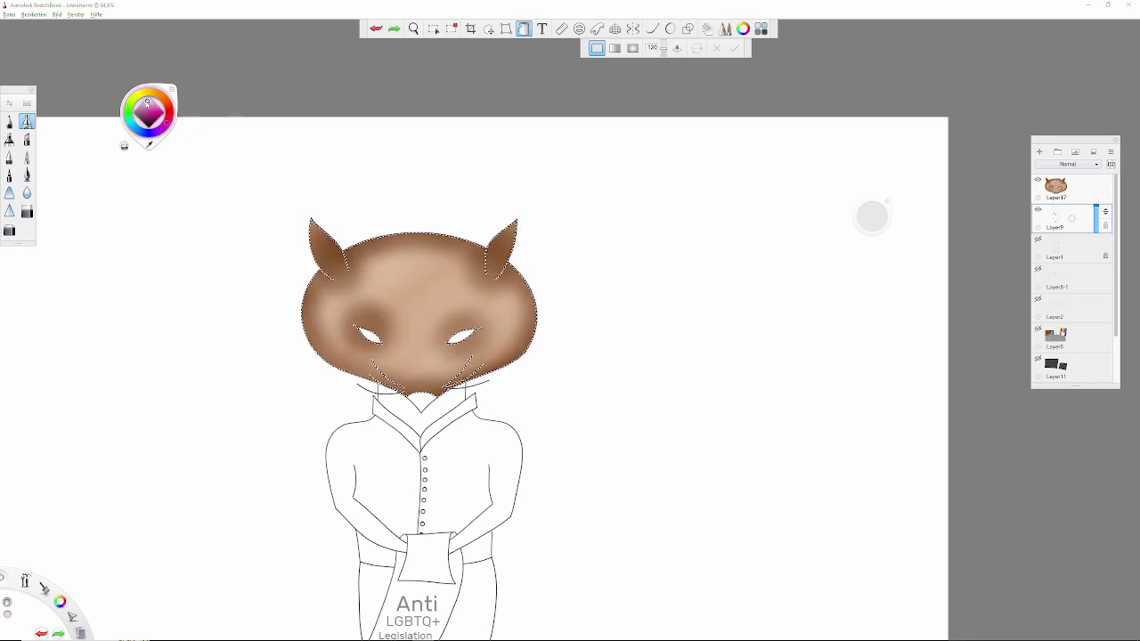
key(ctrl+y)
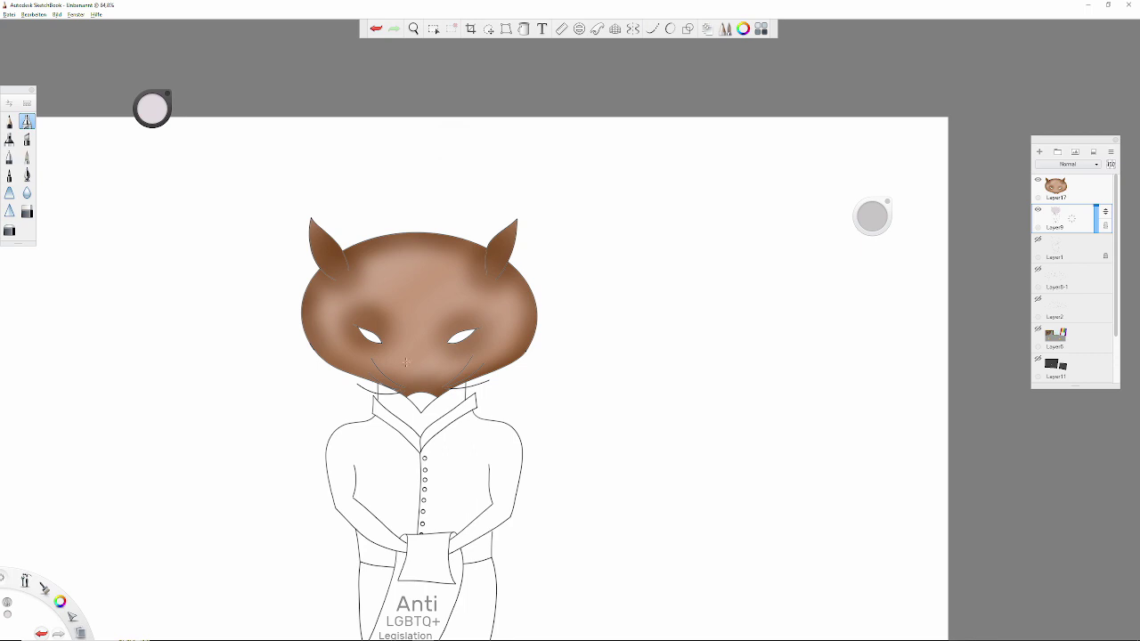
- Paint brown over the white gap along the fox's lower cheek edge
scroll(406, 362, up, 5)
scroll(407, 267, up, 4)
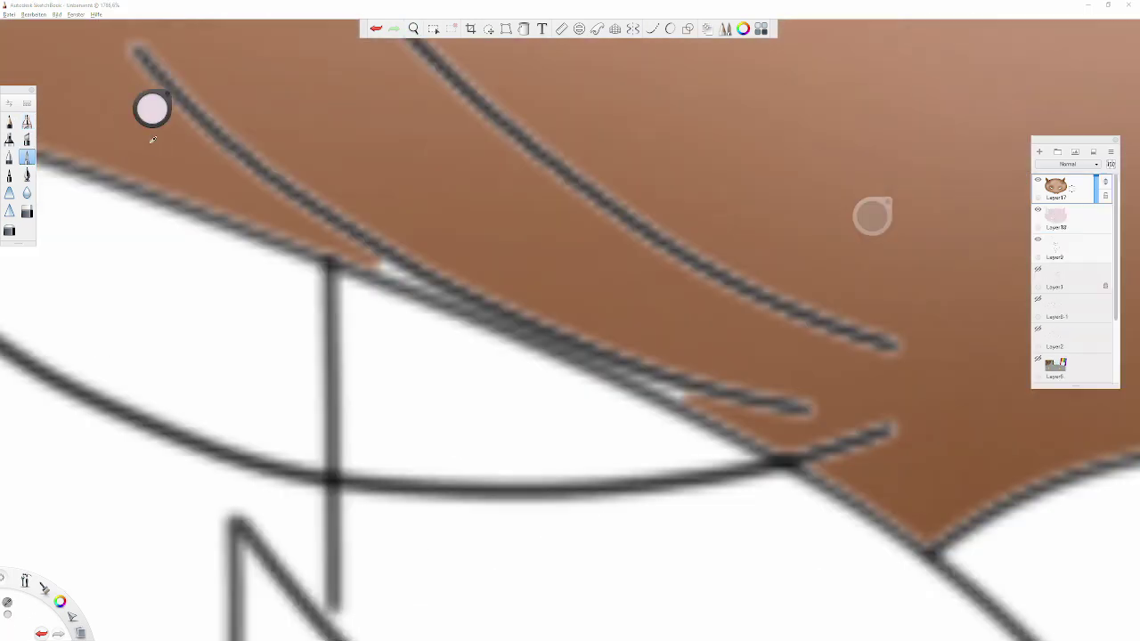
scroll(373, 263, up, 2)
drag(373, 264, 896, 495)
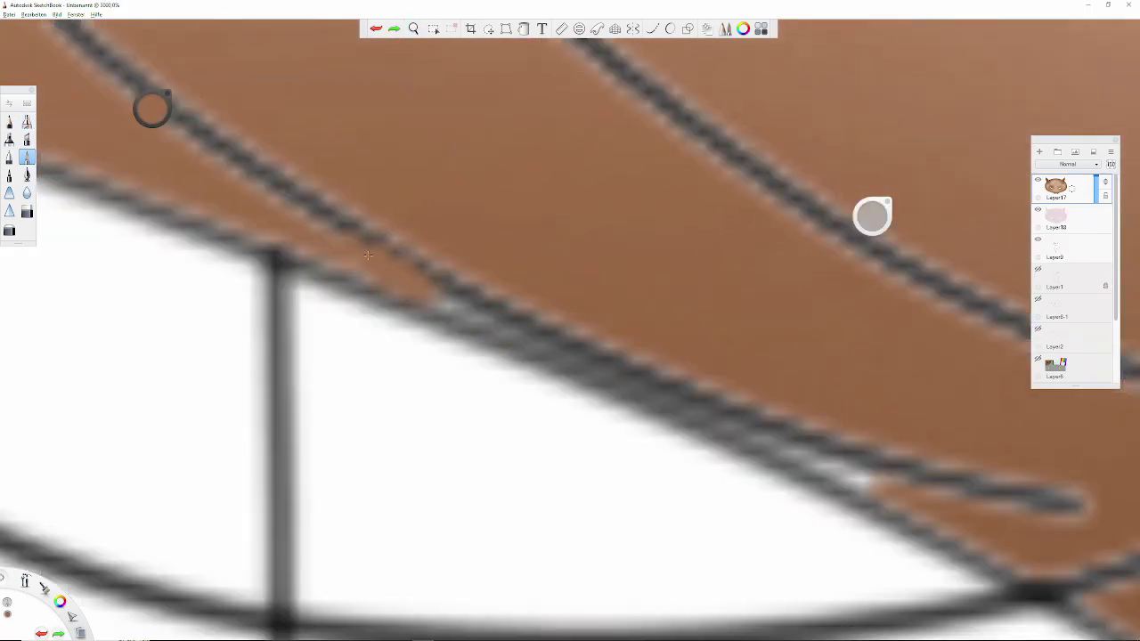
scroll(896, 496, down, 5)
scroll(507, 443, up, 2)
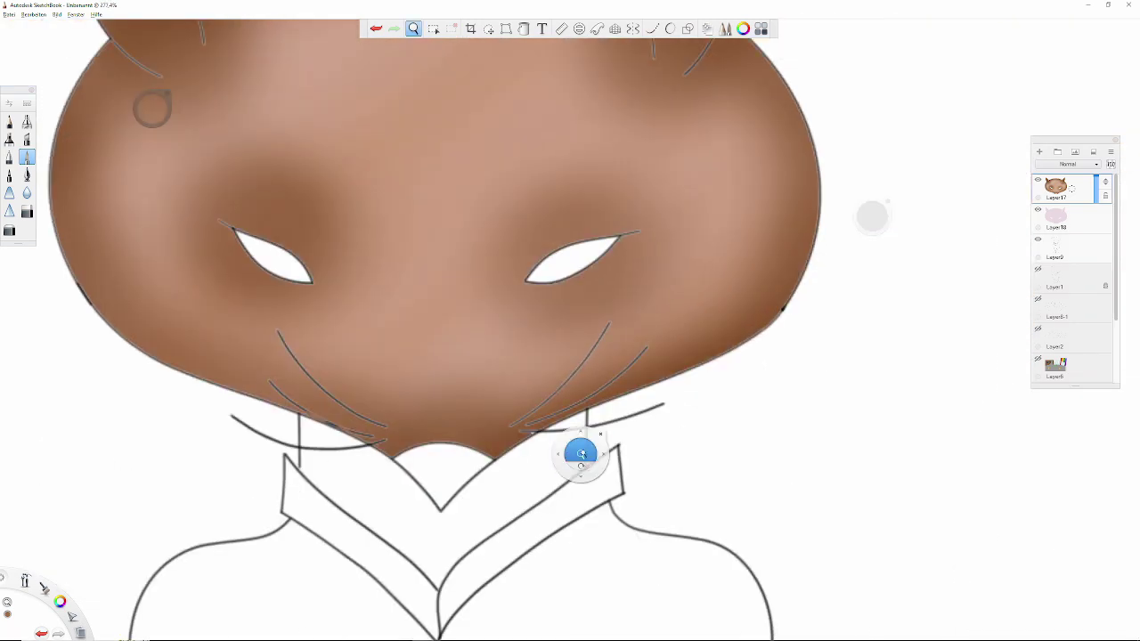
scroll(580, 452, up, 2)
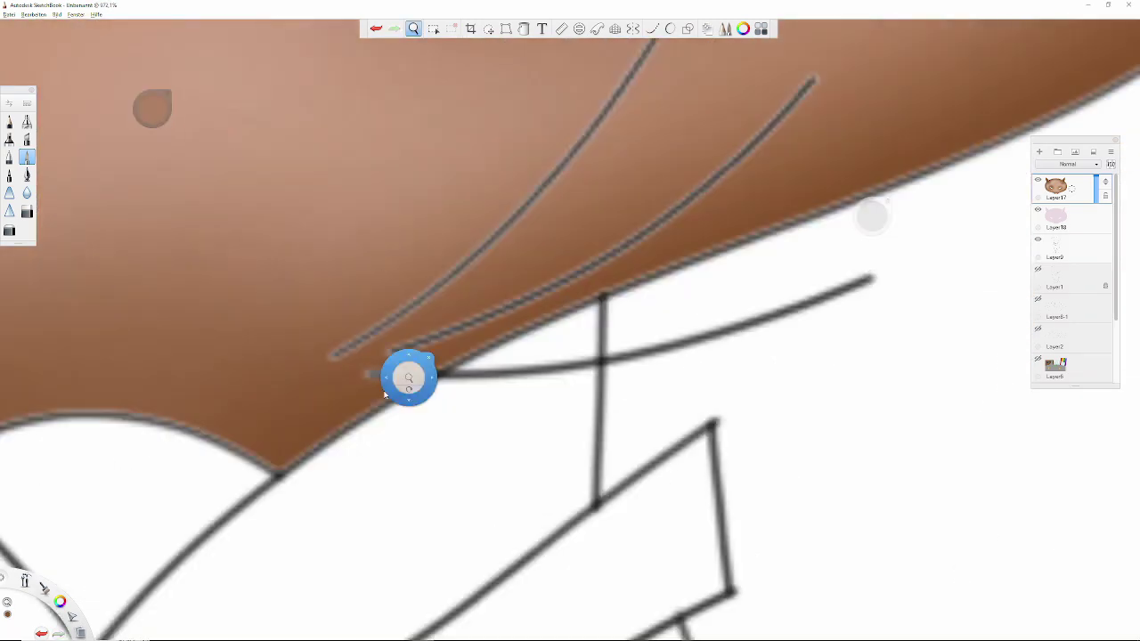
scroll(410, 374, up, 3)
scroll(410, 374, up, 2)
scroll(356, 369, down, 5)
scroll(458, 453, down, 2)
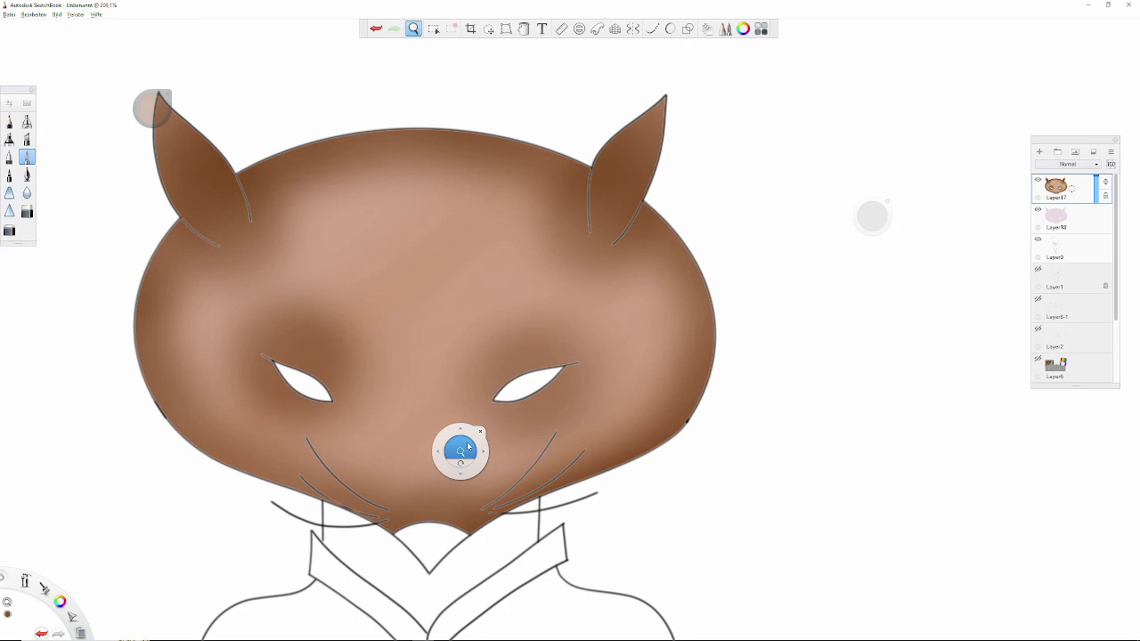
- Create the Layer9-1 outline layer from Layer17's layer menu, keeping it after an accidental delete
click(1056, 185)
drag(458, 415, 522, 317)
click(1056, 245)
click(1086, 245)
click(1105, 243)
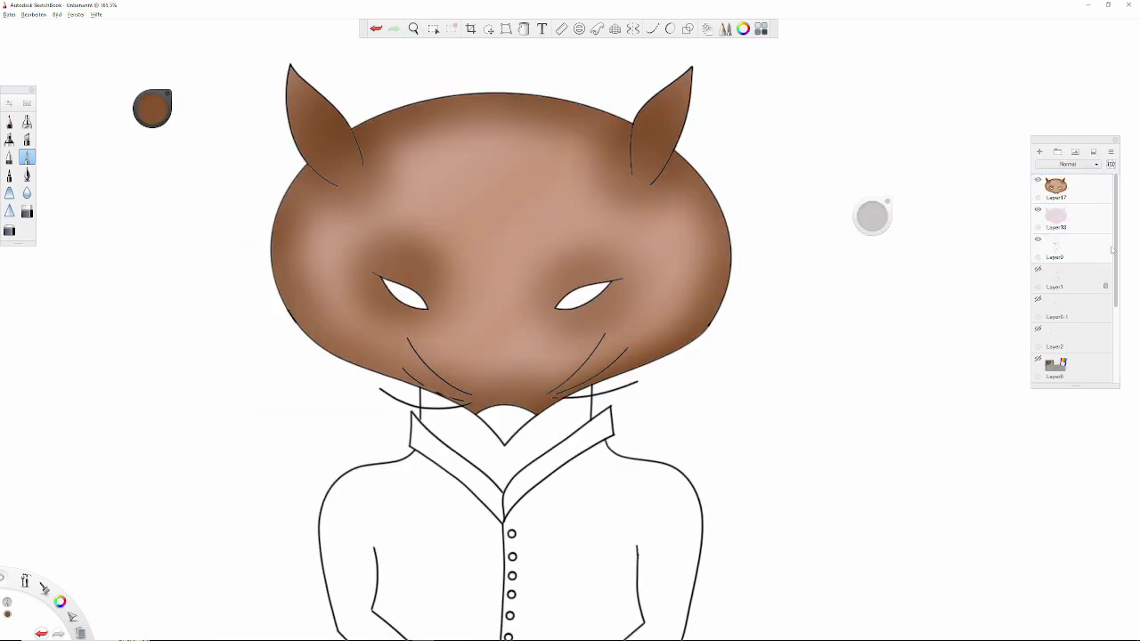
key(ctrl+z)
- Zoom out to fit the whole fox figure in view
scroll(1100, 223, up, 3)
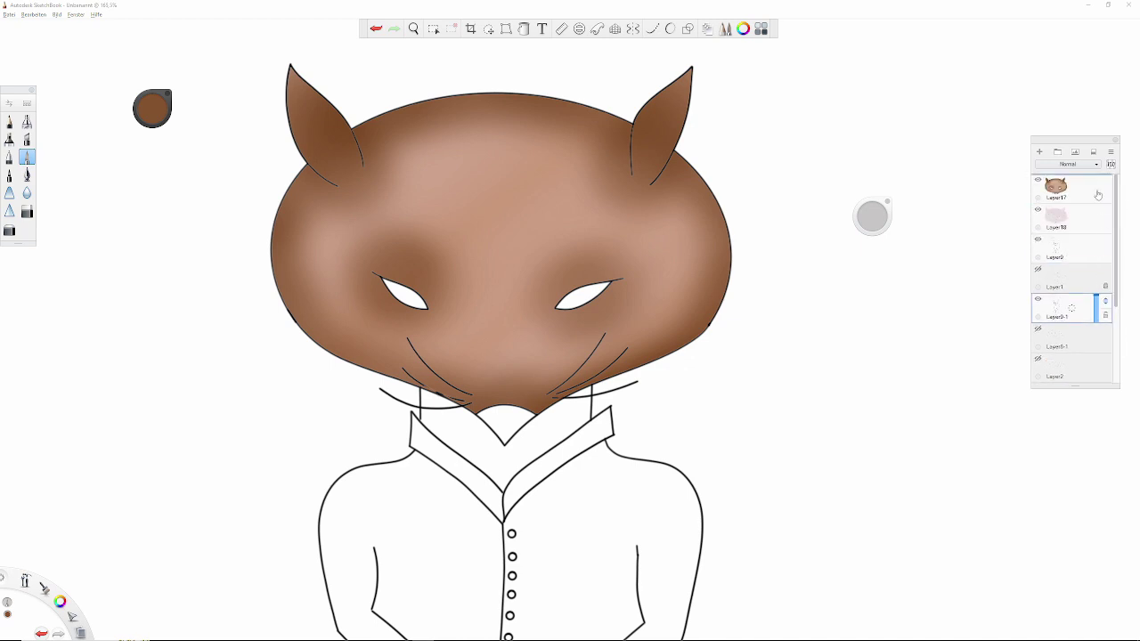
scroll(1098, 196, down, 3)
scroll(1101, 207, down, 1)
scroll(1102, 210, up, 3)
scroll(1102, 210, up, 2)
scroll(1102, 210, up, 2)
key(space)
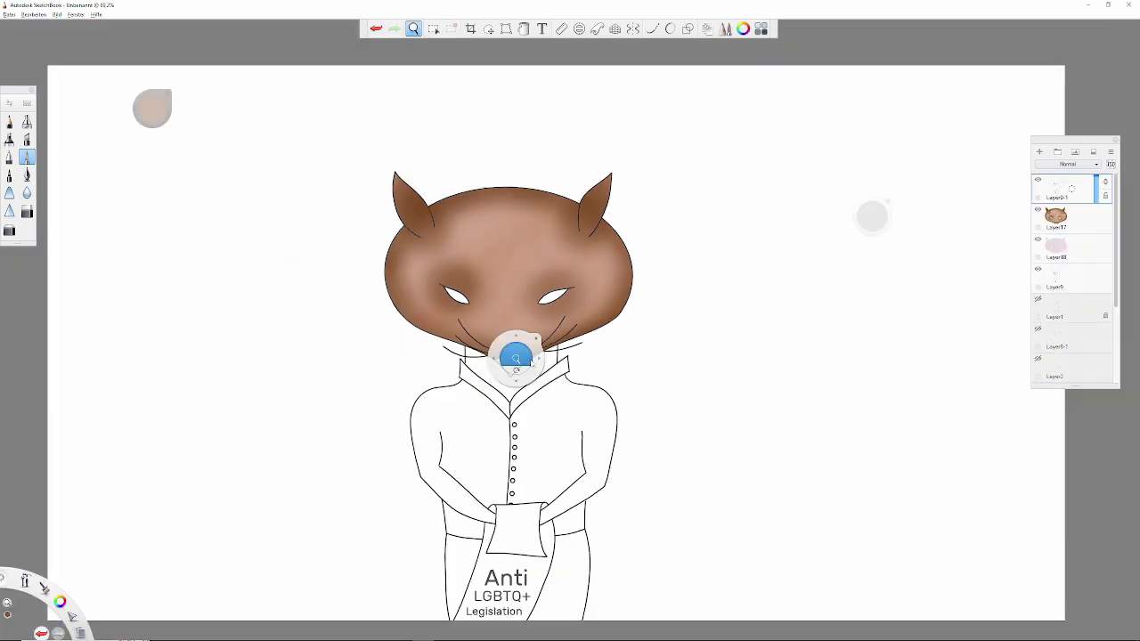
drag(516, 358, 637, 223)
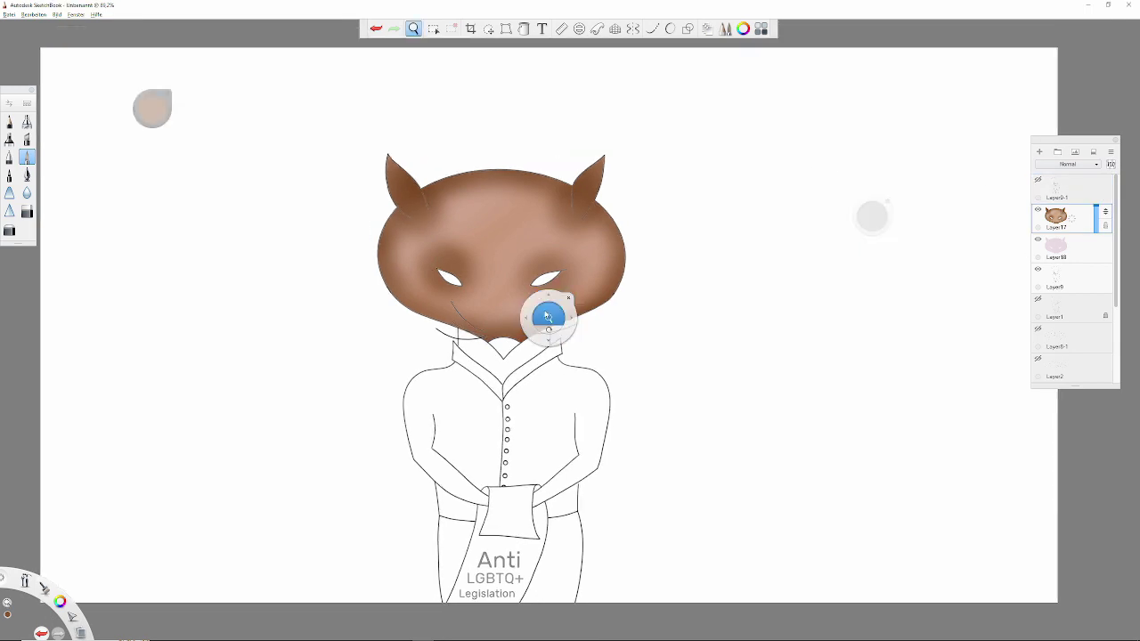
- Magic Wand the right eye and fill it with light pink
drag(547, 313, 570, 268)
click(433, 29)
click(153, 107)
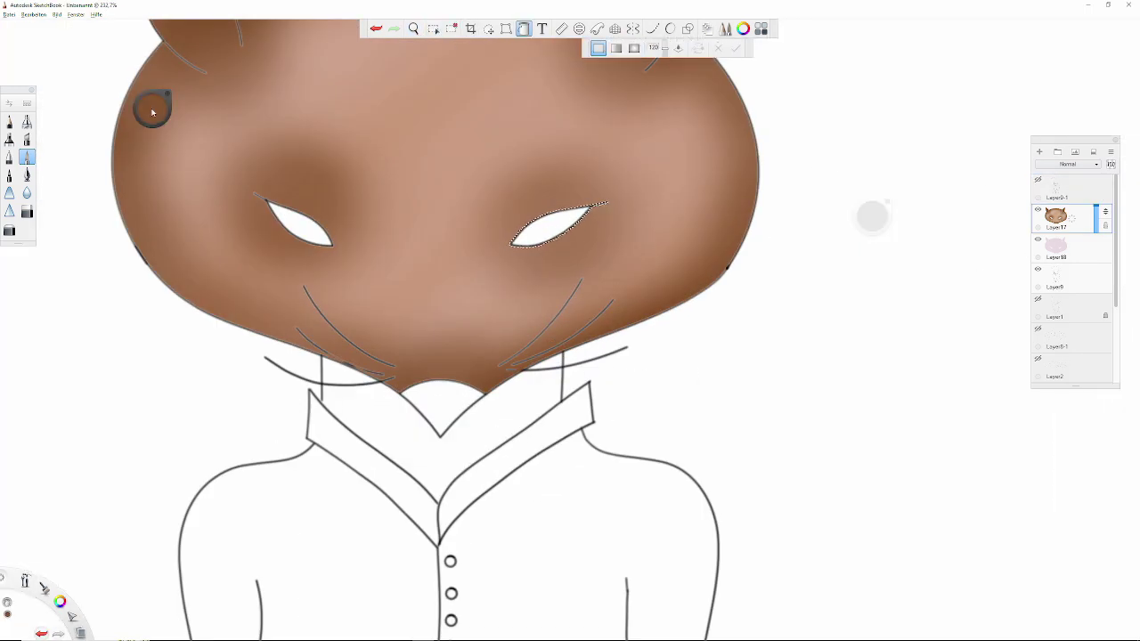
key(f)
key(ctrl+d)
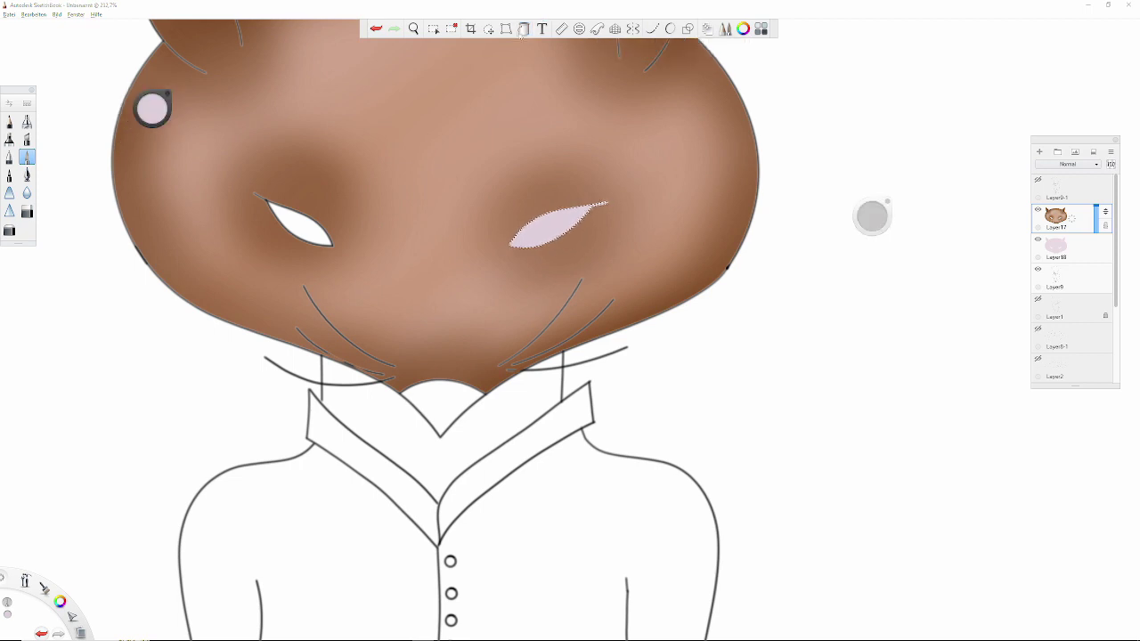
- Select the inside of the left eye and fill it with light pink
click(298, 222)
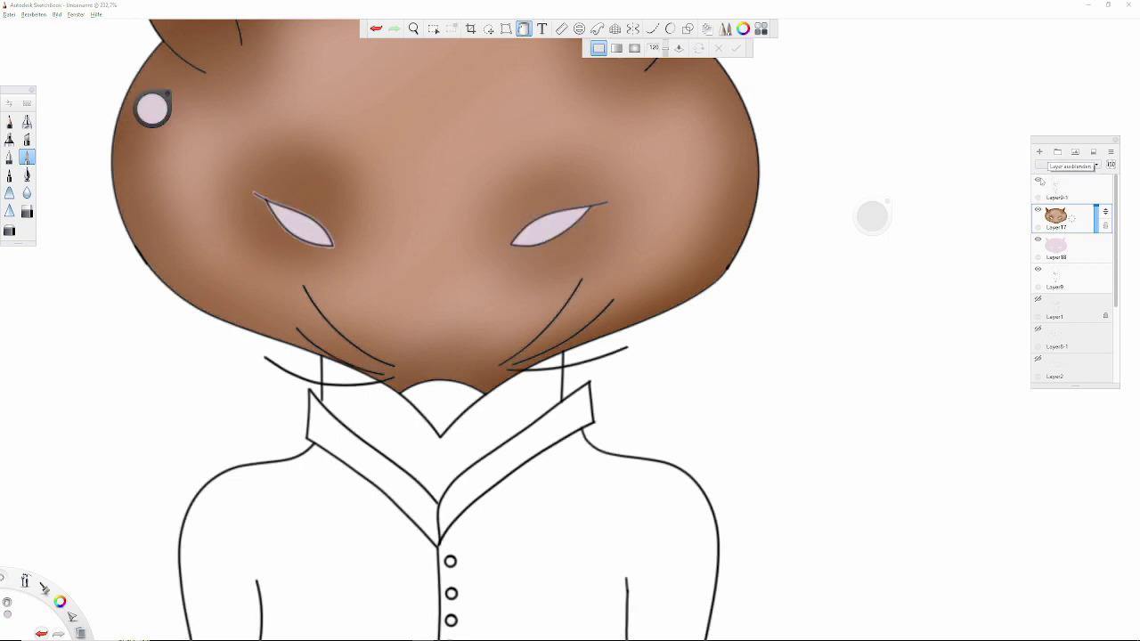
key(ctrl+z)
click(433, 29)
click(297, 226)
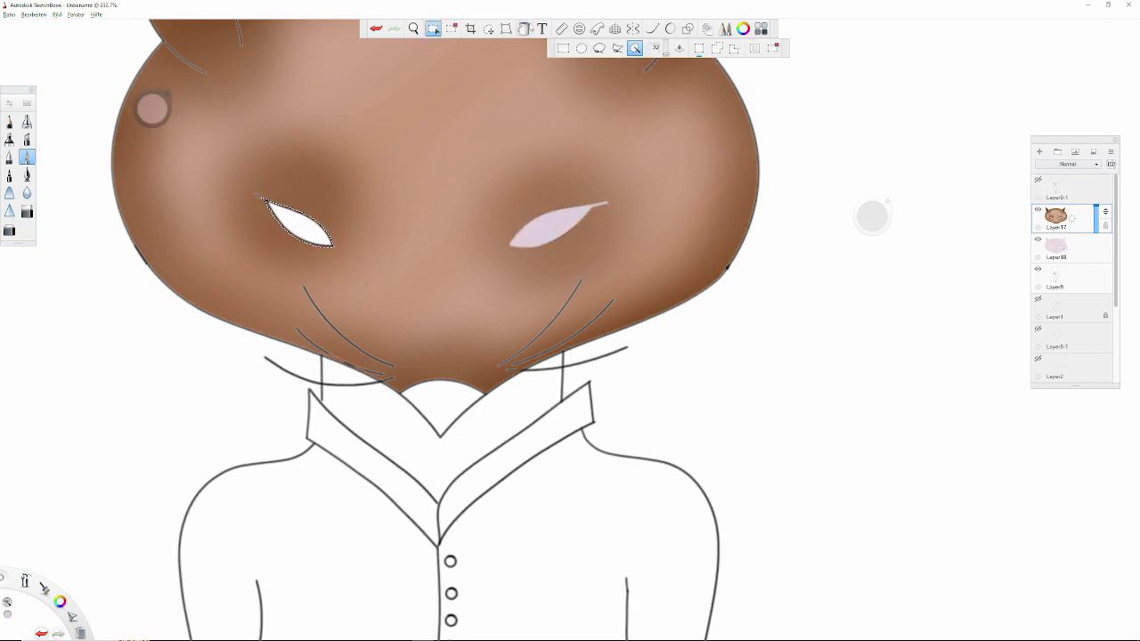
key(f)
click(307, 229)
- Select the area under the fox's chin on Layer9-1, then make Layer17 active
click(1039, 181)
key(space)
drag(519, 287, 475, 250)
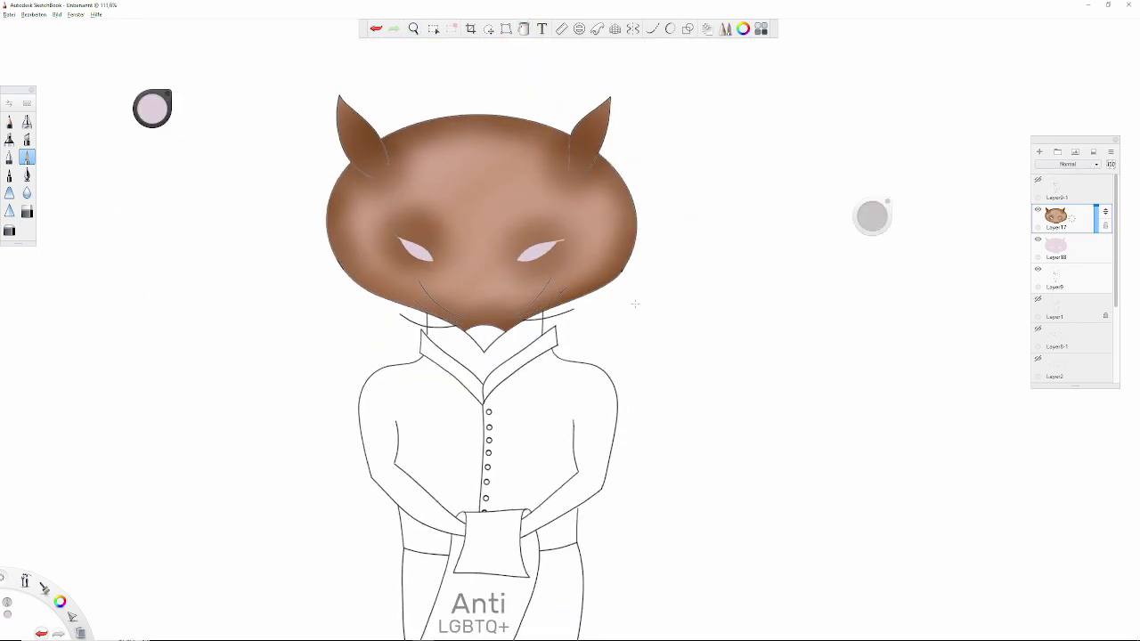
drag(493, 302, 506, 318)
key(w)
click(1038, 180)
click(1069, 189)
click(497, 358)
click(1057, 216)
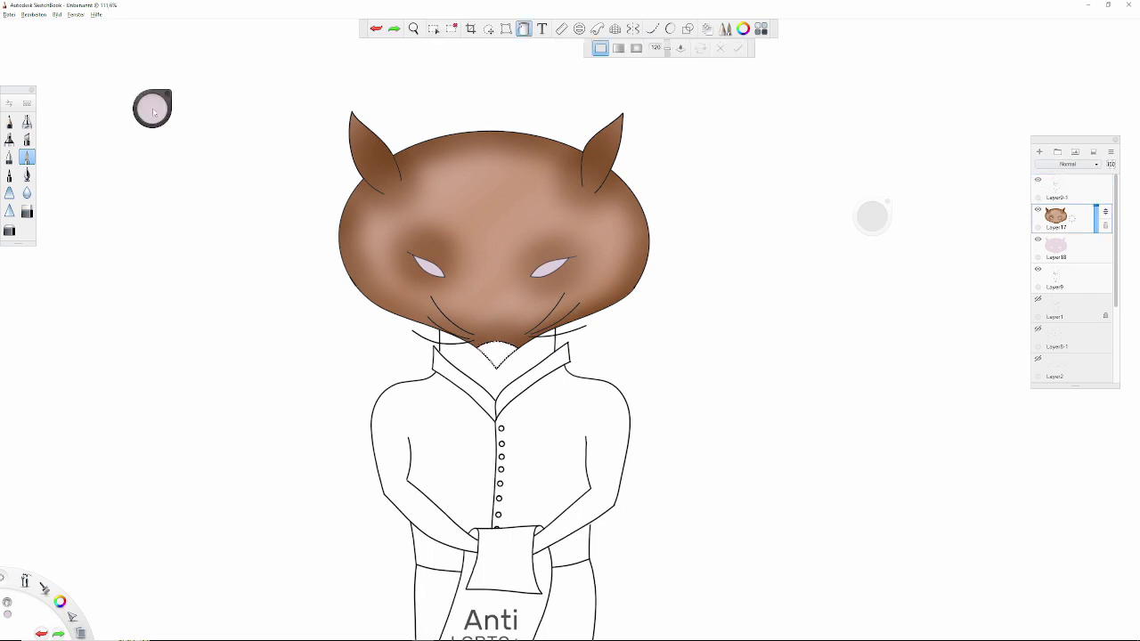
- Fill the V-shaped patch under the chin with light pink, then hide Layer9-1 and drop the collar selection
click(498, 354)
drag(527, 339, 506, 287)
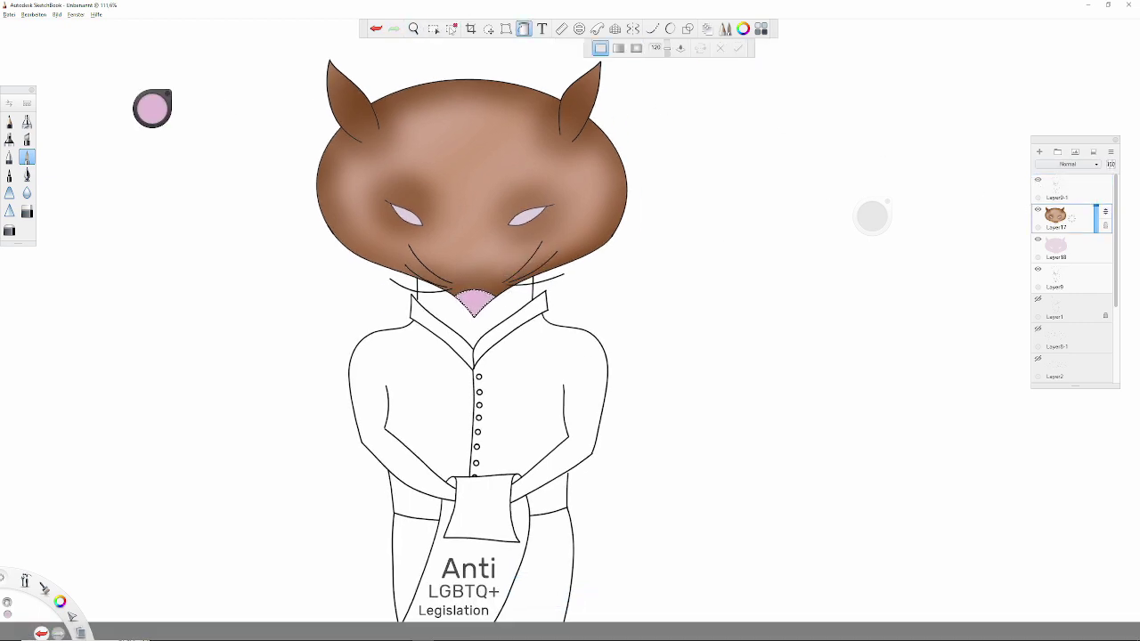
key(w)
click(1037, 180)
click(1060, 276)
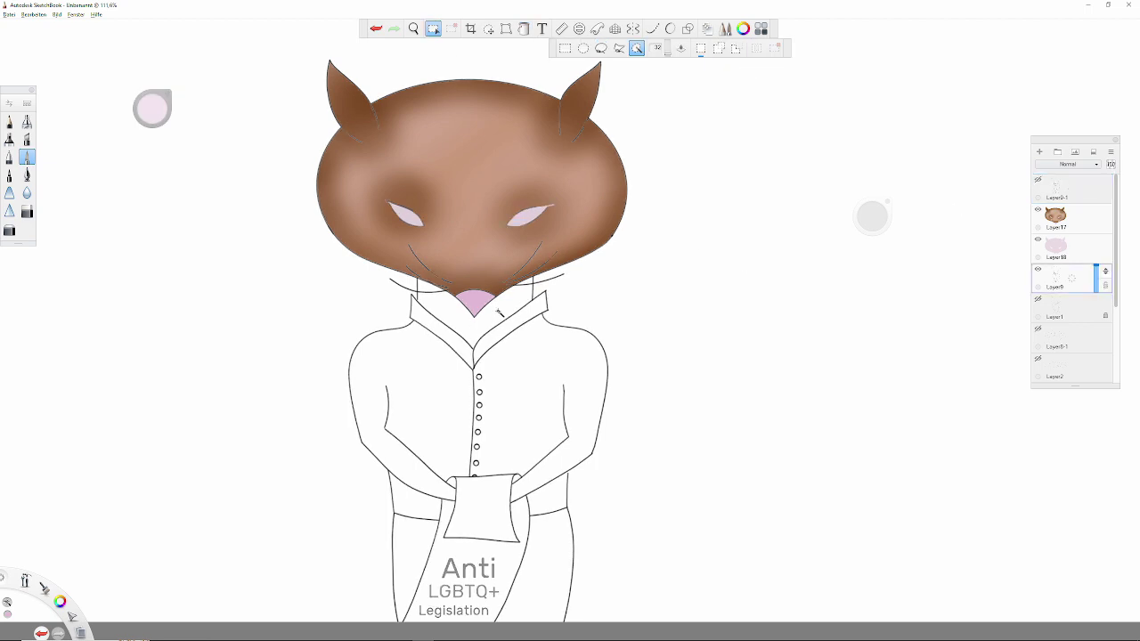
key(ctrl+z)
scroll(373, 304, up, 3)
scroll(372, 303, up, 2)
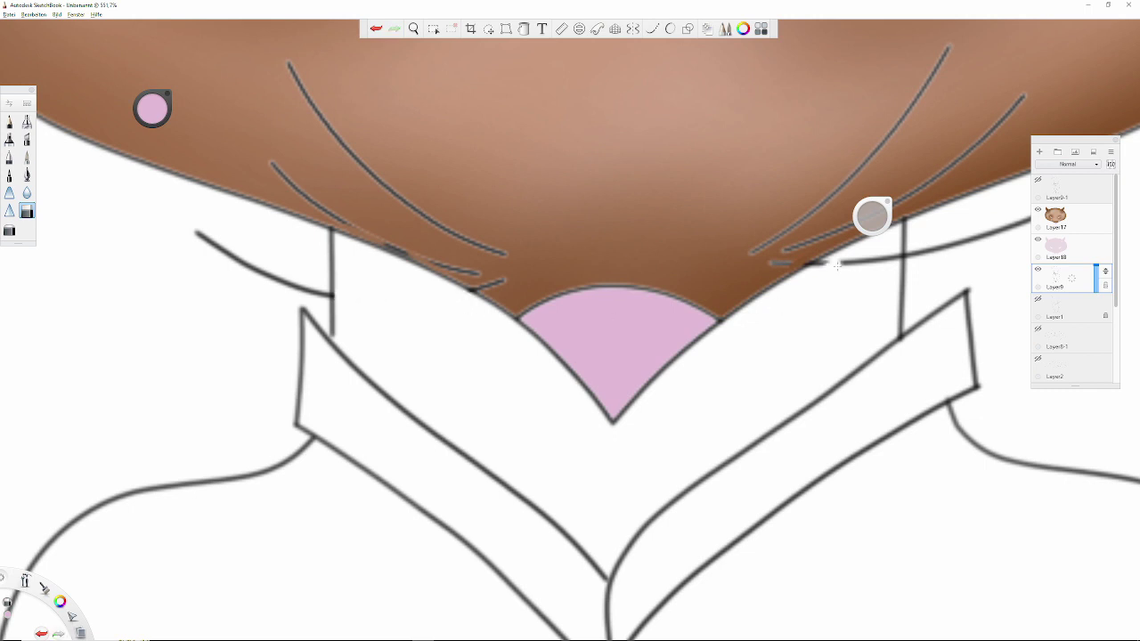
- Select the neck between the coat lapels and airbrush it dark brown
scroll(837, 265, down, 5)
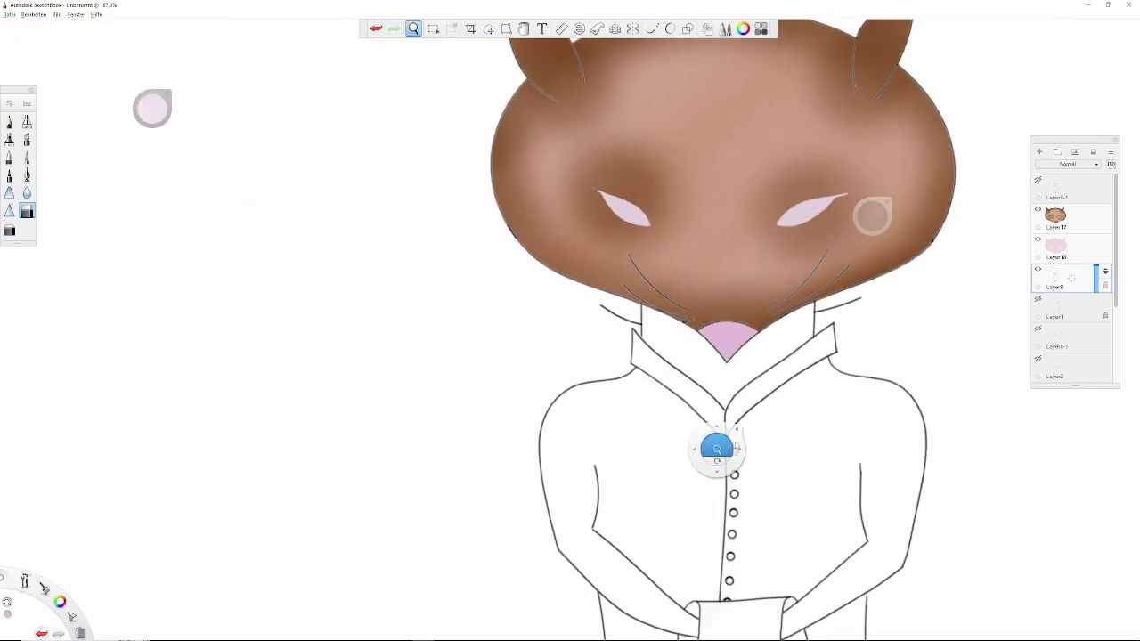
click(504, 37)
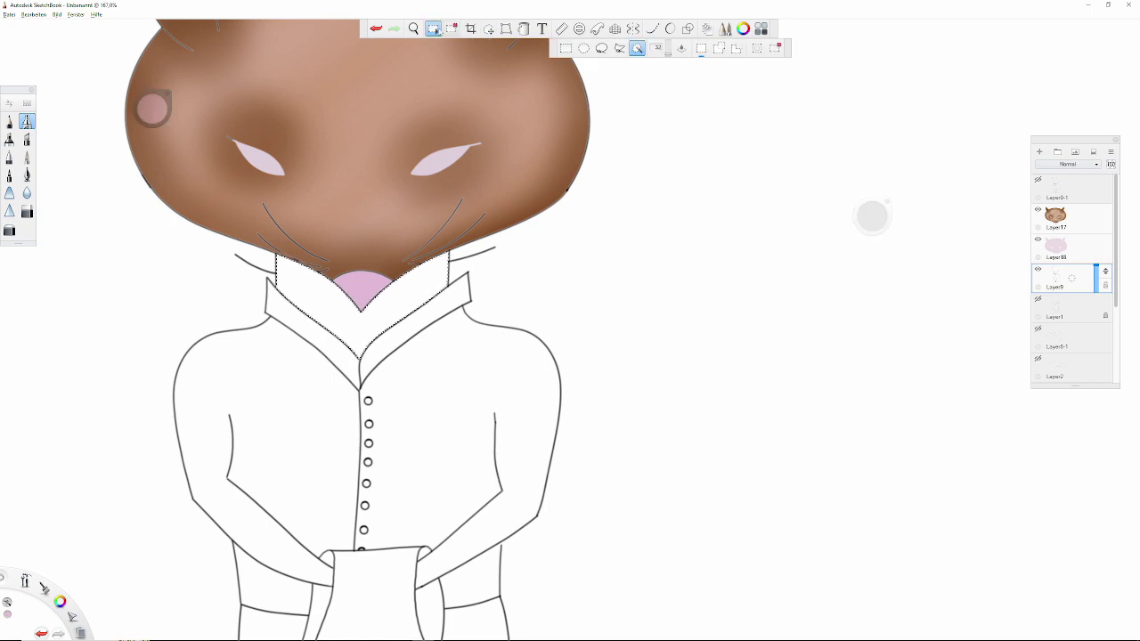
alt+click(149, 149)
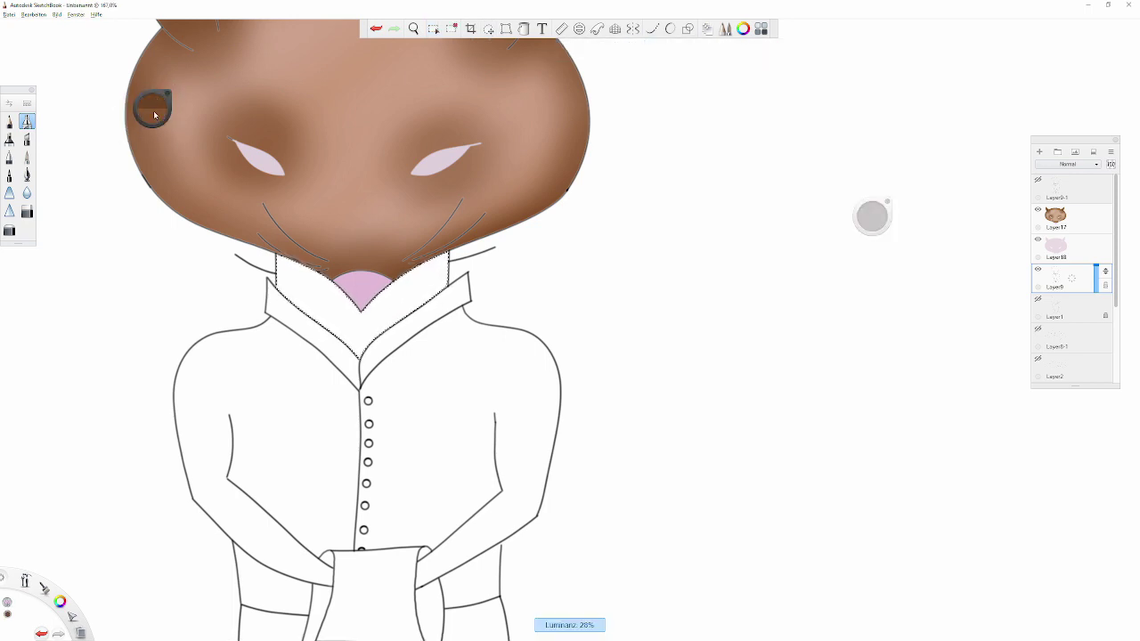
mouse_move(419, 267)
mouse_down()
mouse_move(392, 292)
mouse_move(465, 258)
mouse_move(1027, 218)
mouse_up()
key(space)
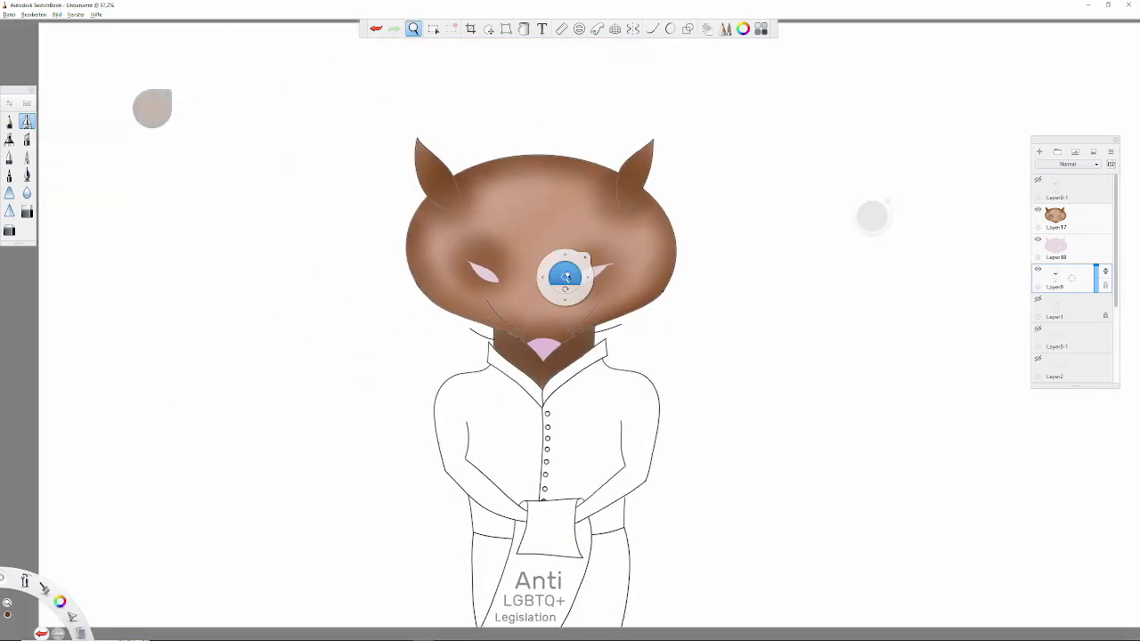
- Undo the last neck stroke, then merge Layer17 down into Layer18 with Ctrl+E
click(1069, 219)
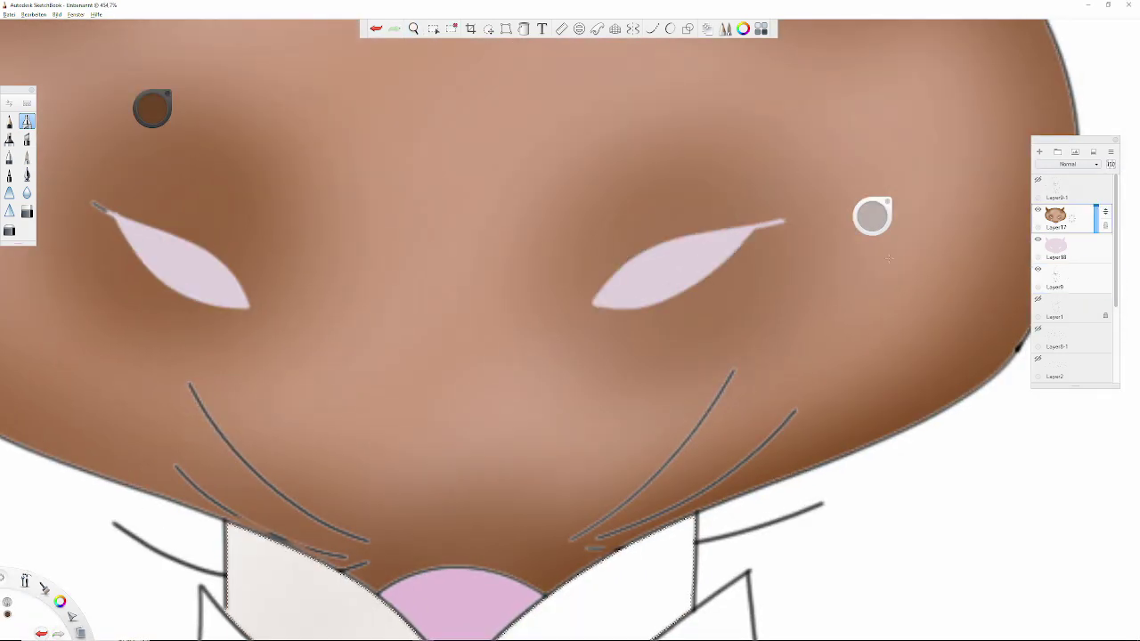
scroll(786, 304, down, 3)
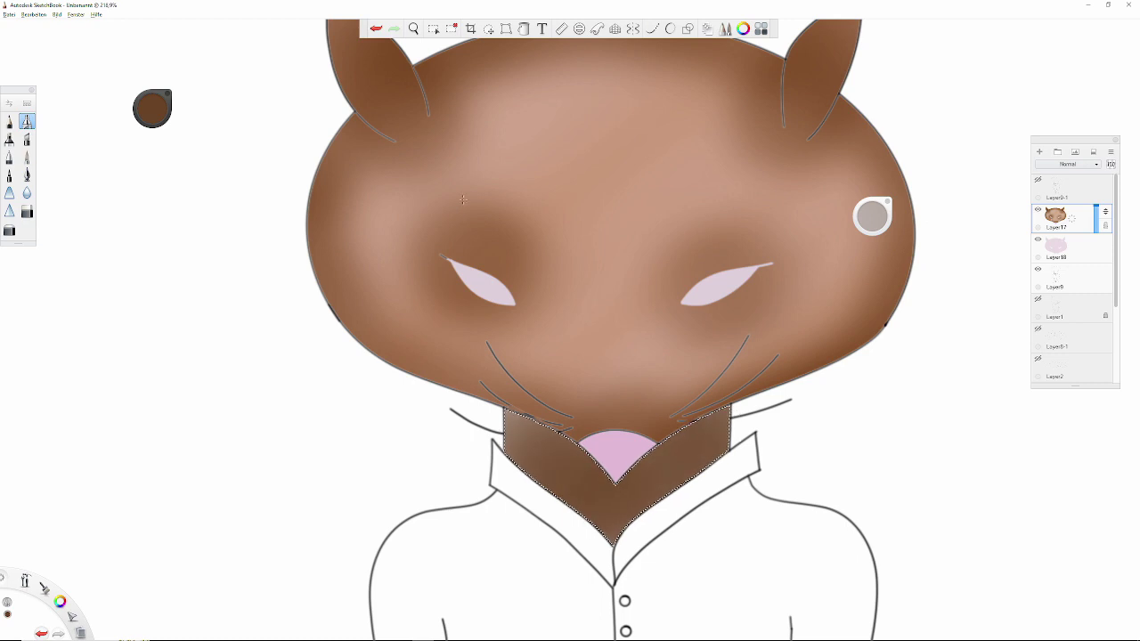
key(ctrl+z)
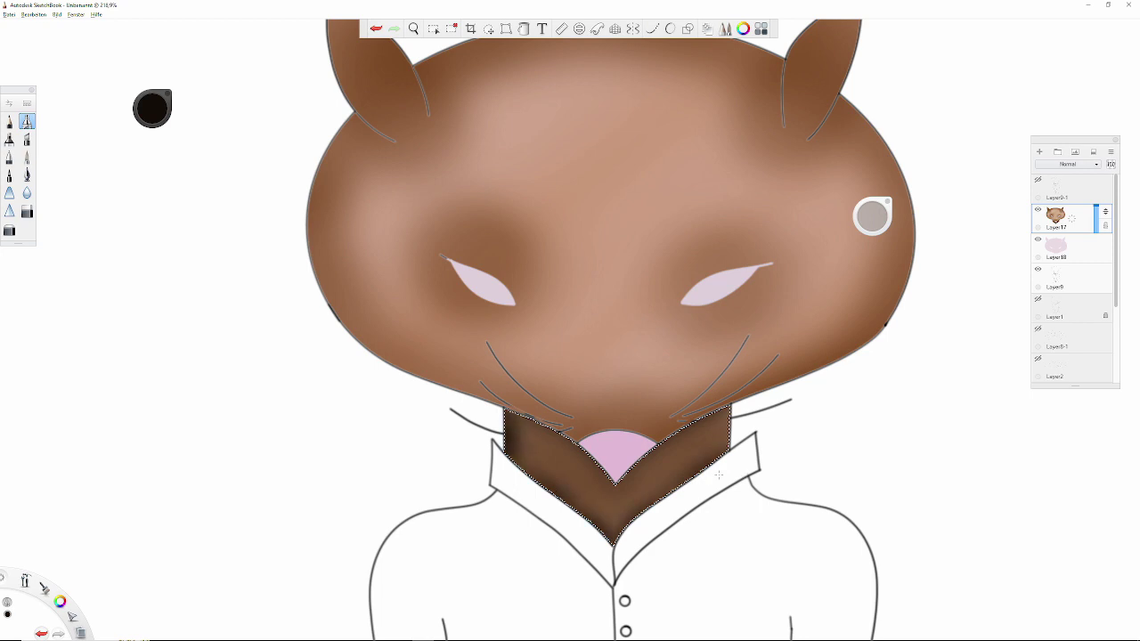
drag(585, 420, 546, 269)
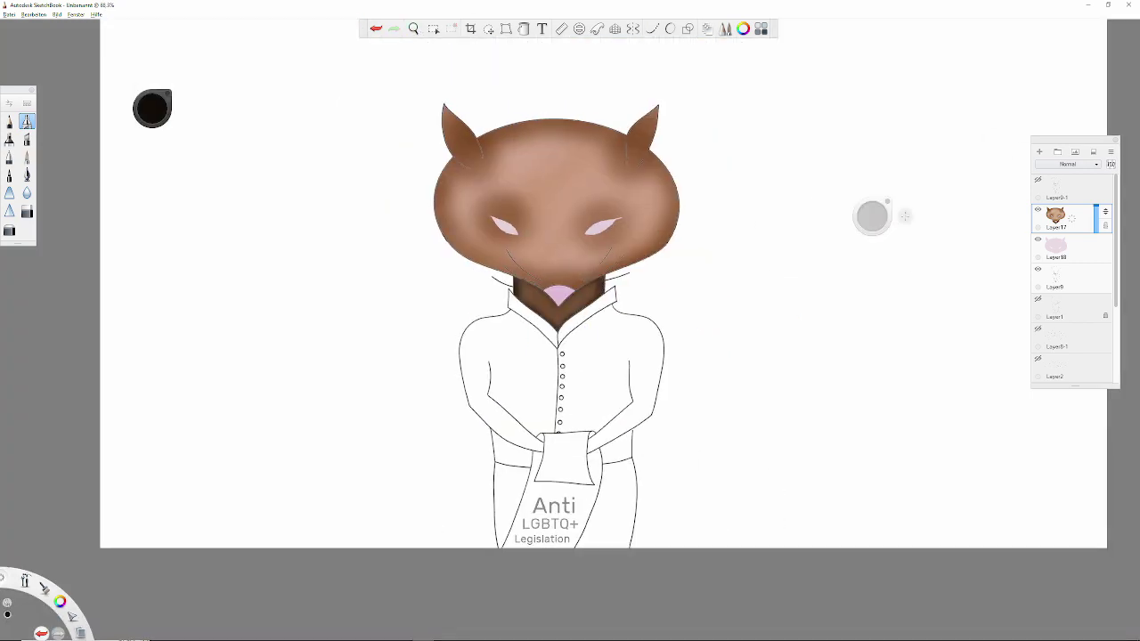
key(ctrl+e)
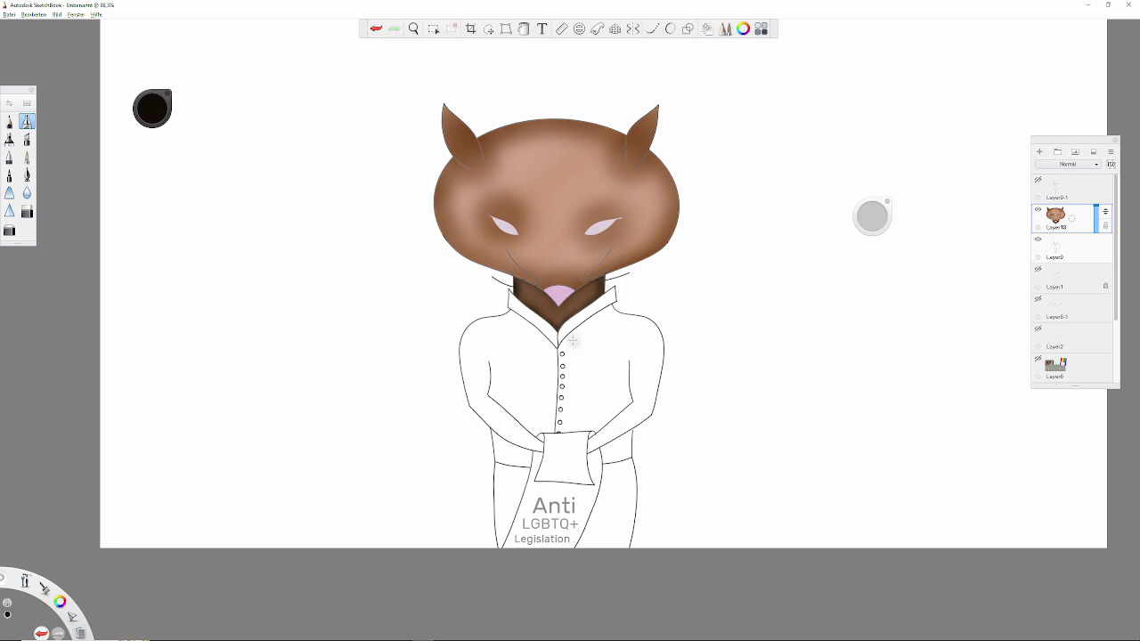
- Lasso the word 'Anti' on the sign and copy it, then undo the pasted copy
click(489, 30)
drag(533, 490, 532, 492)
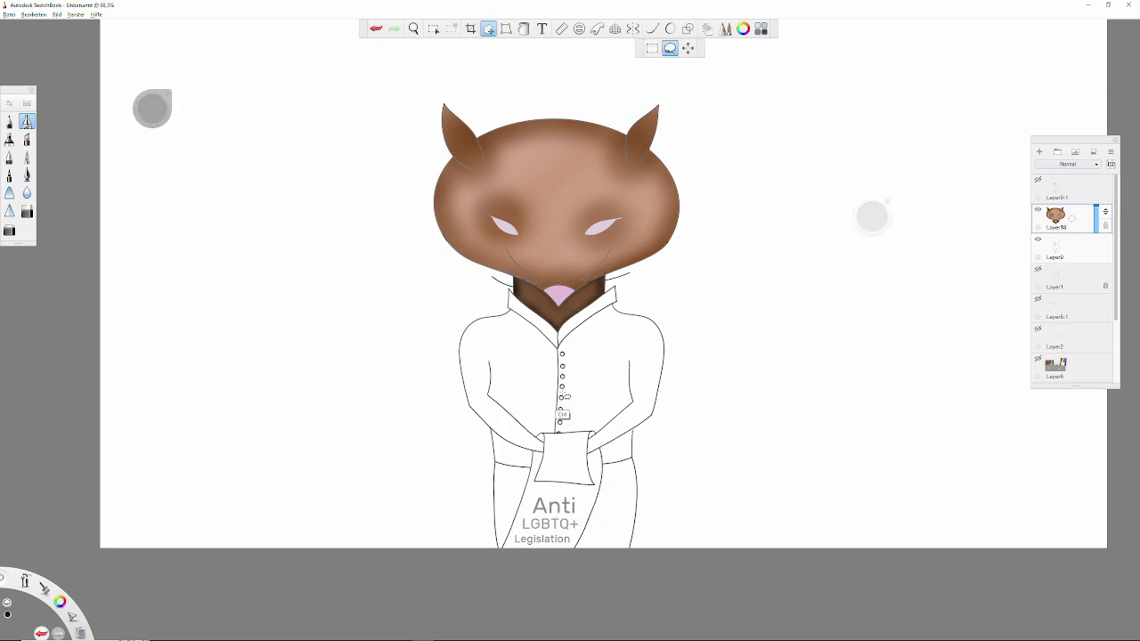
key(ctrl+c)
key(ctrl+v)
click(1060, 276)
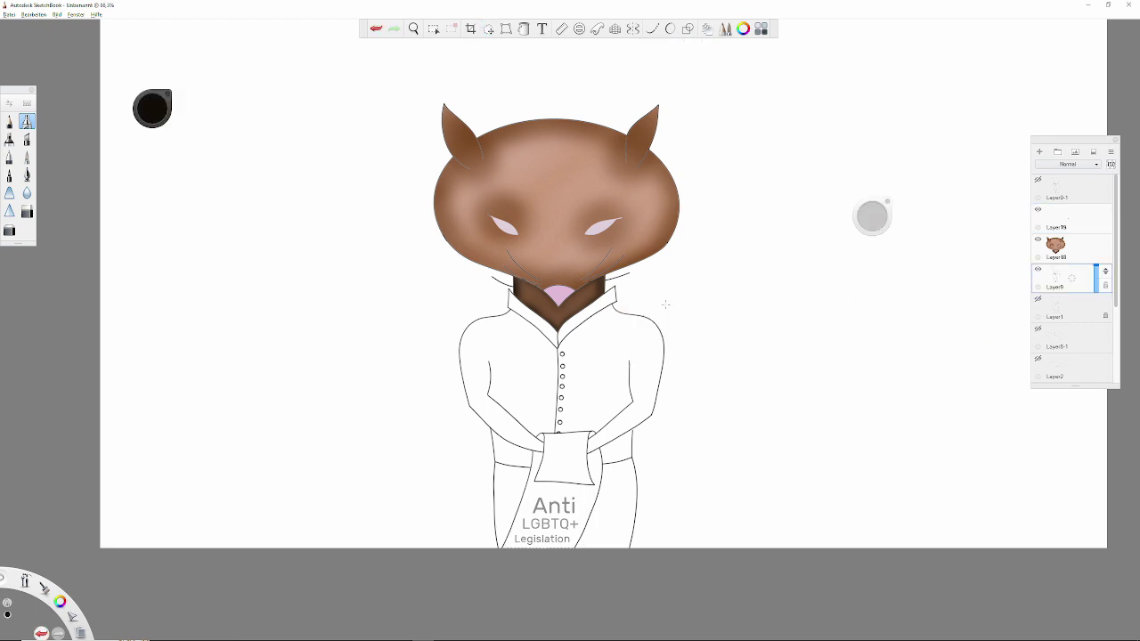
key(ctrl+z)
- Cut the word 'Anti' from the sign and paste it onto its own new layer
click(489, 29)
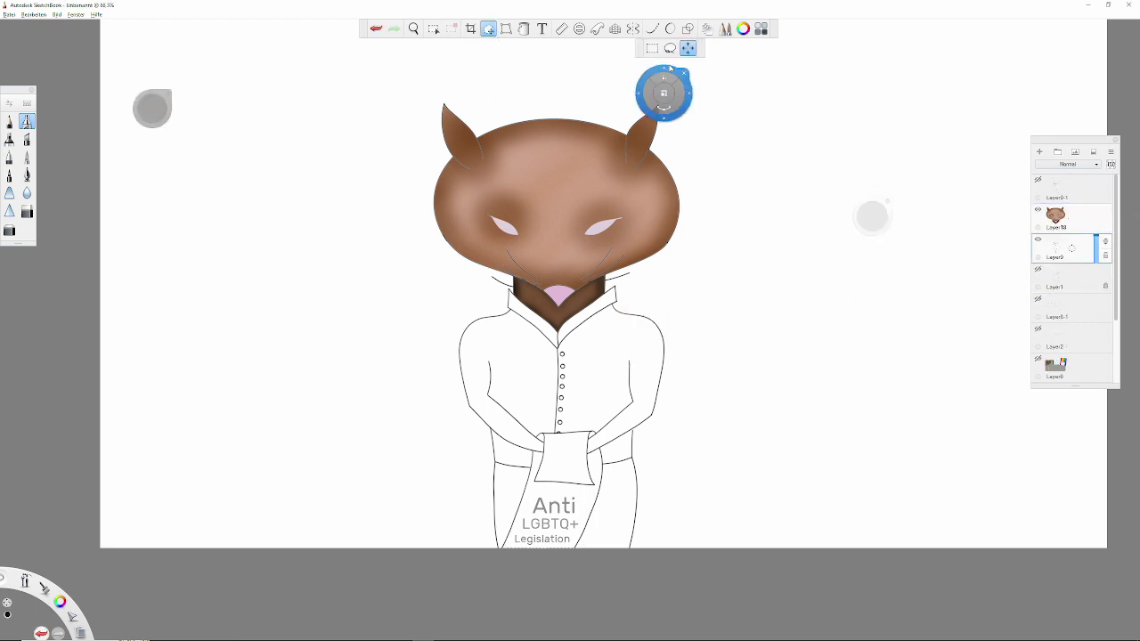
key(ctrl+x)
key(ctrl+v)
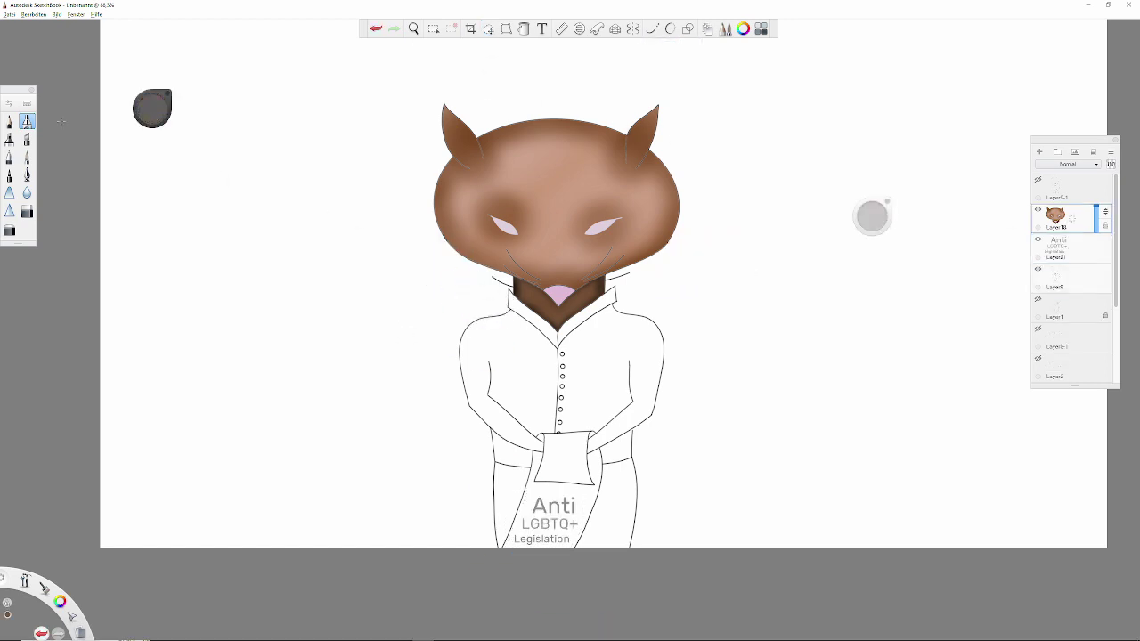
click(434, 28)
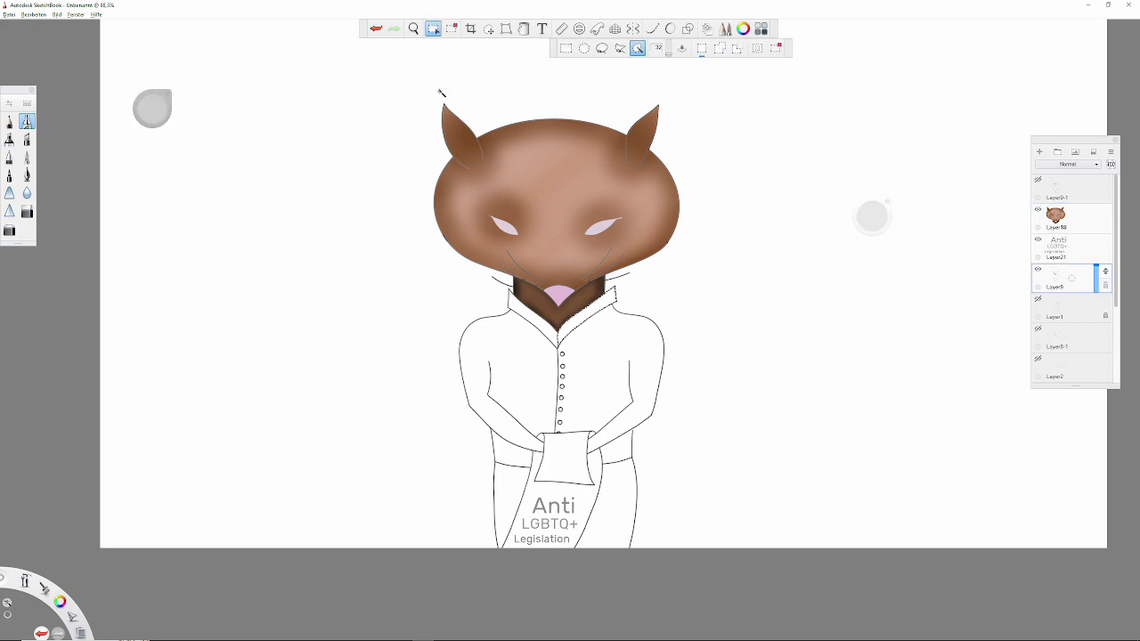
key(Escape)
- Make Layer18 the active layer and zoom out to show the whole character
click(435, 29)
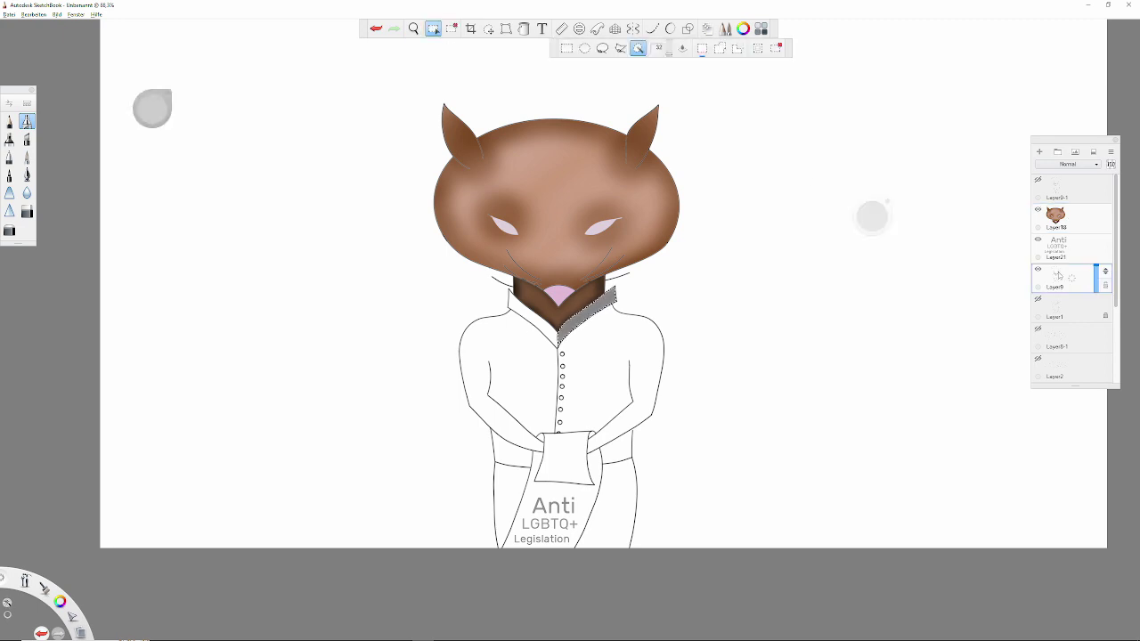
click(1075, 224)
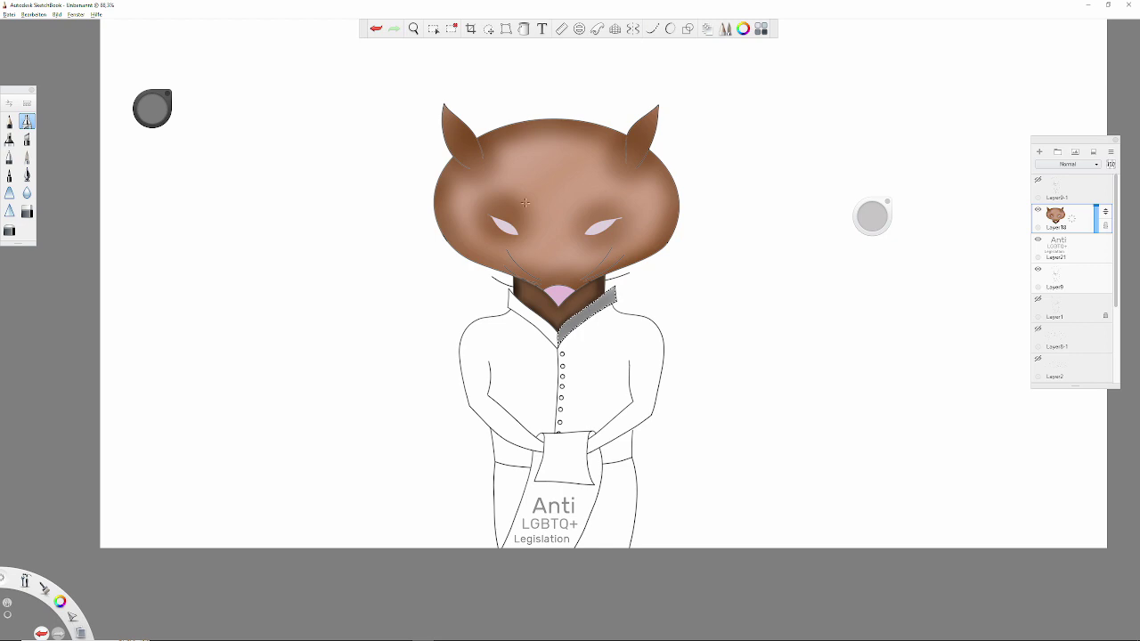
scroll(610, 328, up, 5)
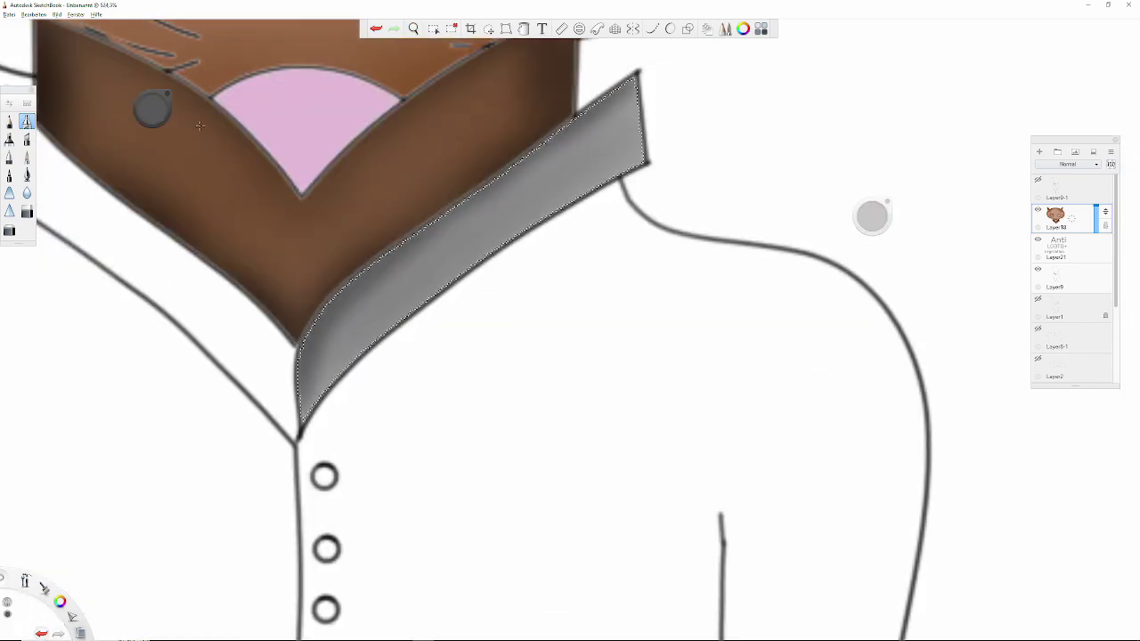
key(space)
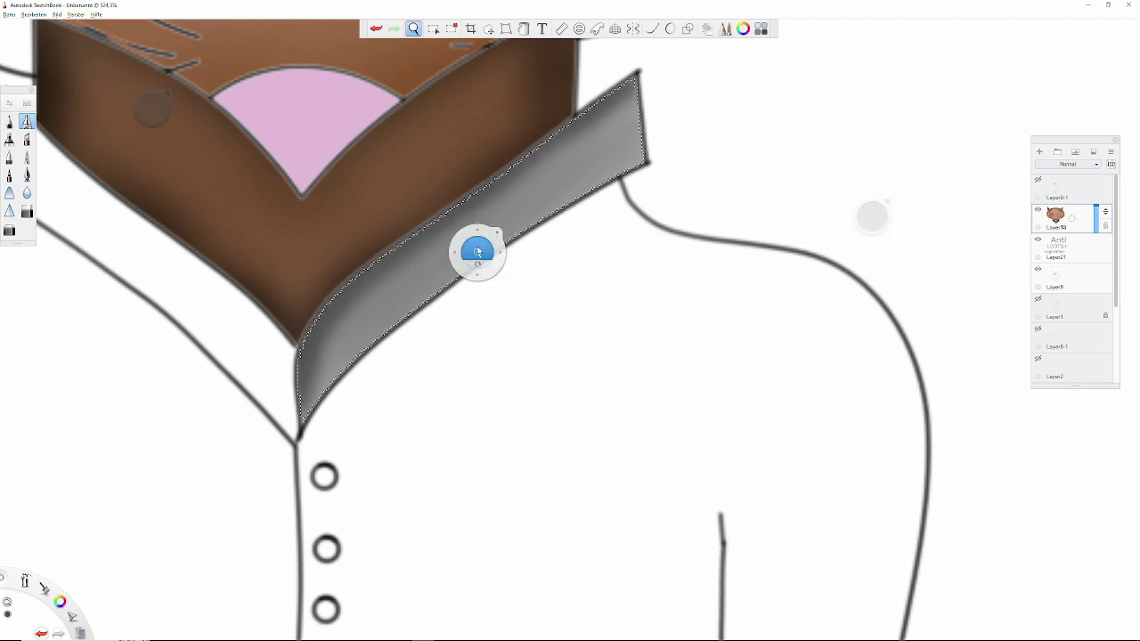
drag(478, 252, 472, 267)
- Select the left collar strip and airbrush it grey, darkening along its edge
click(1065, 278)
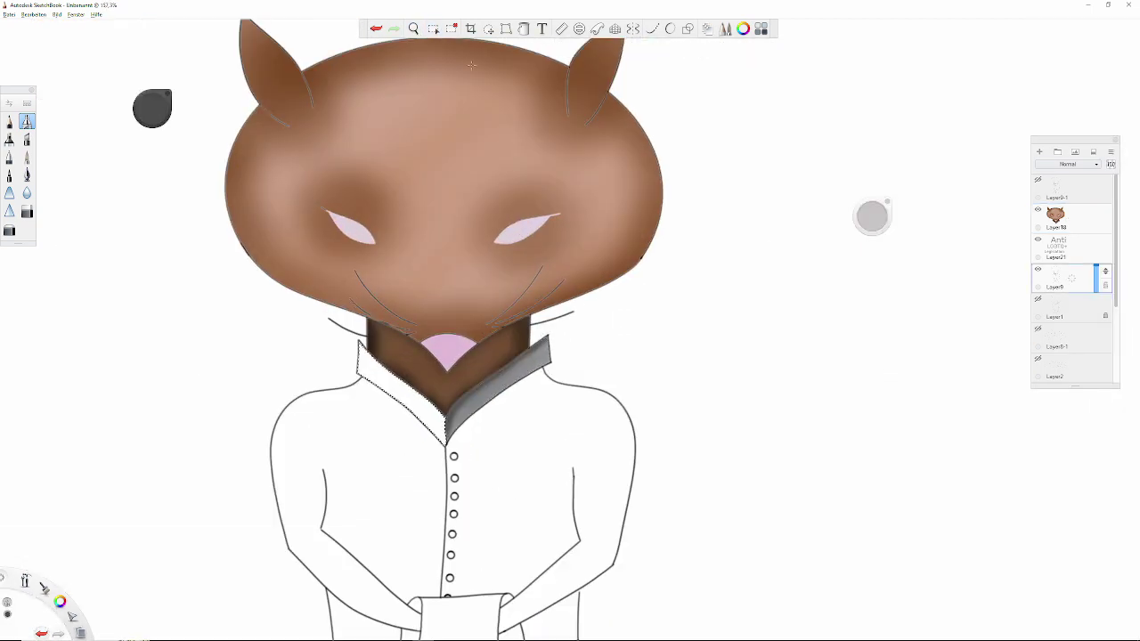
drag(369, 361, 441, 432)
drag(374, 367, 441, 435)
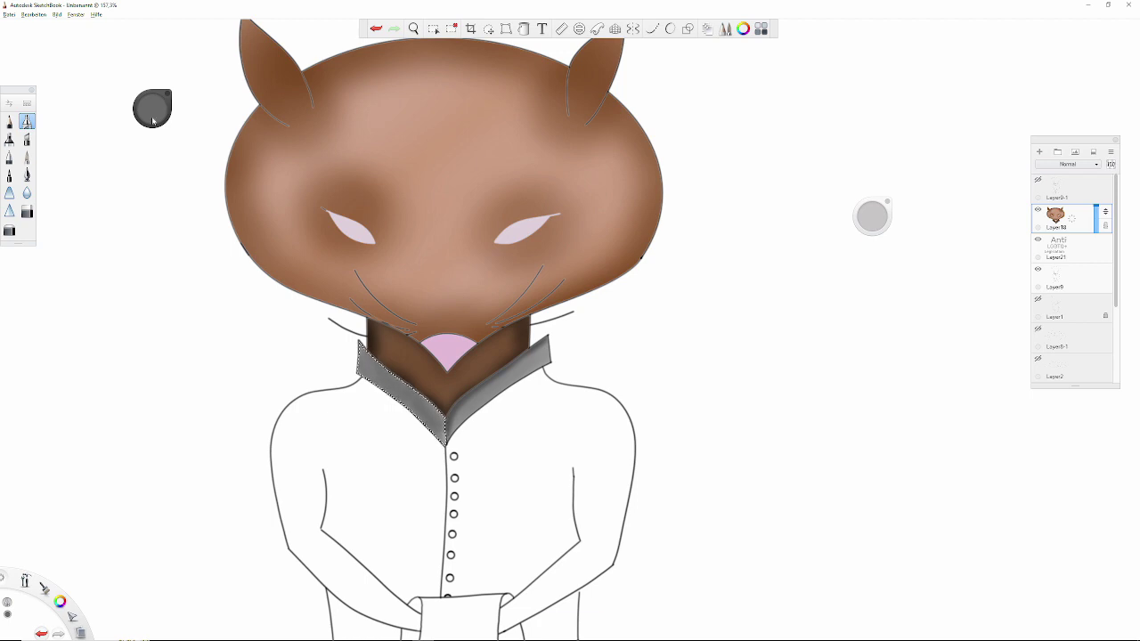
scroll(452, 393, up, 5)
mouse_move(187, 245)
mouse_down()
mouse_move(361, 396)
mouse_move(435, 499)
mouse_up()
drag(410, 456, 437, 539)
scroll(429, 56, down, 7)
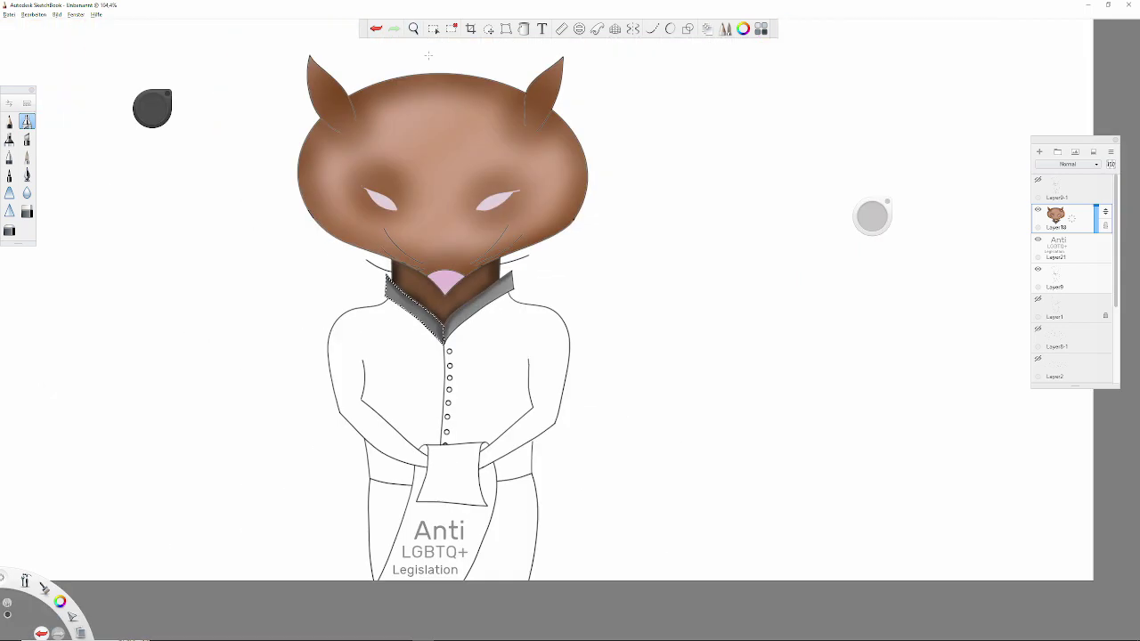
scroll(929, 245, down, 2)
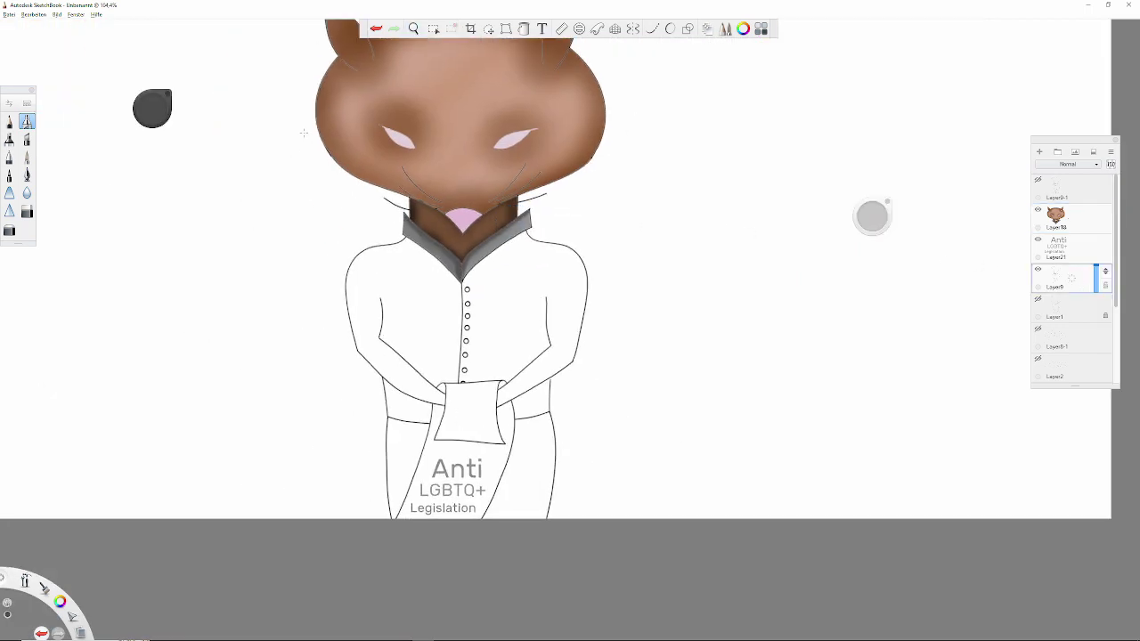
- Select the right half of the jacket and airbrush it black
click(433, 28)
click(488, 278)
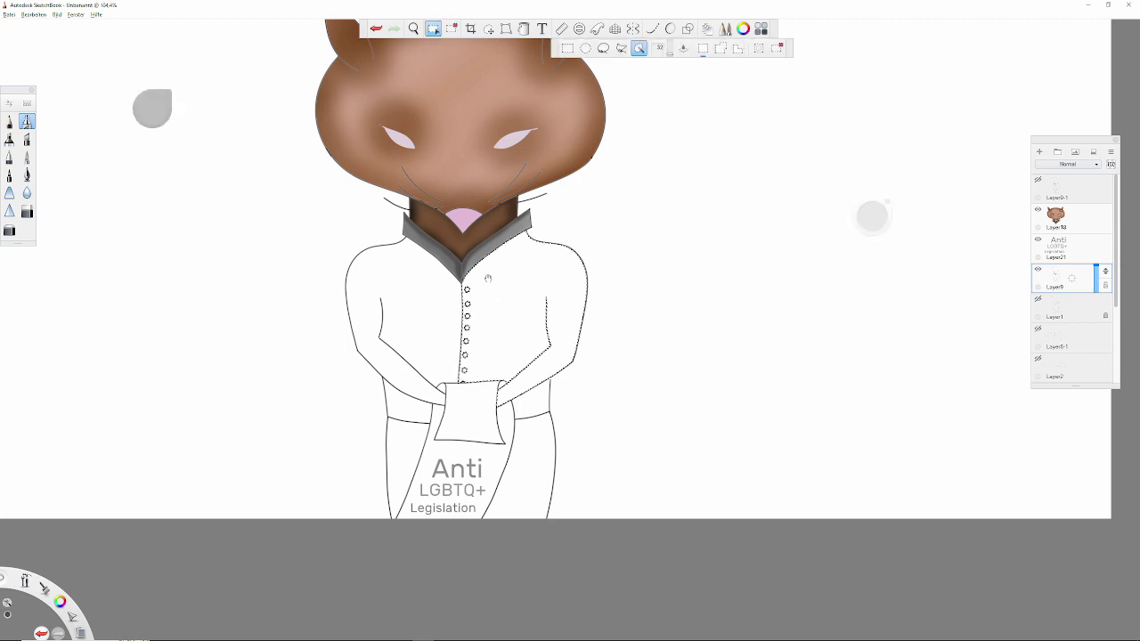
click(157, 115)
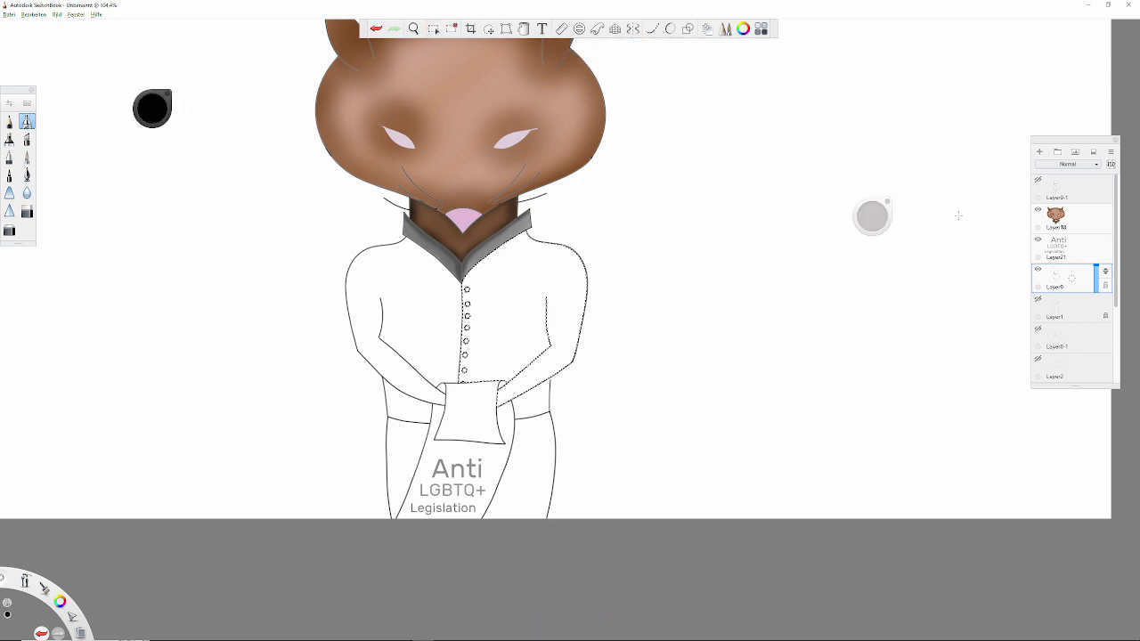
drag(508, 267, 512, 242)
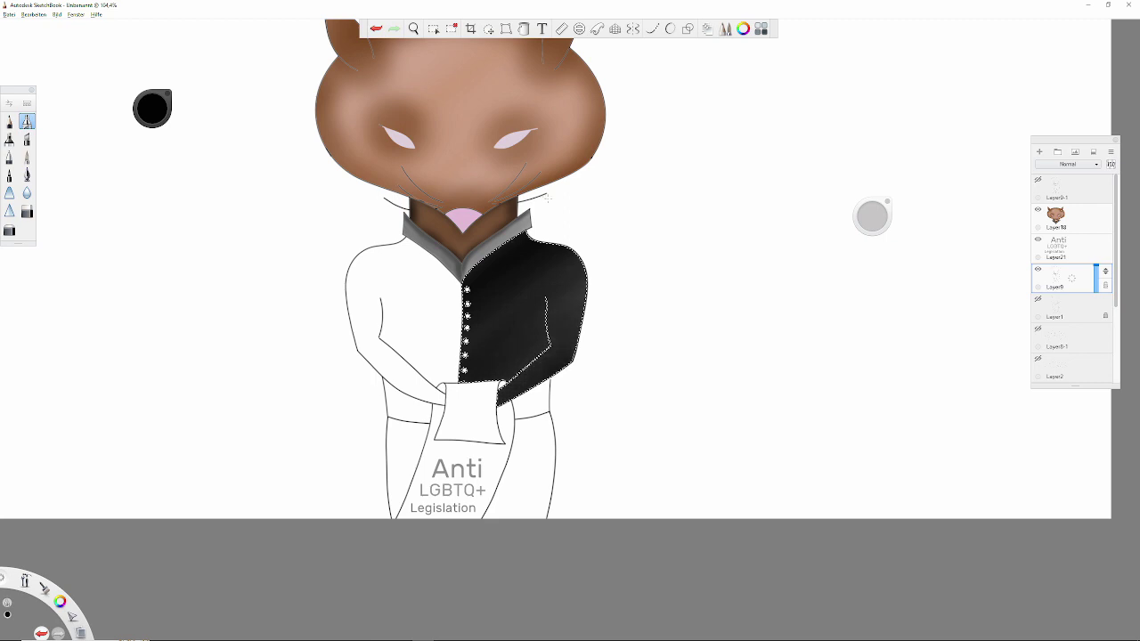
key(ctrl+z)
key(ctrl+z)
key(ctrl+z)
key(ctrl+y)
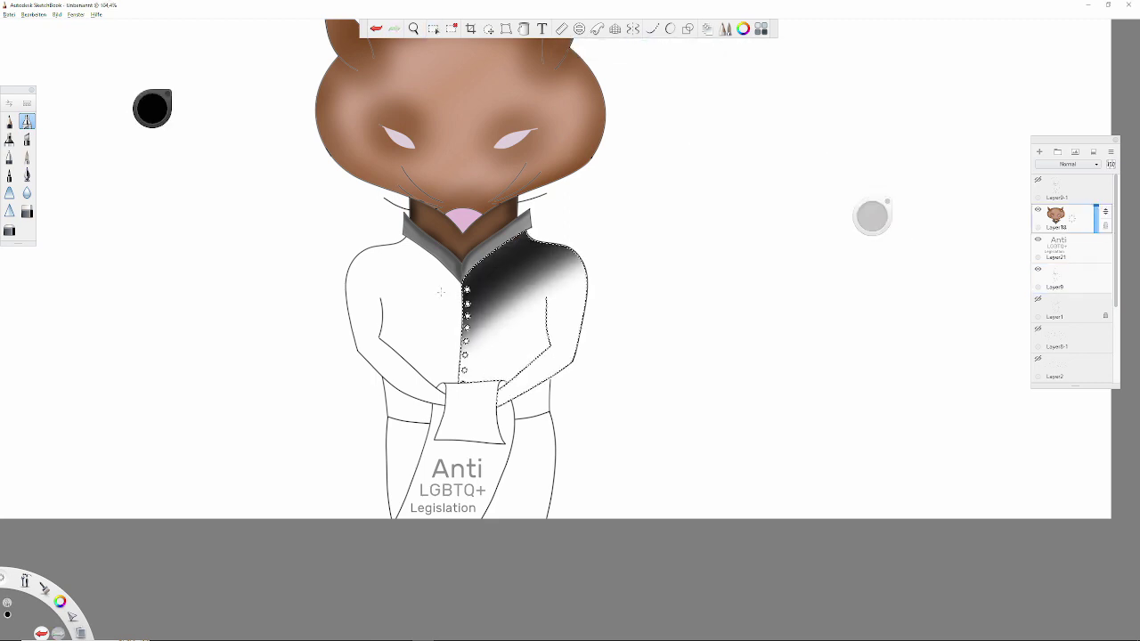
key(ctrl+y)
key(ctrl+y)
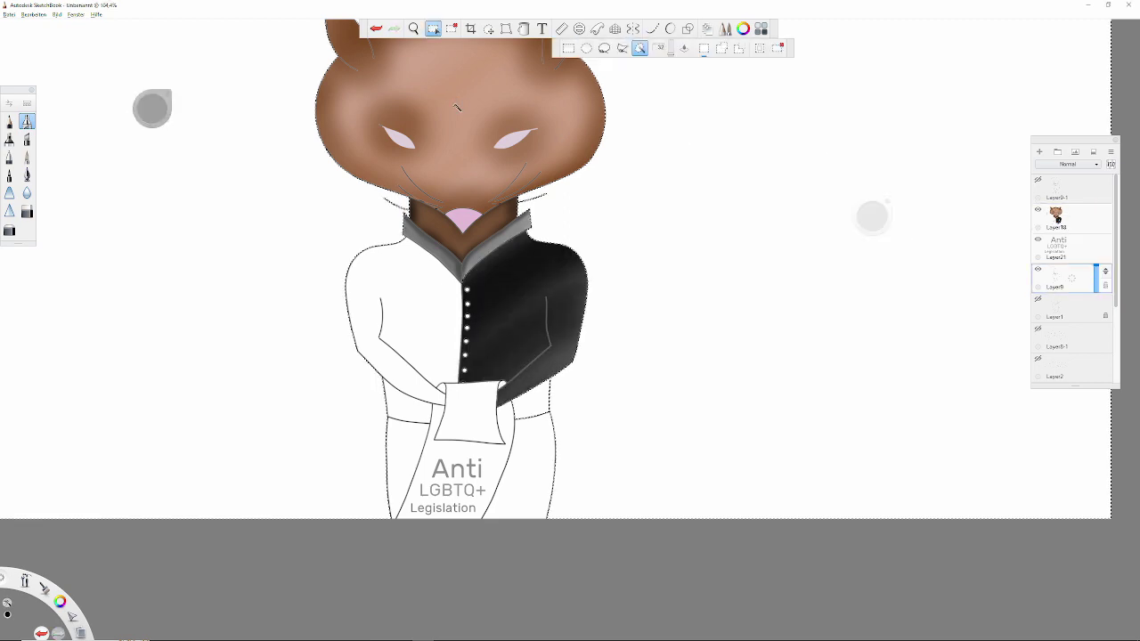
- Darken the lower right sleeve to black, then select the jacket's left side and paint it black
key(space)
mouse_move(547, 357)
mouse_down()
mouse_move(550, 325)
mouse_move(376, 257)
mouse_up()
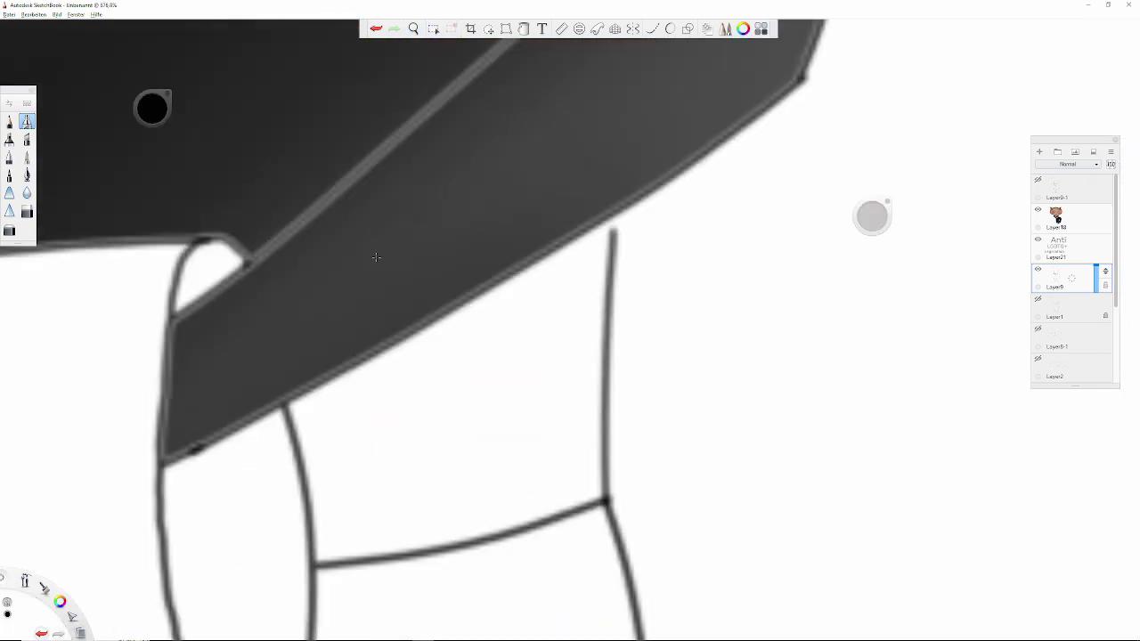
key(space)
drag(576, 330, 532, 178)
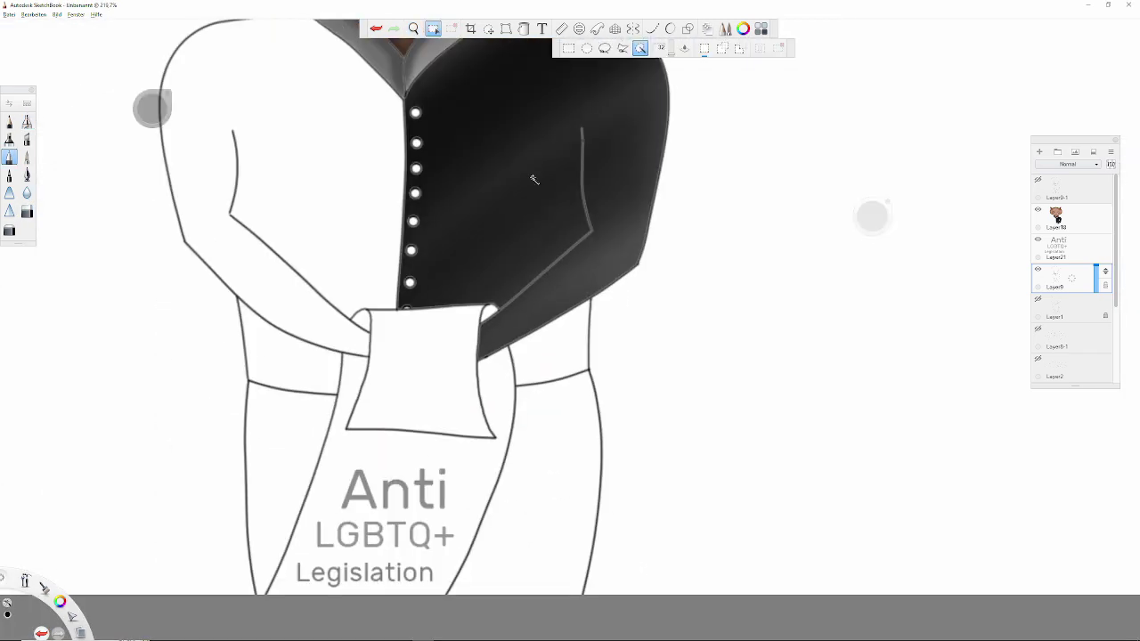
drag(703, 307, 571, 348)
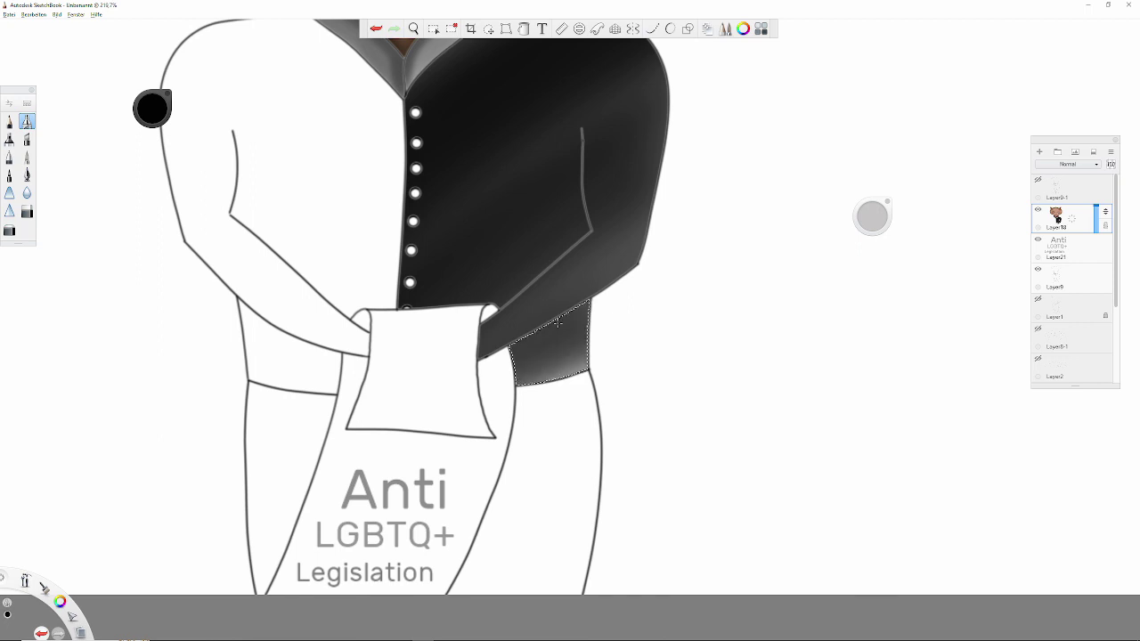
scroll(570, 320, down, 3)
click(433, 29)
click(165, 260)
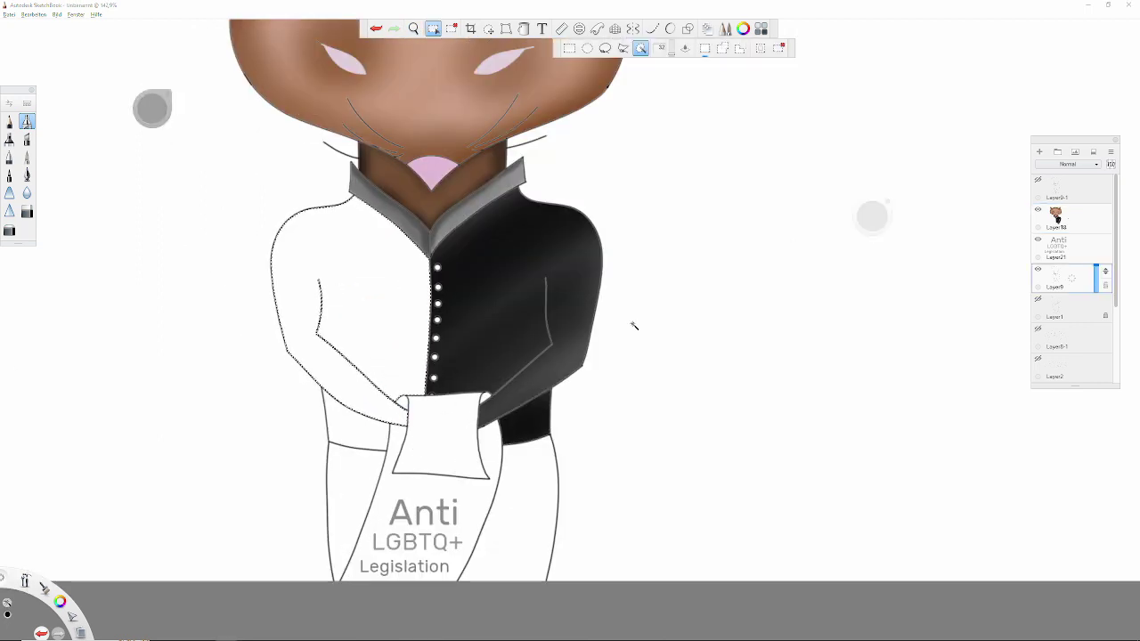
mouse_move(374, 294)
mouse_down()
mouse_move(255, 245)
mouse_move(374, 356)
mouse_move(400, 318)
mouse_up()
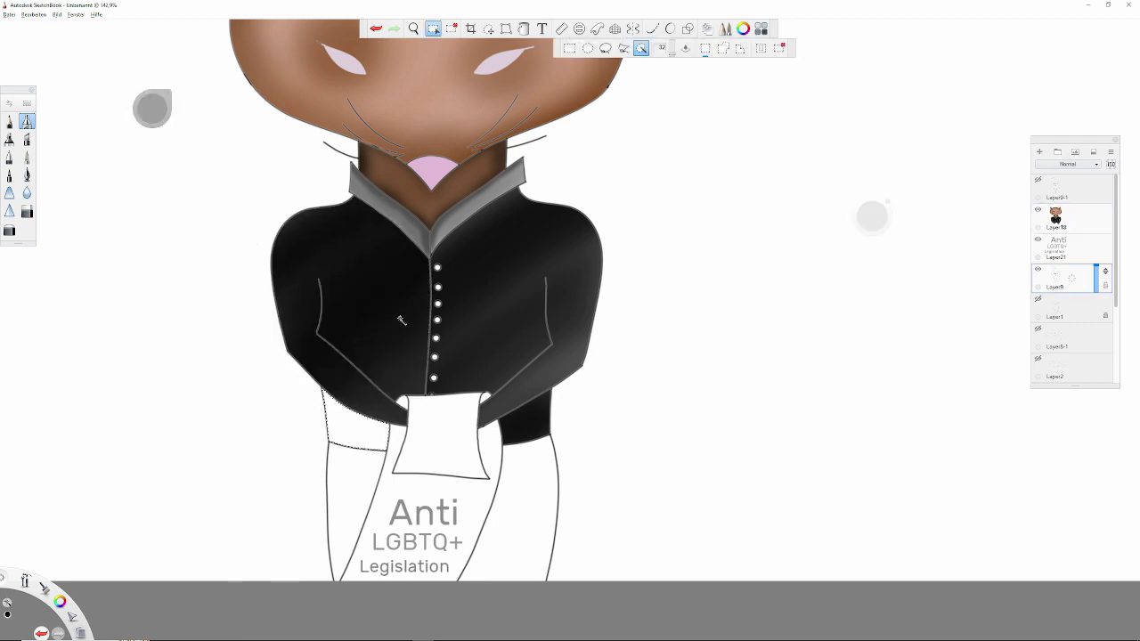
- Toggle the visibility of Layer9-1 and Layer18 to check the line art
scroll(502, 295, down, 3)
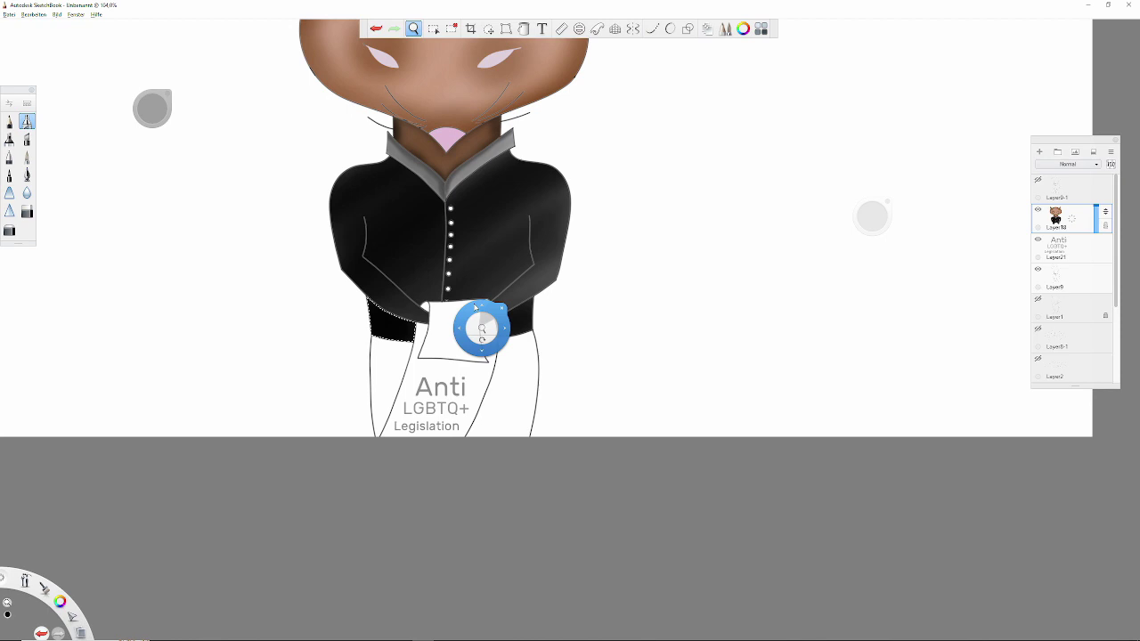
click(433, 29)
click(1038, 182)
click(1038, 209)
click(1037, 209)
scroll(463, 250, up, 5)
scroll(445, 223, up, 3)
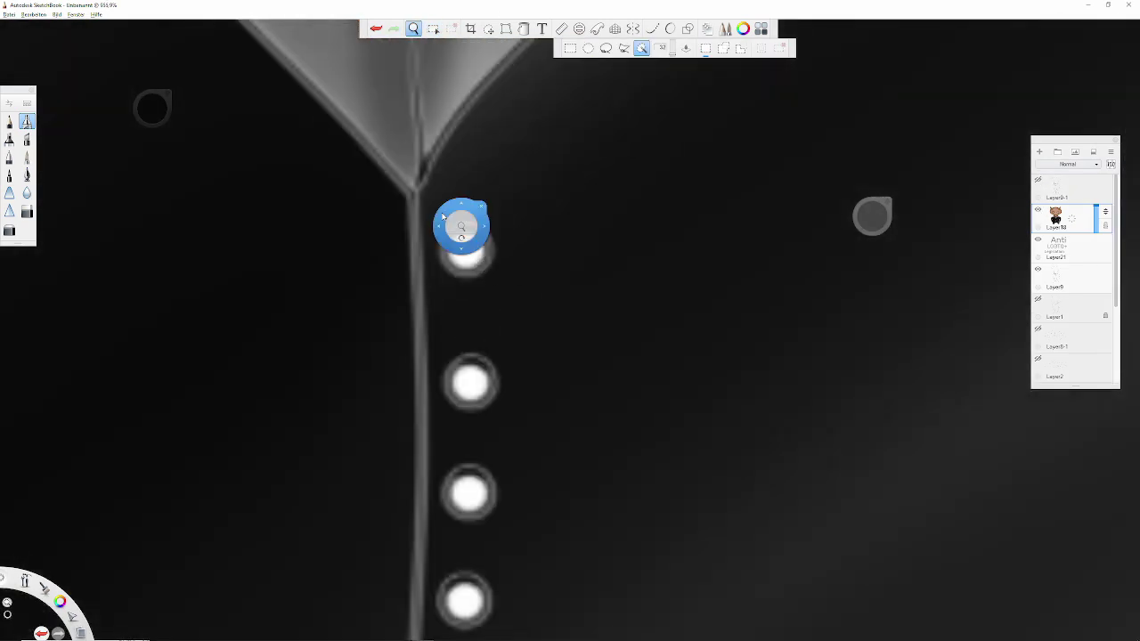
scroll(442, 216, down, 8)
scroll(499, 267, up, 3)
scroll(504, 285, up, 3)
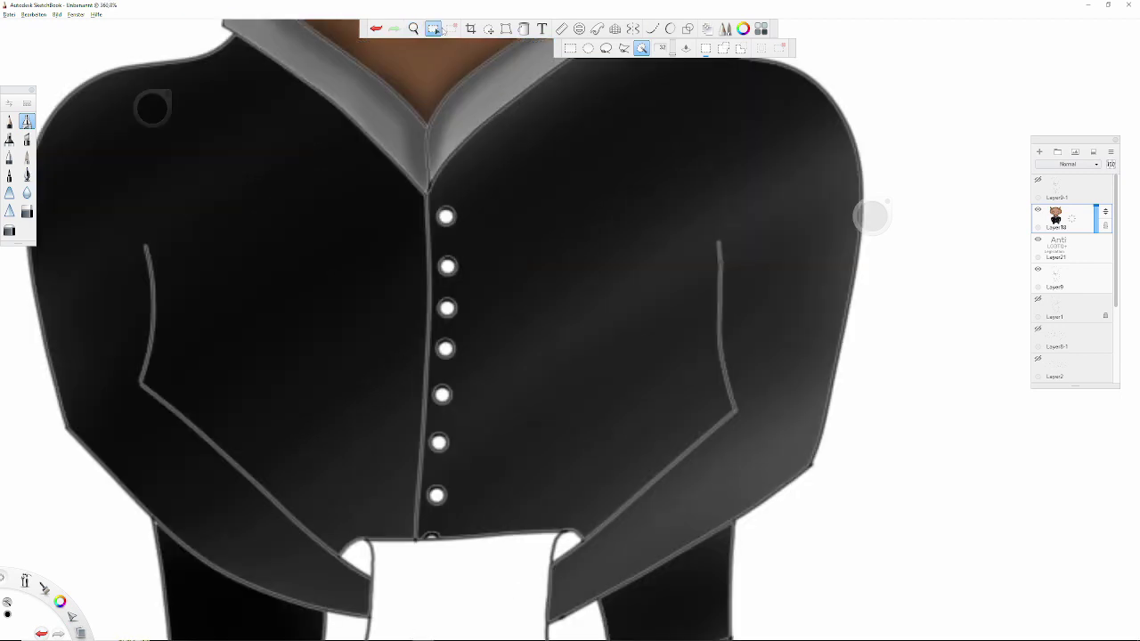
- Flood-fill the jacket buttons white, undoing a spilled fill, and erase stray marks on Layer9
key(f)
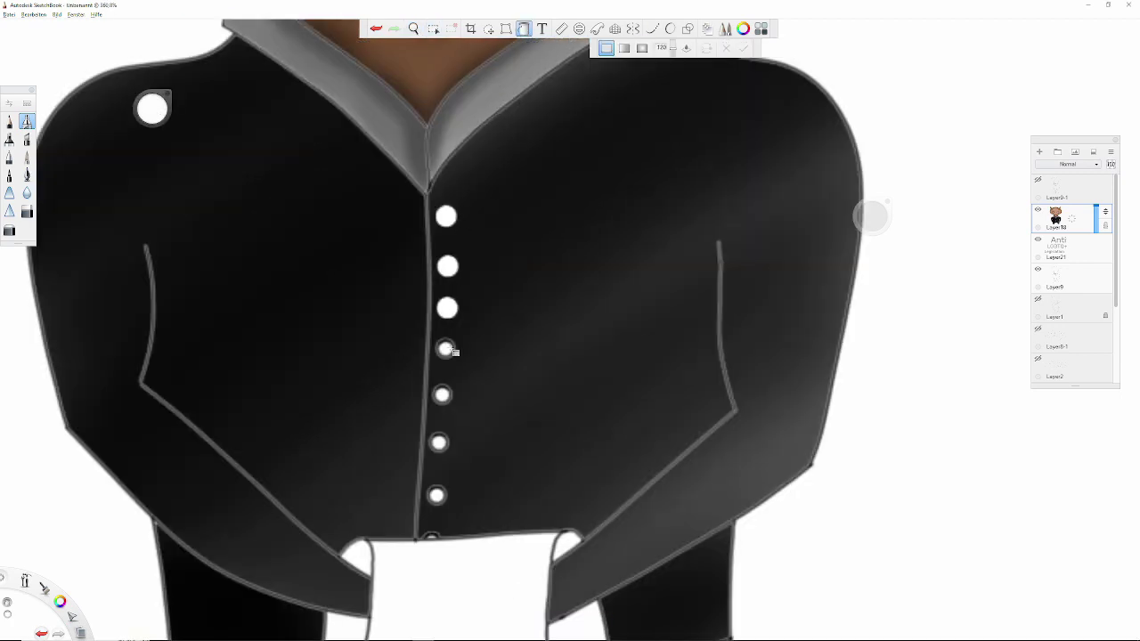
click(437, 496)
key(ctrl+z)
scroll(433, 451, up, 10)
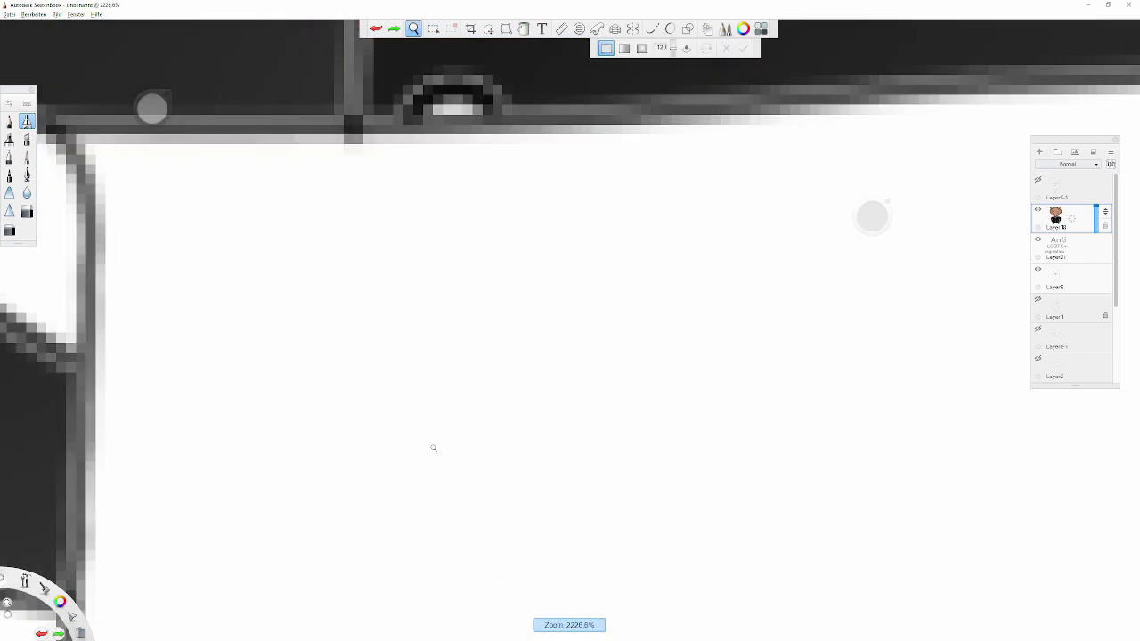
scroll(398, 303, down, 10)
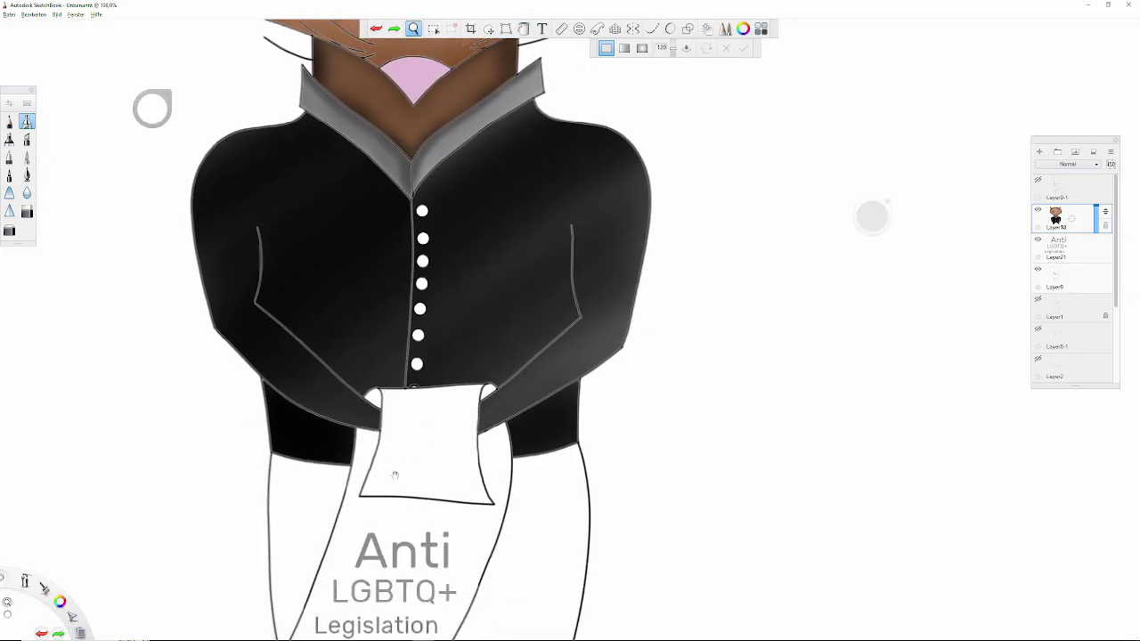
click(1069, 276)
scroll(425, 374, up, 10)
key(e)
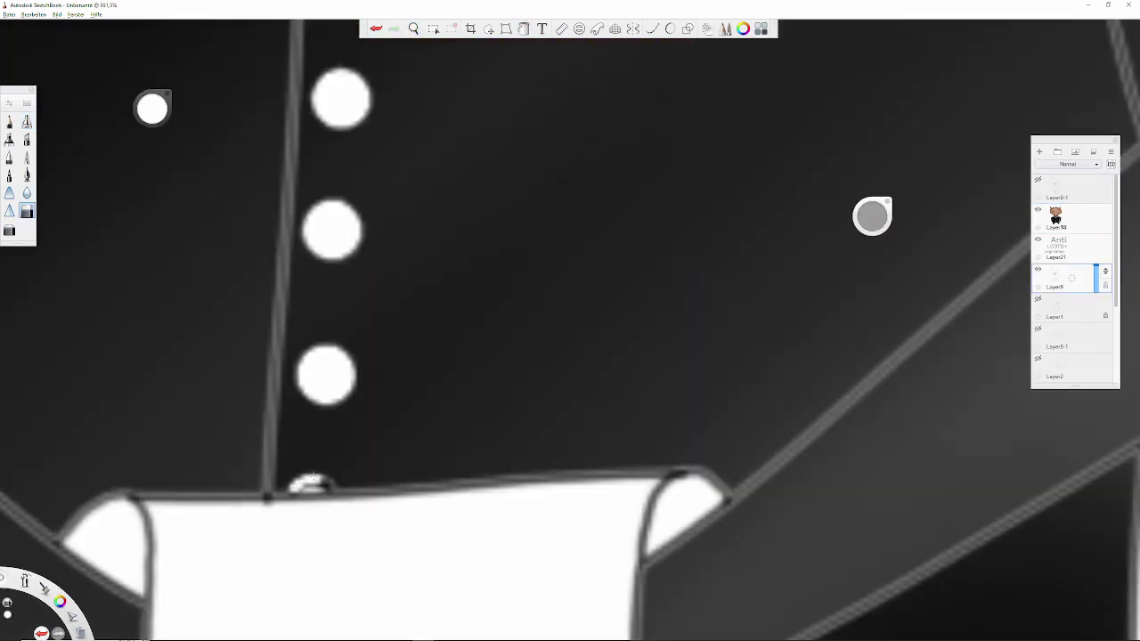
scroll(314, 476, down, 10)
click(524, 29)
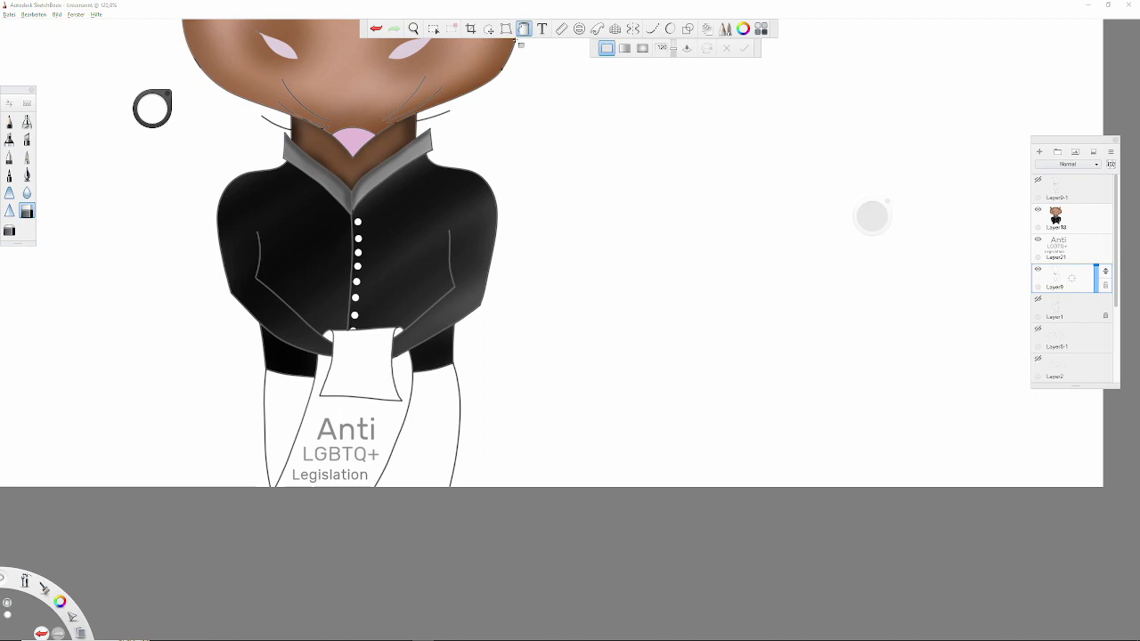
- Try a beige fill on the paper sign, undo it, and select the sign area instead
click(151, 108)
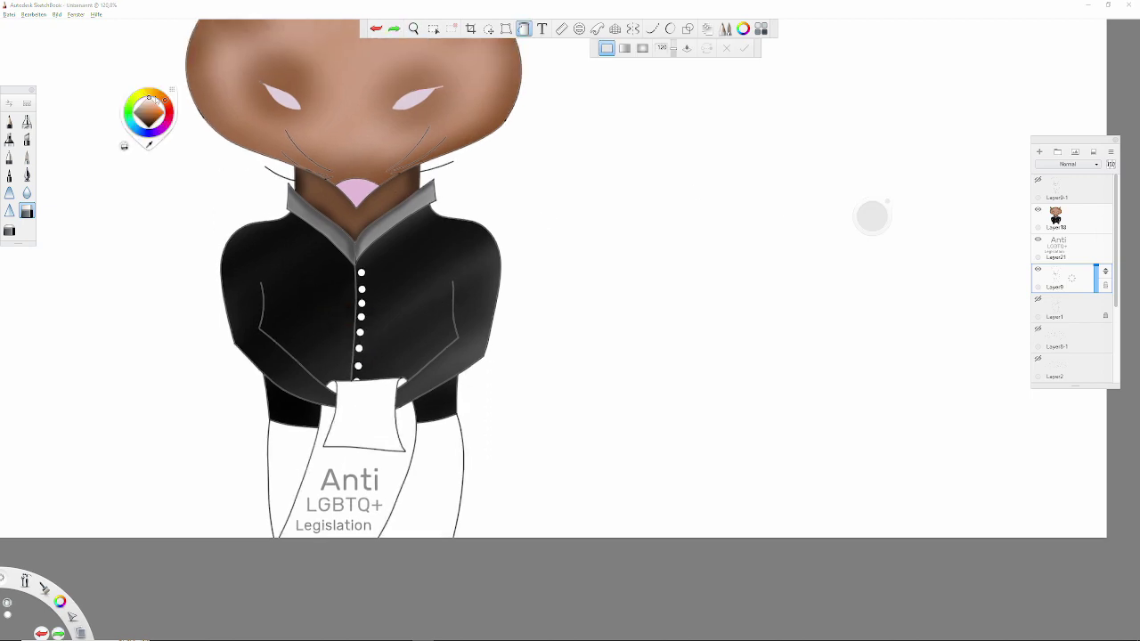
click(330, 458)
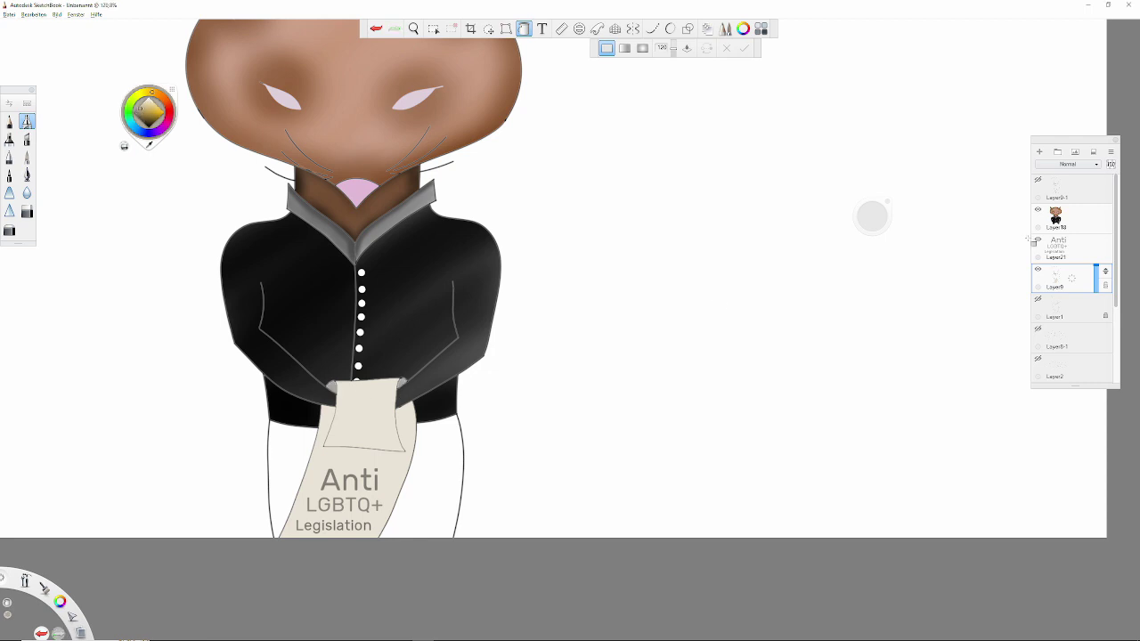
key(ctrl+z)
key(m)
click(347, 374)
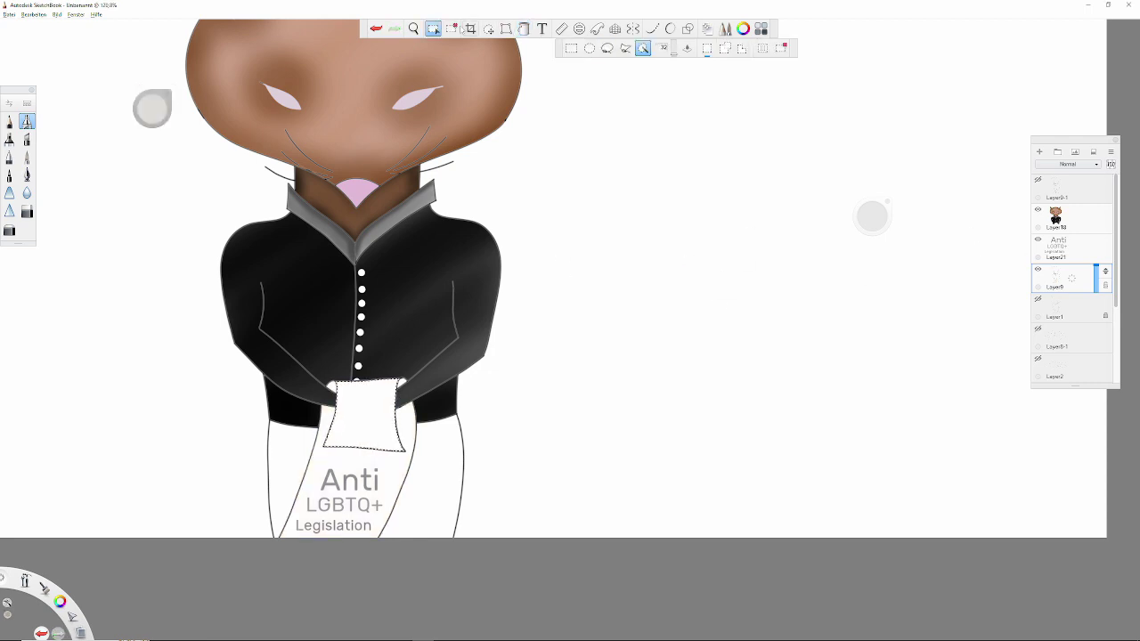
key(ctrl+z)
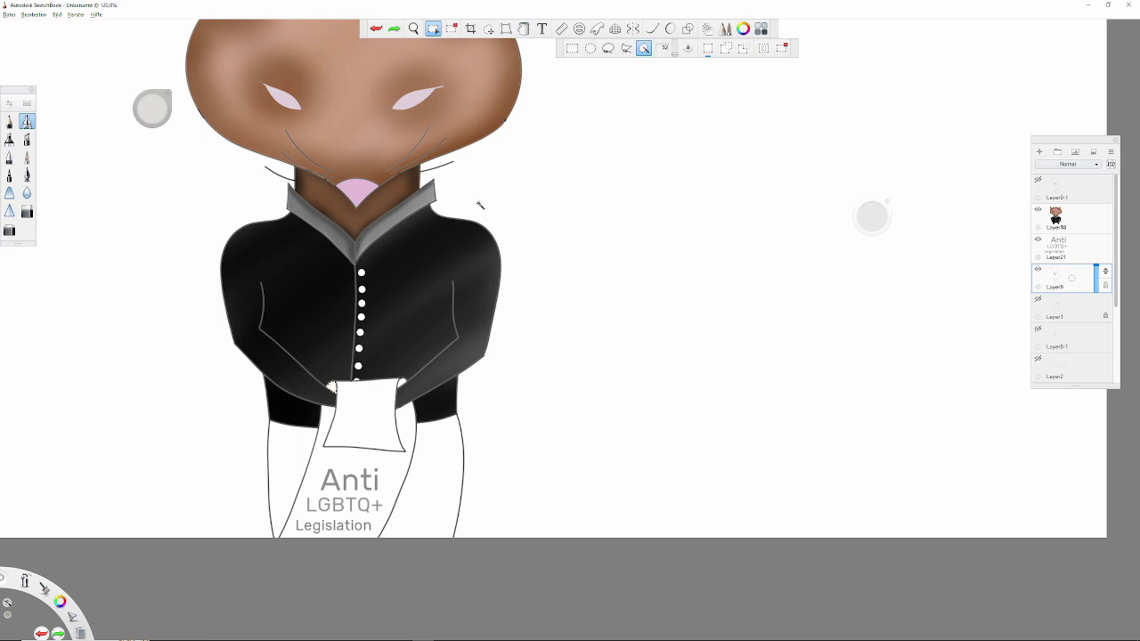
key(ctrl+v)
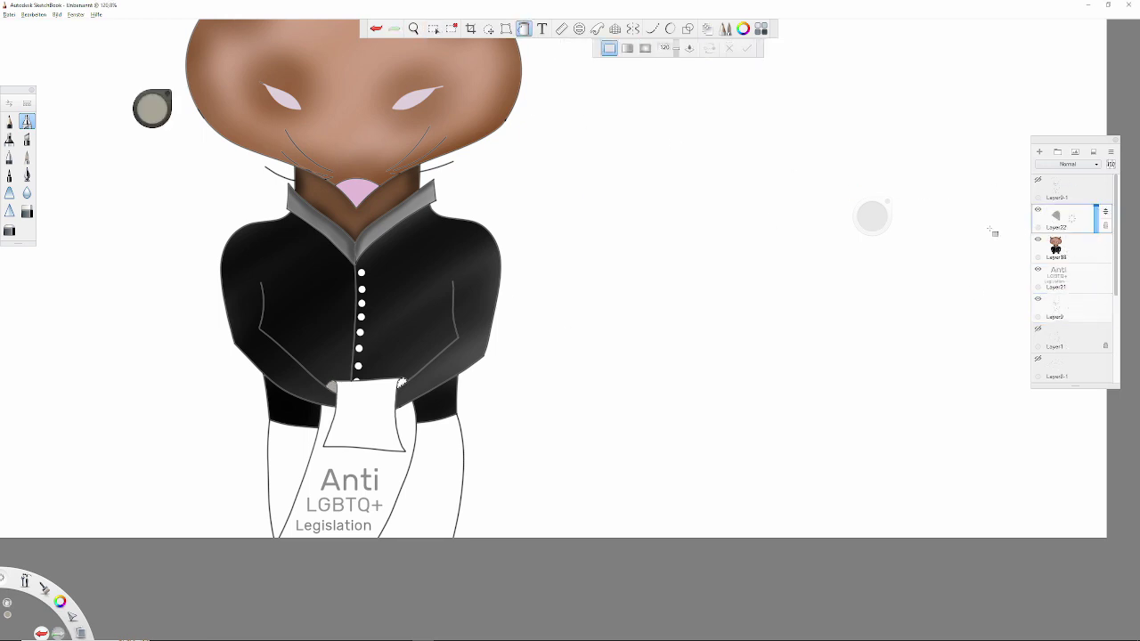
- Fill the sign strip grey on its own layer above Layer18 and fill the paper cream
key(Return)
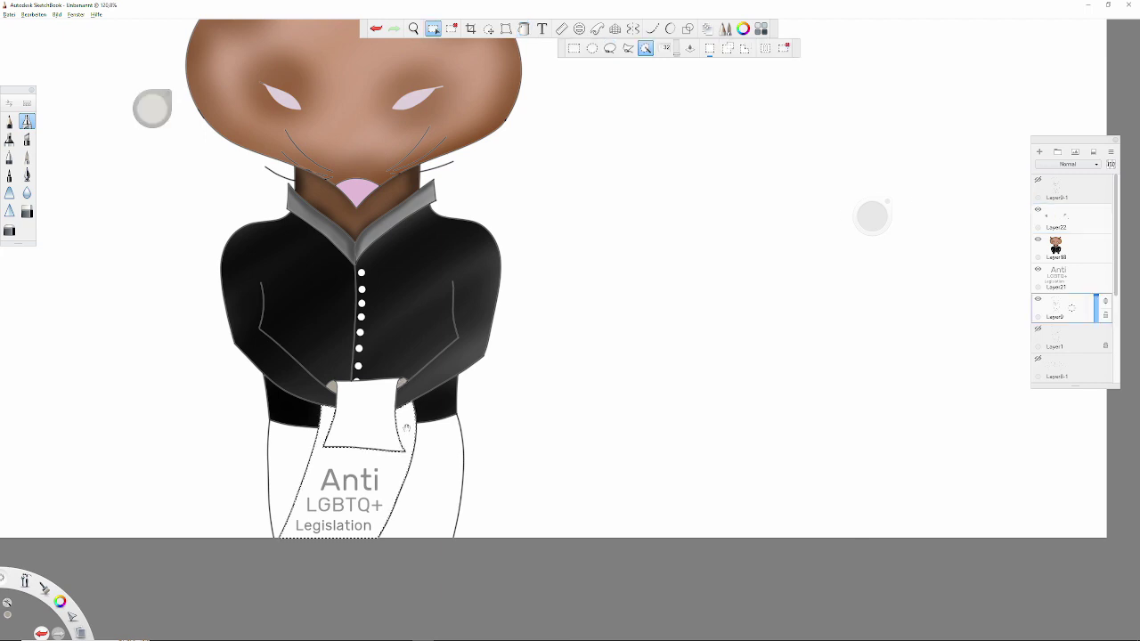
key(f)
drag(152, 111, 153, 106)
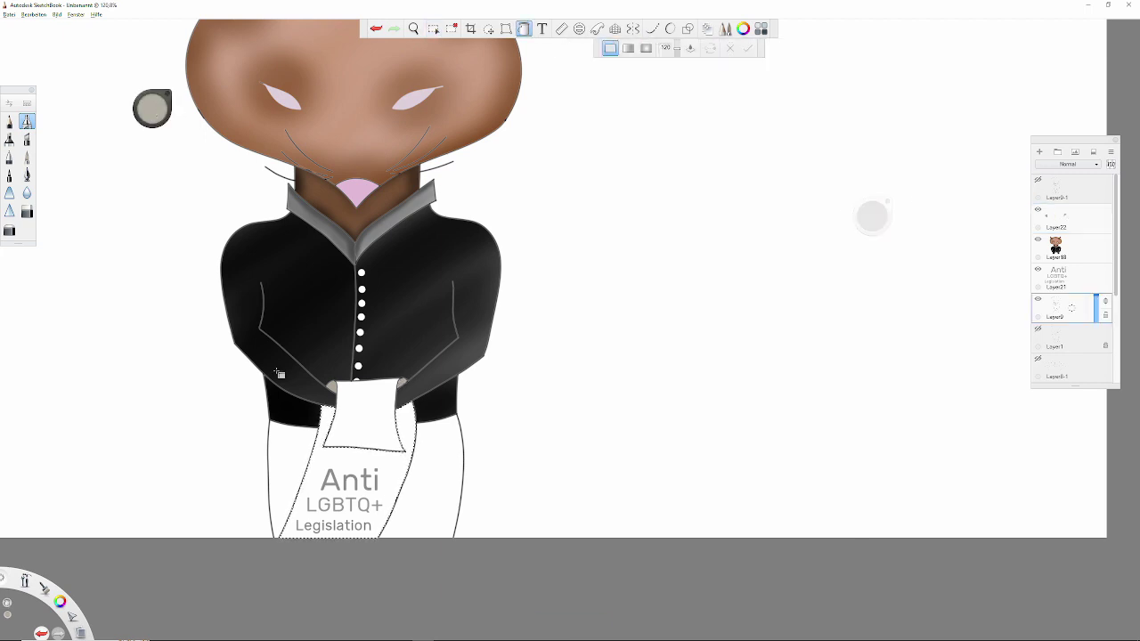
click(153, 108)
key(ctrl+x)
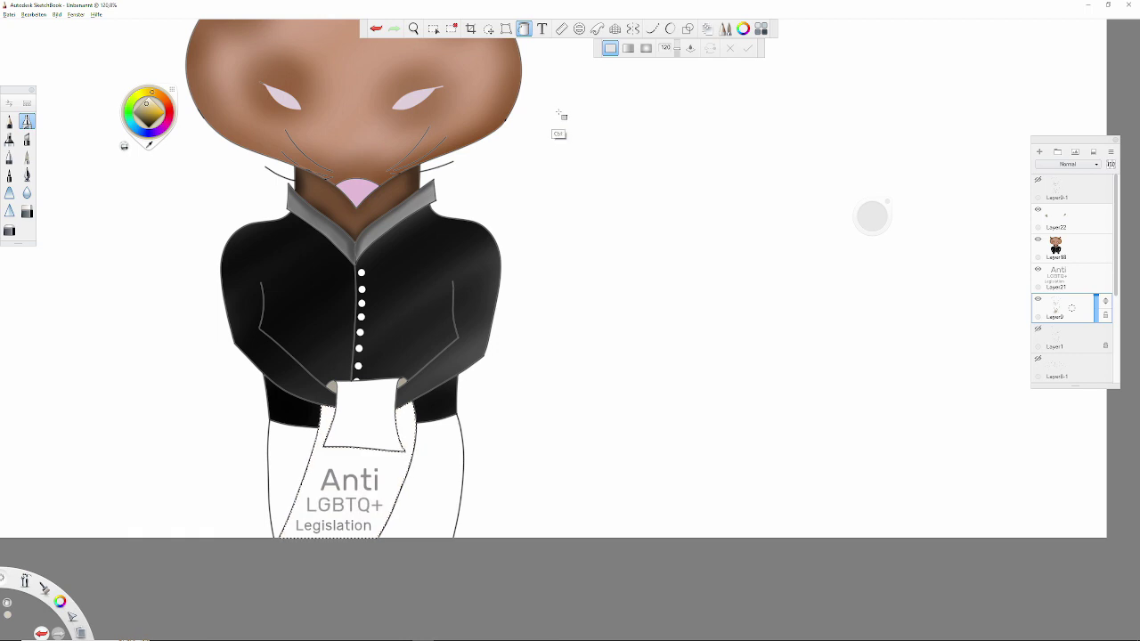
key(ctrl+v)
drag(1095, 254, 1095, 258)
click(613, 282)
key(Return)
drag(1055, 308, 1056, 216)
click(435, 30)
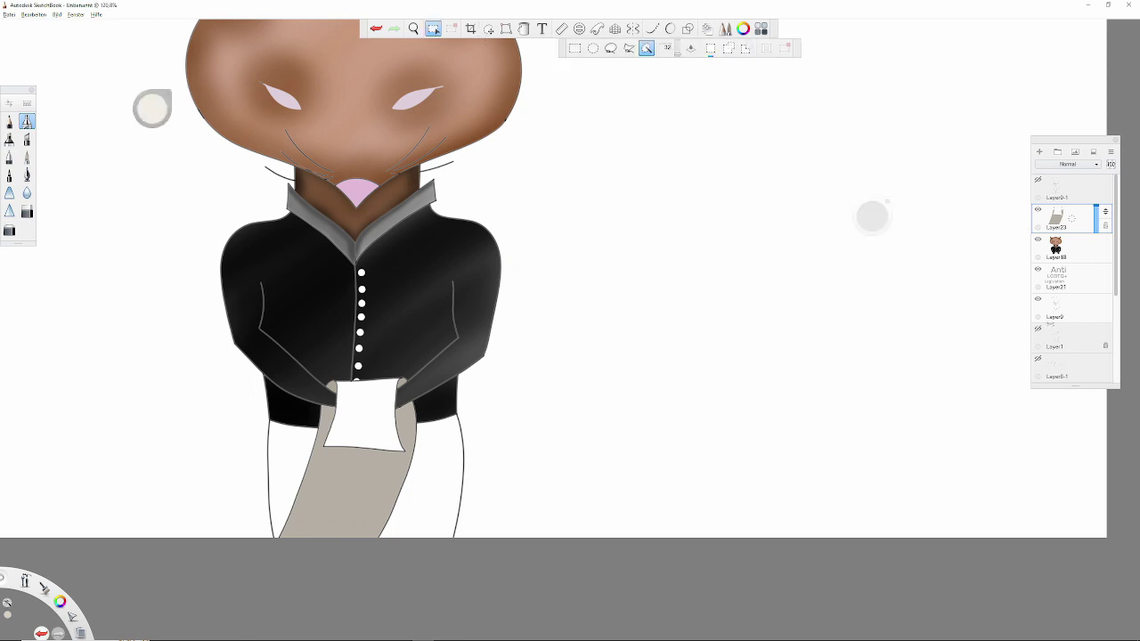
key(ctrl+z)
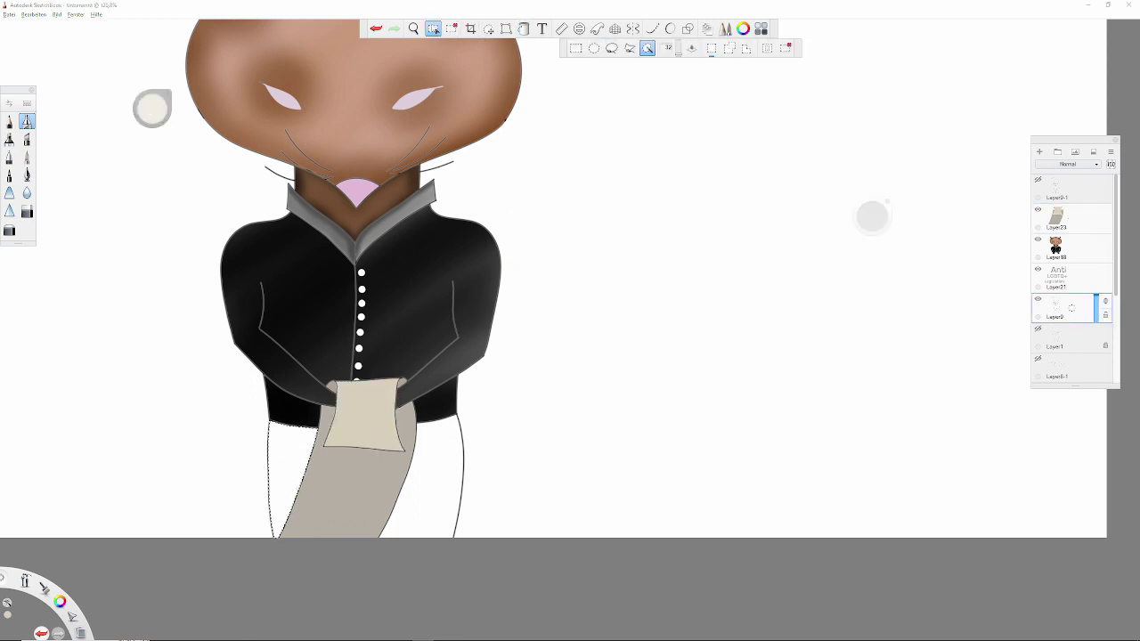
click(151, 107)
- Shade both trouser legs dark brown on Layer18 and move the text layer above the grey strip
click(1057, 219)
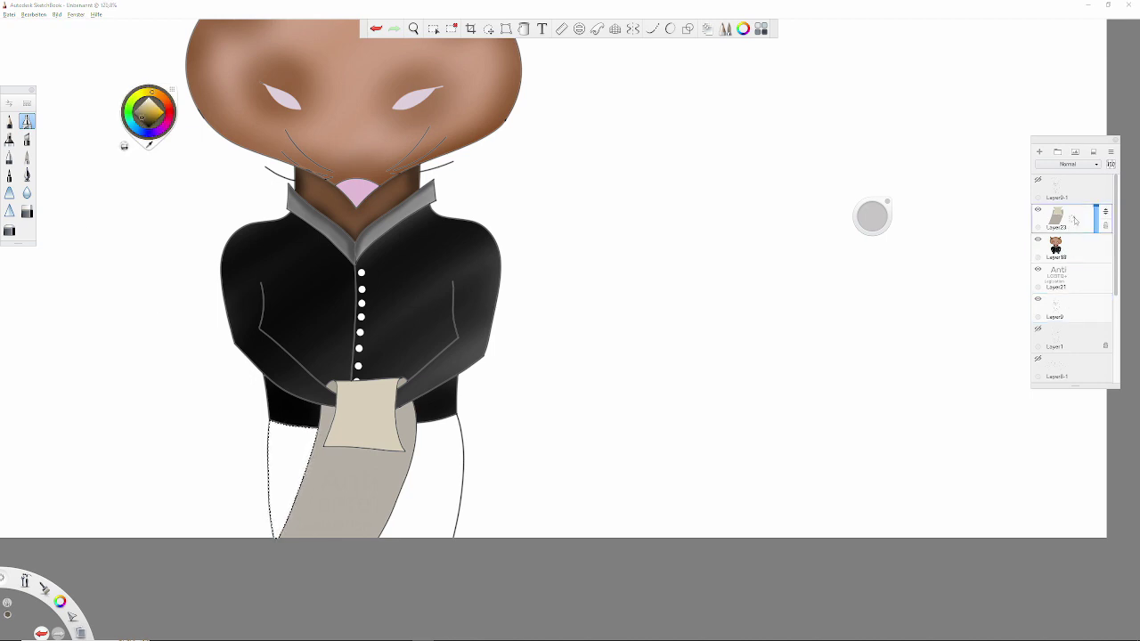
drag(285, 427, 290, 534)
drag(263, 440, 271, 517)
click(1056, 278)
click(443, 426)
click(1057, 219)
drag(437, 436, 462, 406)
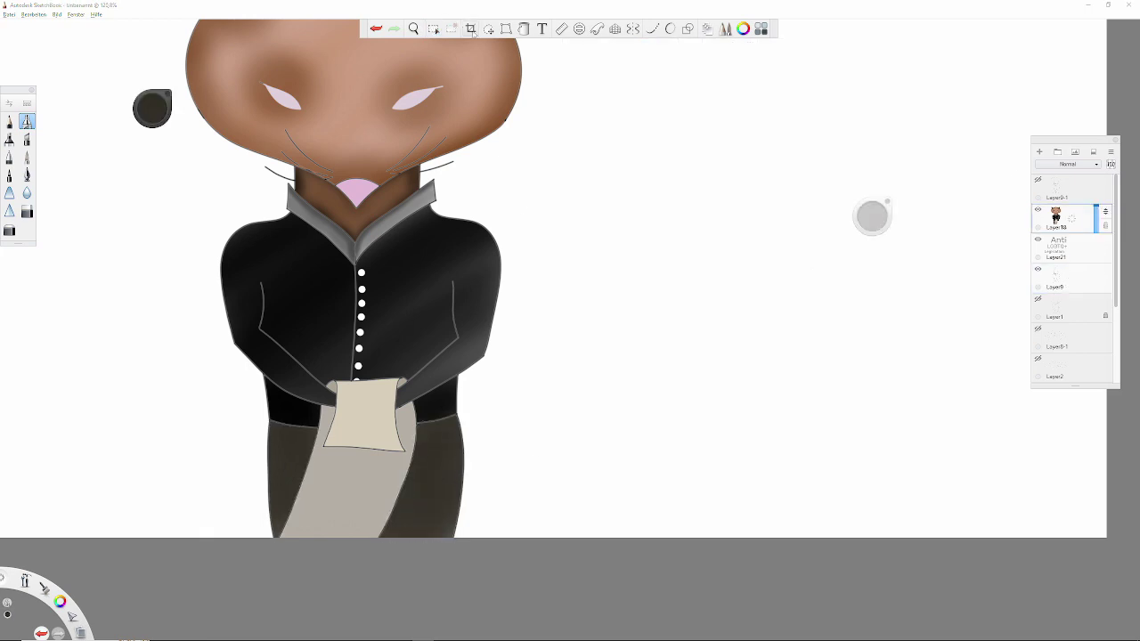
drag(1054, 247, 1056, 192)
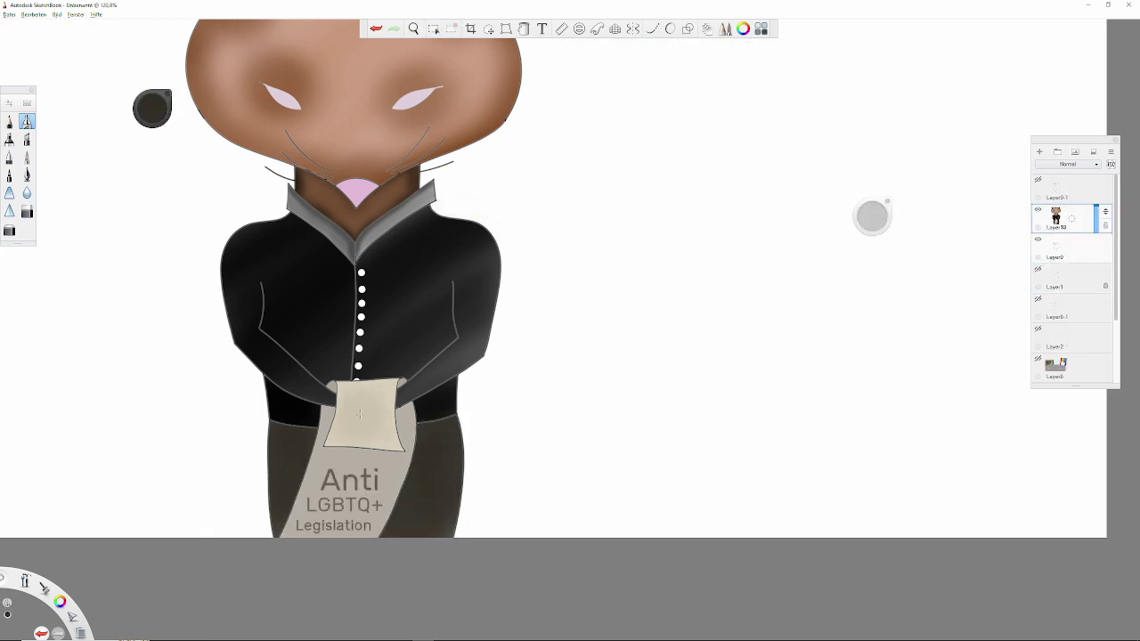
drag(454, 281, 581, 279)
- Draw the first four straight black lines across the paper, working upward
key(l)
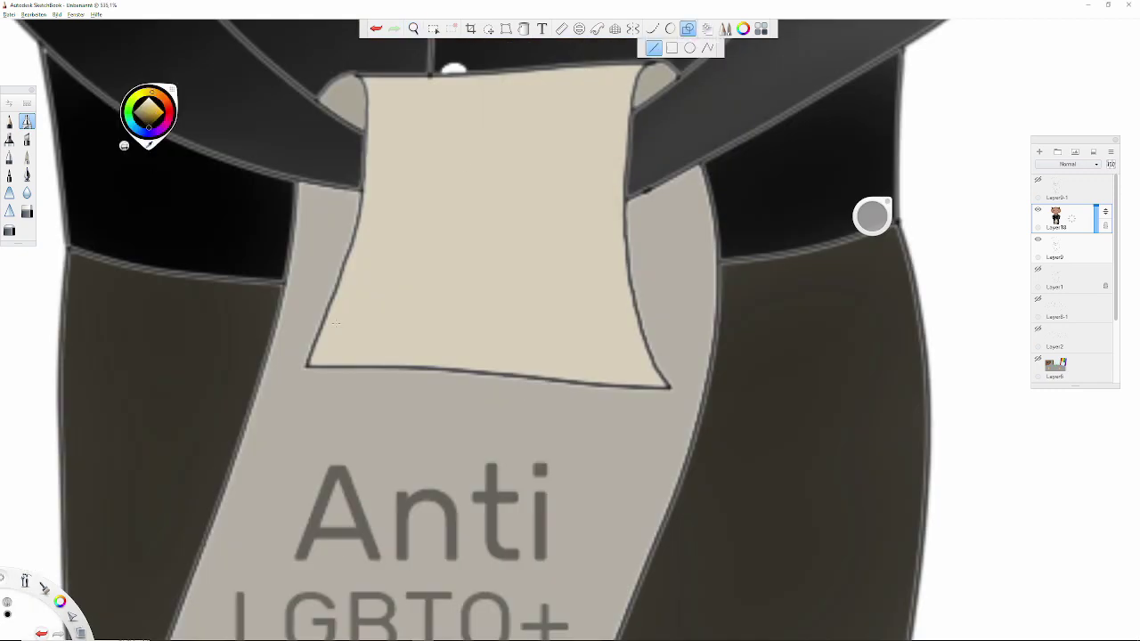
key(ctrl+z)
drag(356, 325, 599, 339)
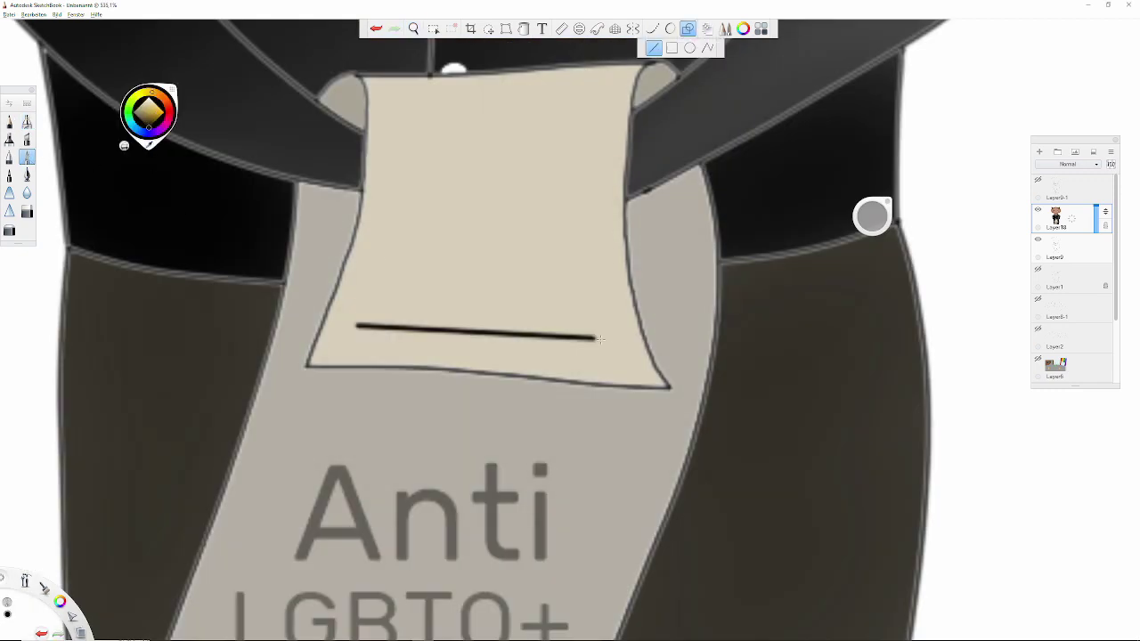
drag(371, 296, 587, 306)
drag(383, 270, 579, 277)
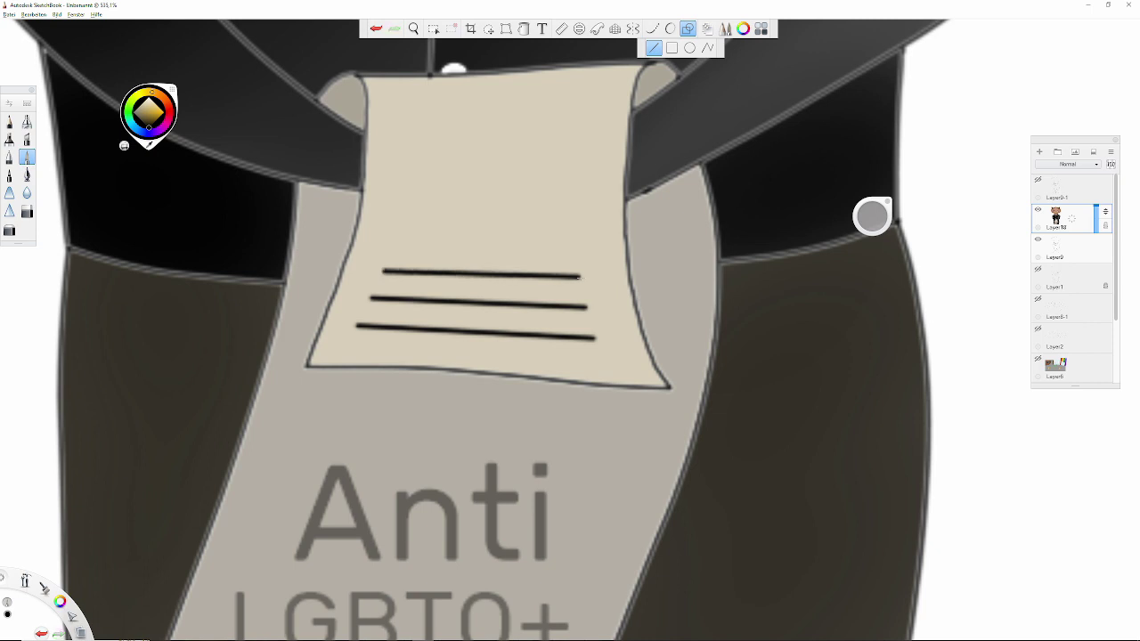
drag(389, 249, 579, 253)
- Redraw the misplaced fourth line and add the fifth and top lines on the paper
key(ctrl+z)
mouse_move(393, 240)
mouse_down()
mouse_move(573, 246)
mouse_move(567, 213)
mouse_up()
key(ctrl+z)
mouse_move(402, 188)
mouse_down()
mouse_move(568, 190)
mouse_move(563, 180)
mouse_up()
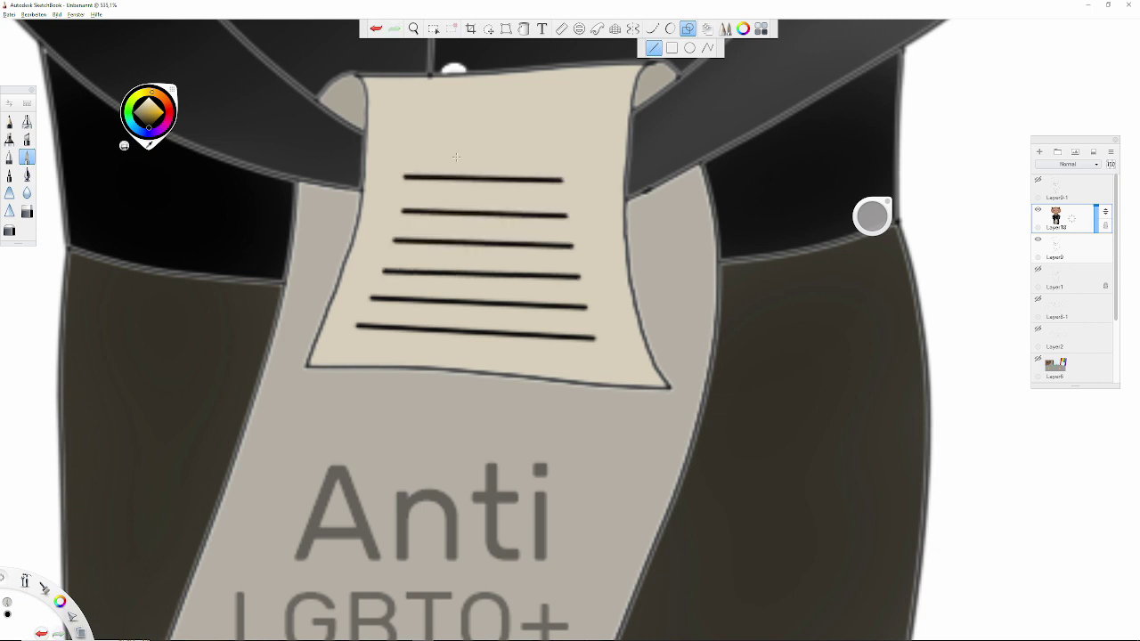
drag(404, 146, 557, 148)
key(ctrl+z)
drag(407, 85, 570, 86)
scroll(441, 316, down, 10)
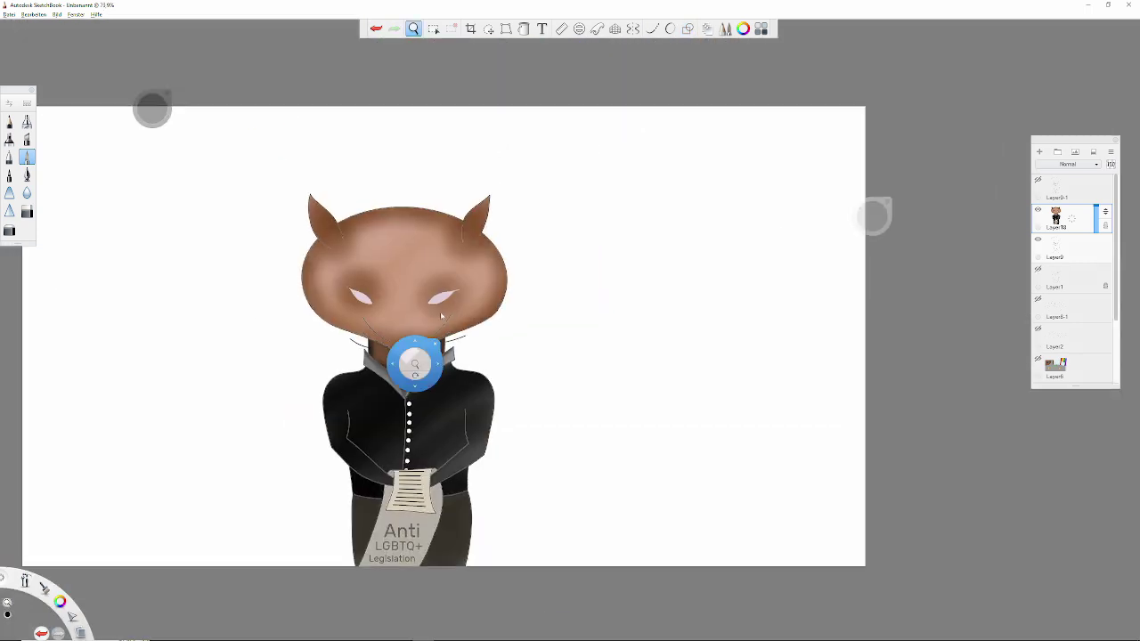
- On a new layer, paint black pupil dots on both of the fox's eyes
scroll(441, 316, up, 6)
scroll(441, 316, up, 5)
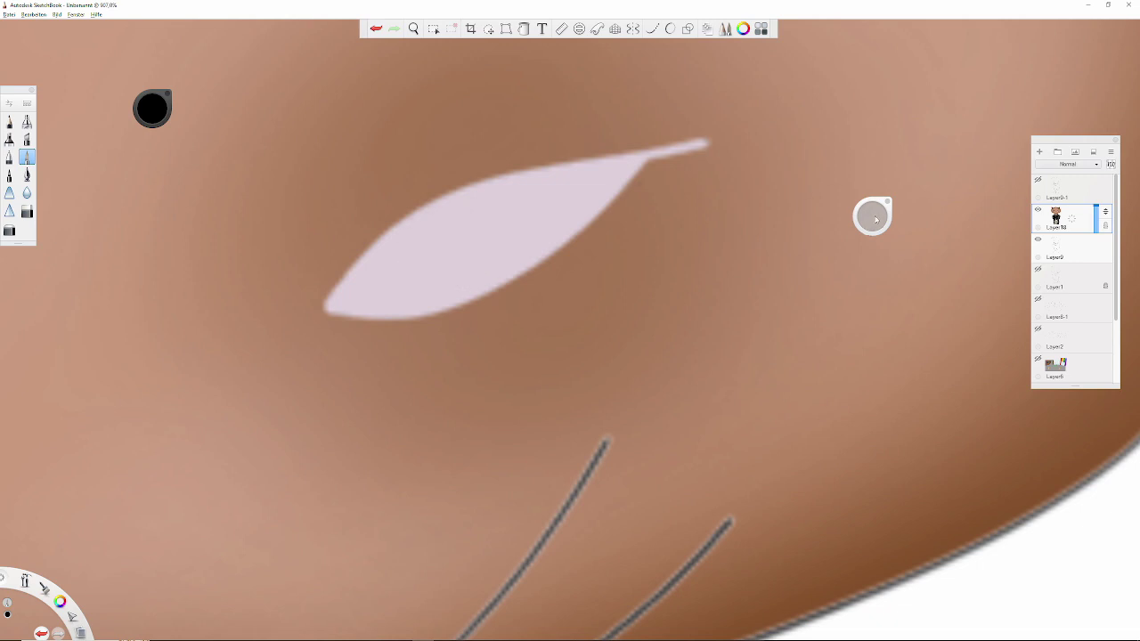
key(ctrl+l)
click(430, 294)
key(space)
key(ctrl+z)
click(423, 297)
click(517, 273)
- Trim the left pupil's edges to fit the eye shape
scroll(130, 316, left, 10)
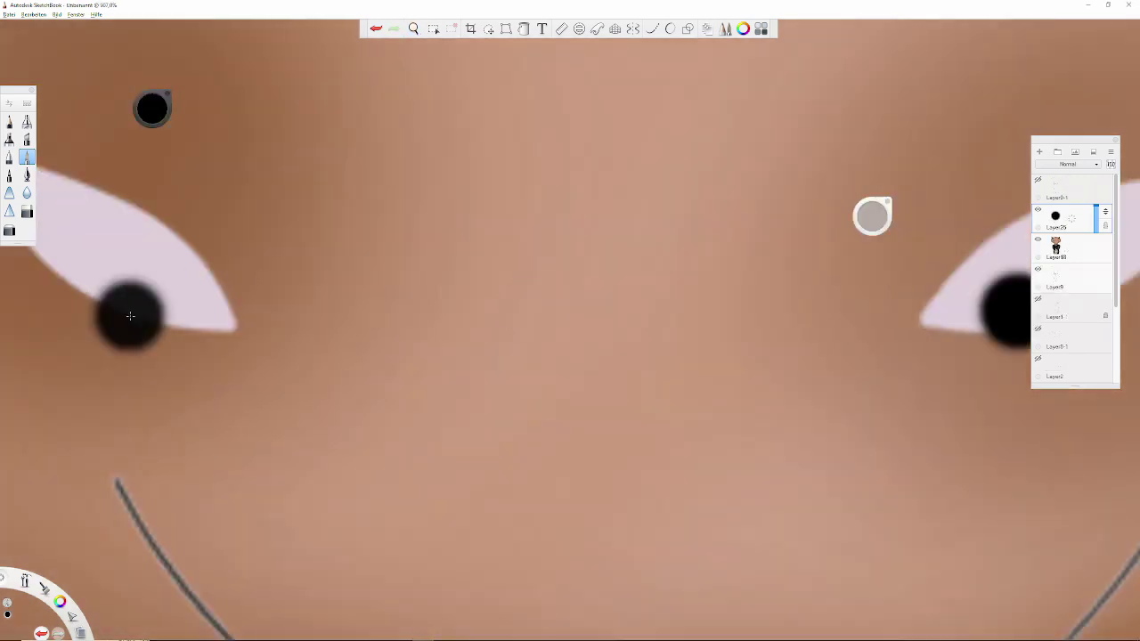
mouse_move(133, 326)
mouse_down()
mouse_move(519, 275)
mouse_move(535, 232)
mouse_up()
drag(414, 176, 481, 285)
key(ctrl+z)
mouse_move(445, 338)
mouse_down()
mouse_move(638, 411)
mouse_move(695, 392)
mouse_up()
drag(463, 142, 464, 293)
drag(449, 161, 445, 308)
drag(446, 267, 468, 117)
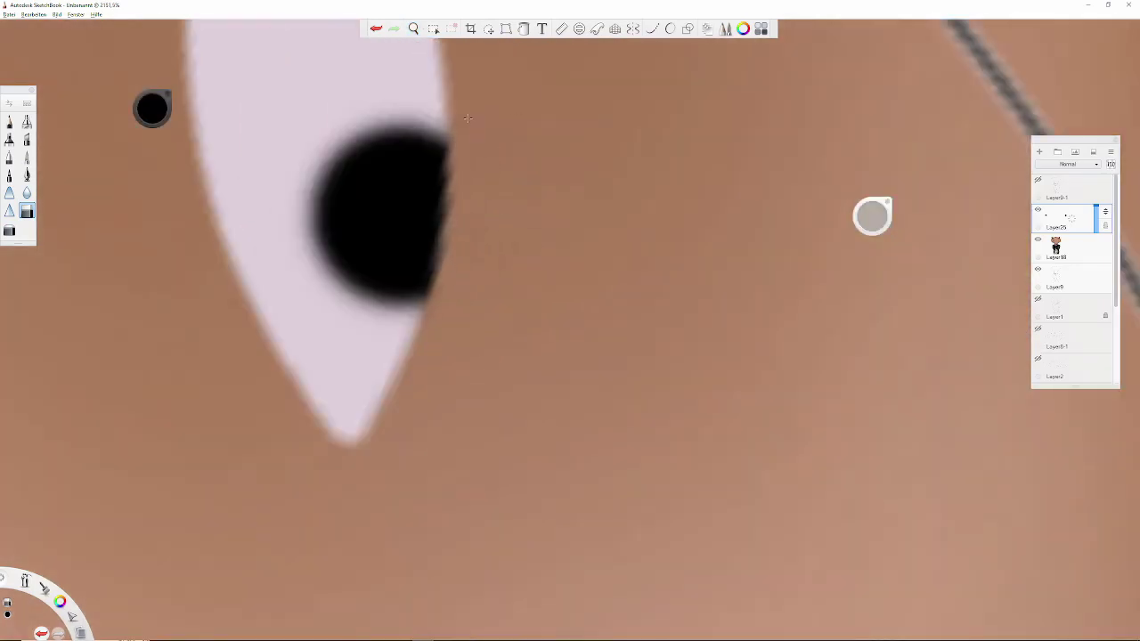
drag(550, 457, 571, 499)
- On another new layer, paint dark green irises around both pupils with a soft brush
click(1039, 152)
click(27, 156)
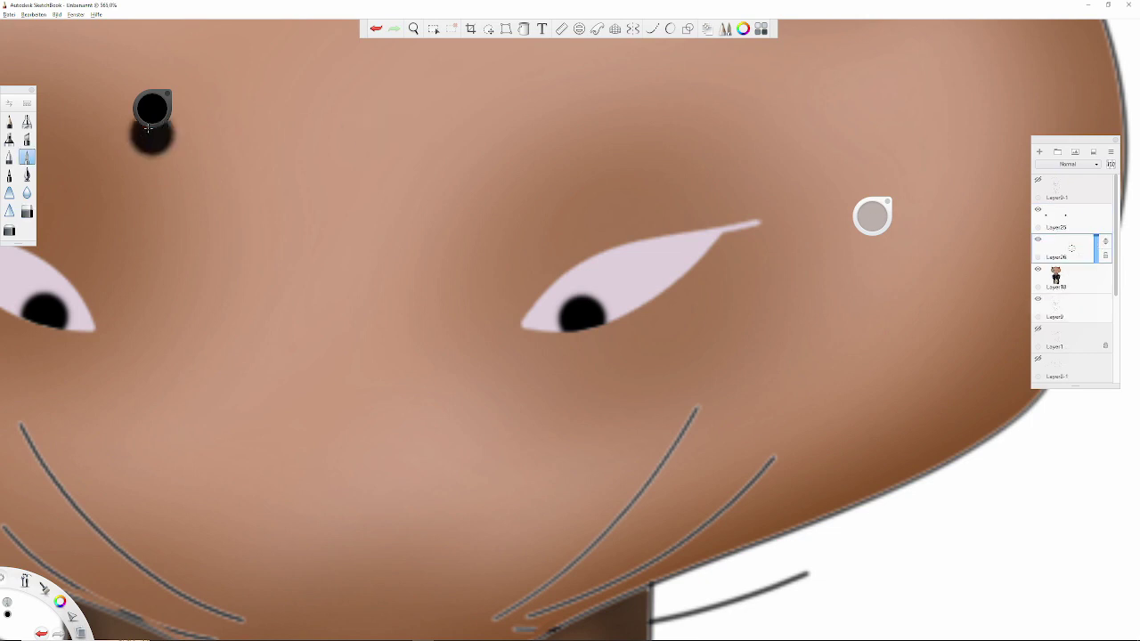
click(152, 108)
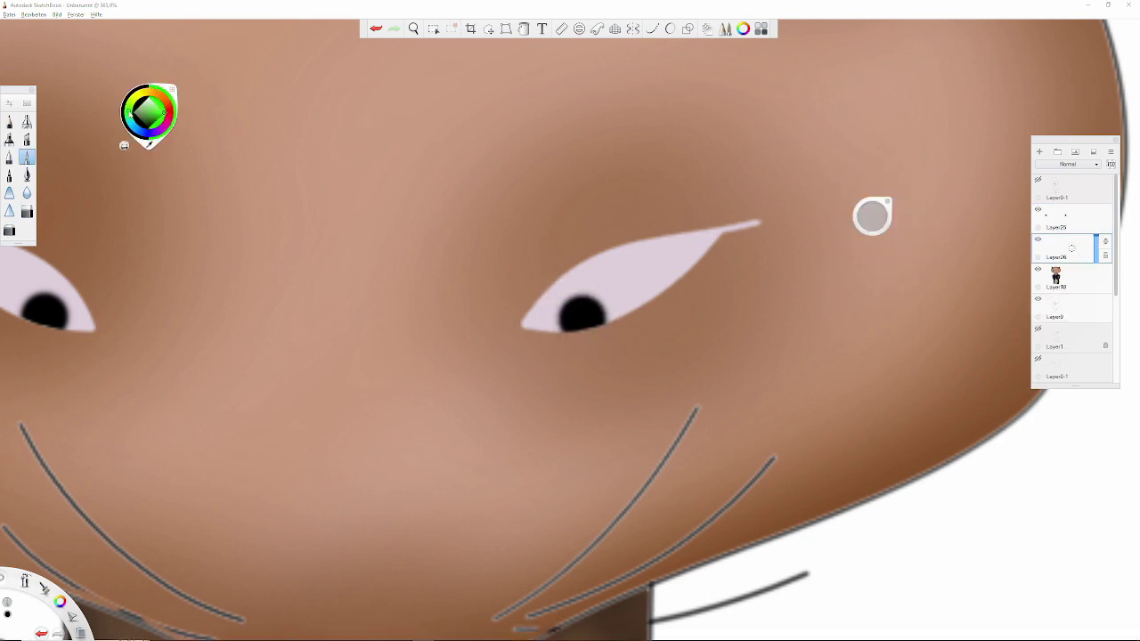
click(585, 326)
key(ctrl+z)
drag(584, 318, 583, 318)
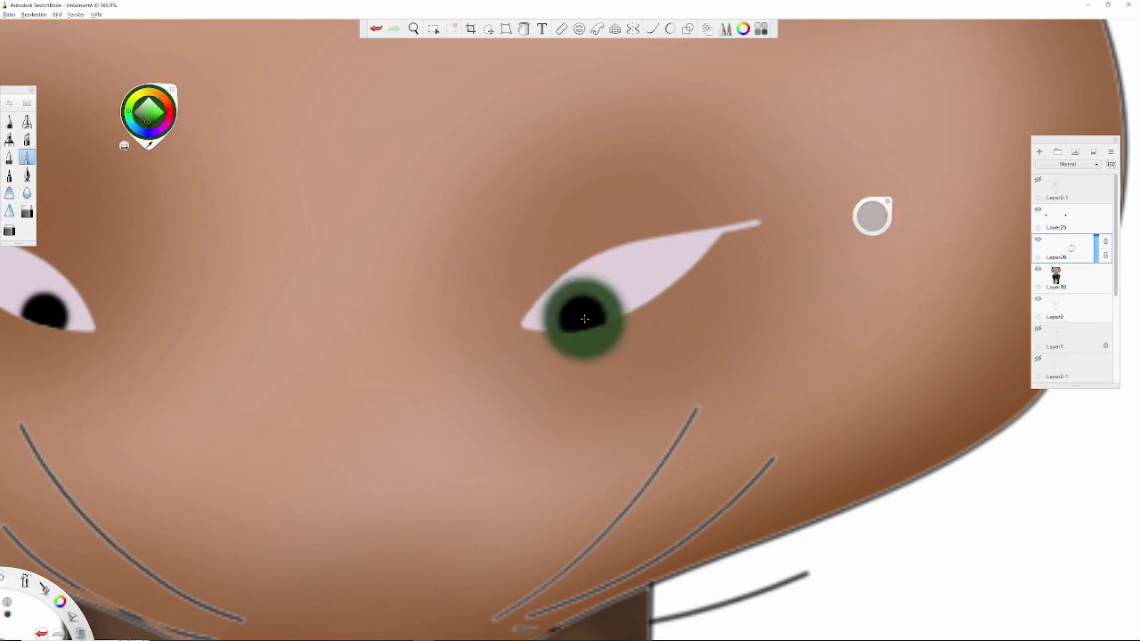
click(45, 313)
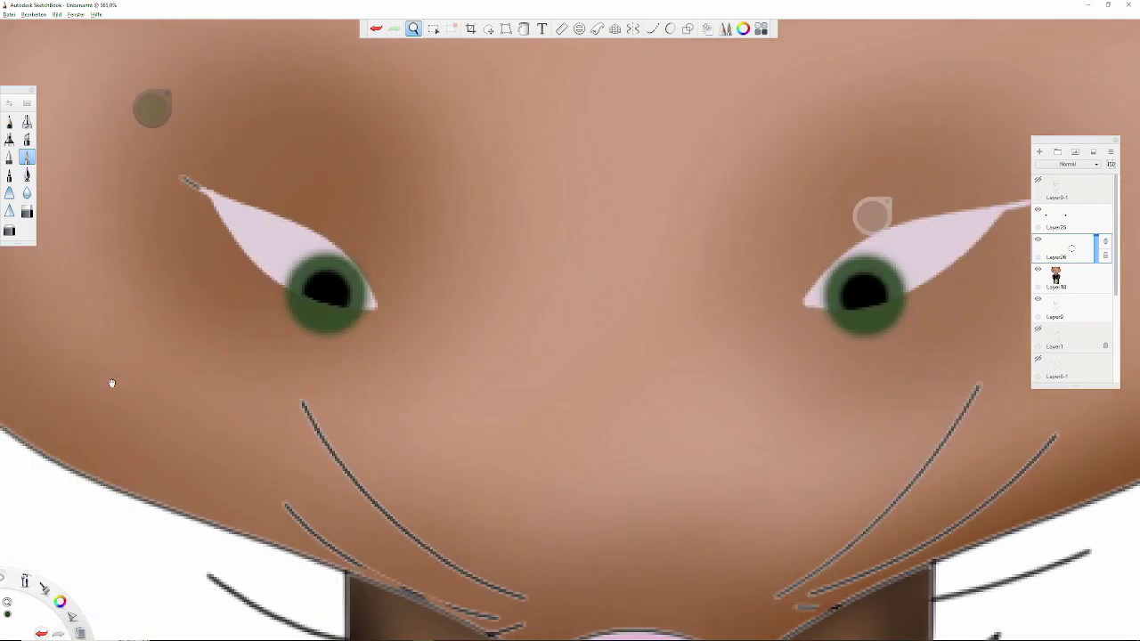
- Cover stray green with skin colour and repaint the left iris edge in green
mouse_move(109, 382)
mouse_down()
mouse_move(352, 346)
mouse_move(294, 427)
mouse_up()
mouse_move(383, 490)
mouse_down()
mouse_move(392, 178)
mouse_move(441, 407)
mouse_move(485, 530)
mouse_up()
drag(387, 258, 458, 526)
drag(392, 181, 430, 270)
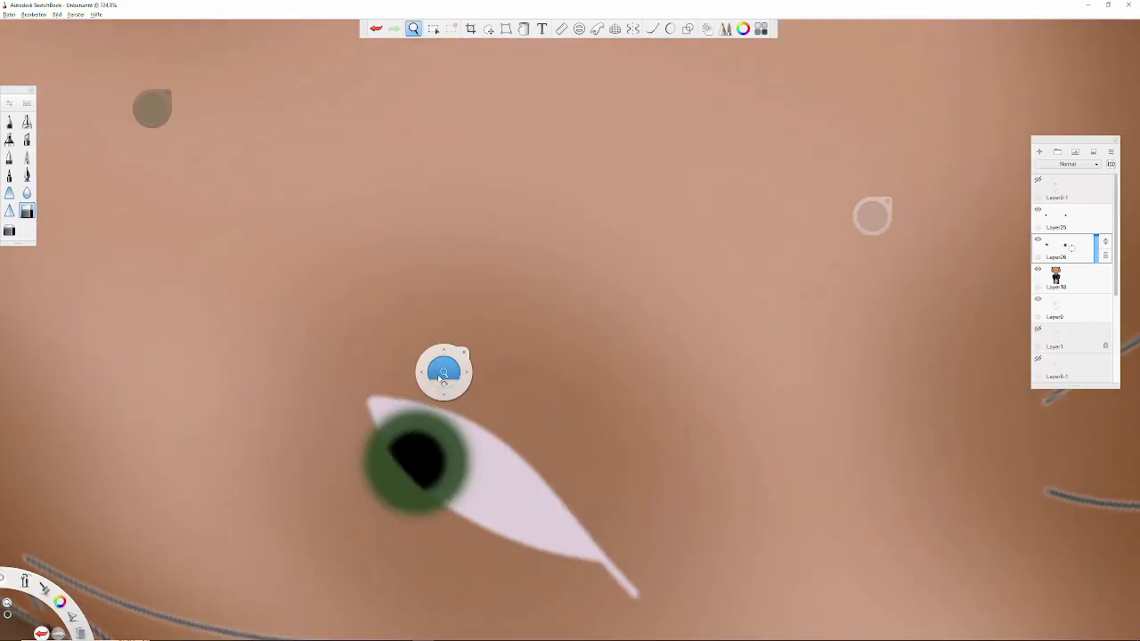
drag(440, 378, 570, 275)
alt+click(535, 115)
drag(312, 116, 383, 446)
drag(356, 329, 472, 499)
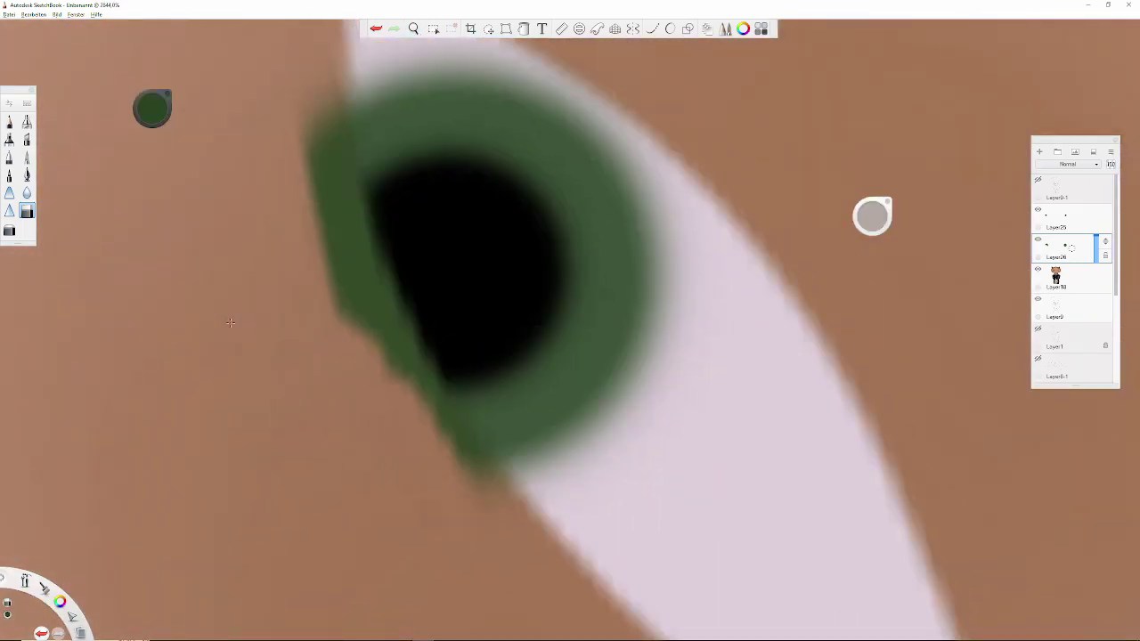
- Paint skin colour over the remaining green outside the left iris
drag(321, 125, 392, 365)
mouse_move(312, 205)
mouse_down()
mouse_move(343, 89)
mouse_move(365, 286)
mouse_move(446, 428)
mouse_up()
drag(441, 383, 499, 499)
drag(463, 410, 508, 481)
mouse_move(300, 293)
mouse_down()
mouse_move(455, 277)
mouse_move(383, 369)
mouse_up()
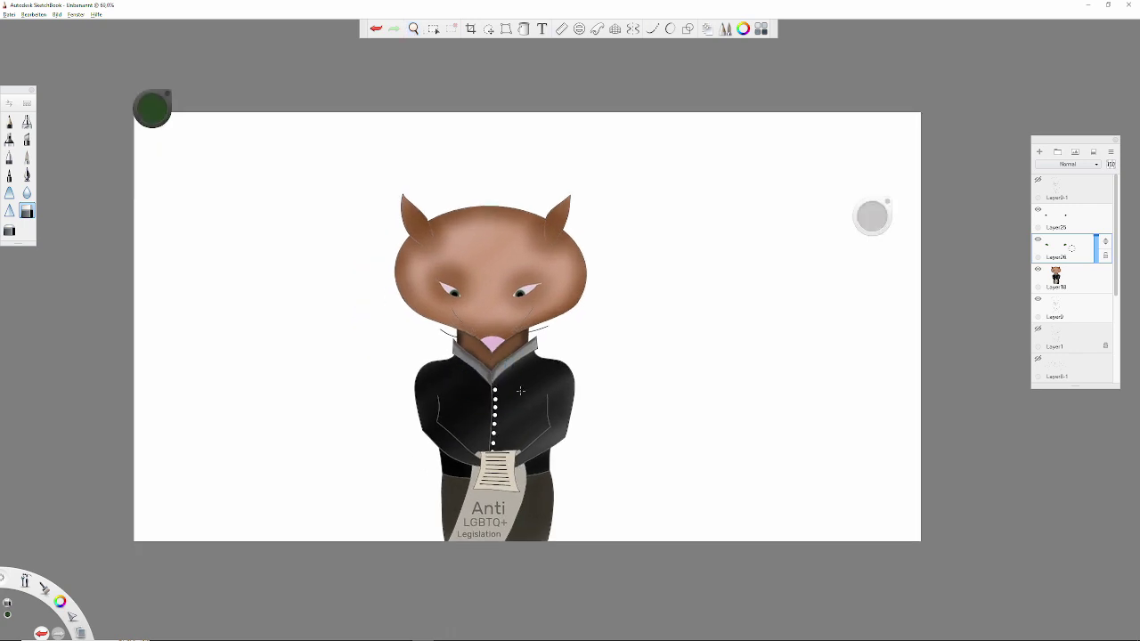
- Merge Layer18 into Layer9, show the street layer Layer11, hide the fox, and add a layer
scroll(1069, 267, down, 3)
click(1069, 187)
key(ctrl+e)
click(1039, 332)
click(1063, 306)
click(1037, 180)
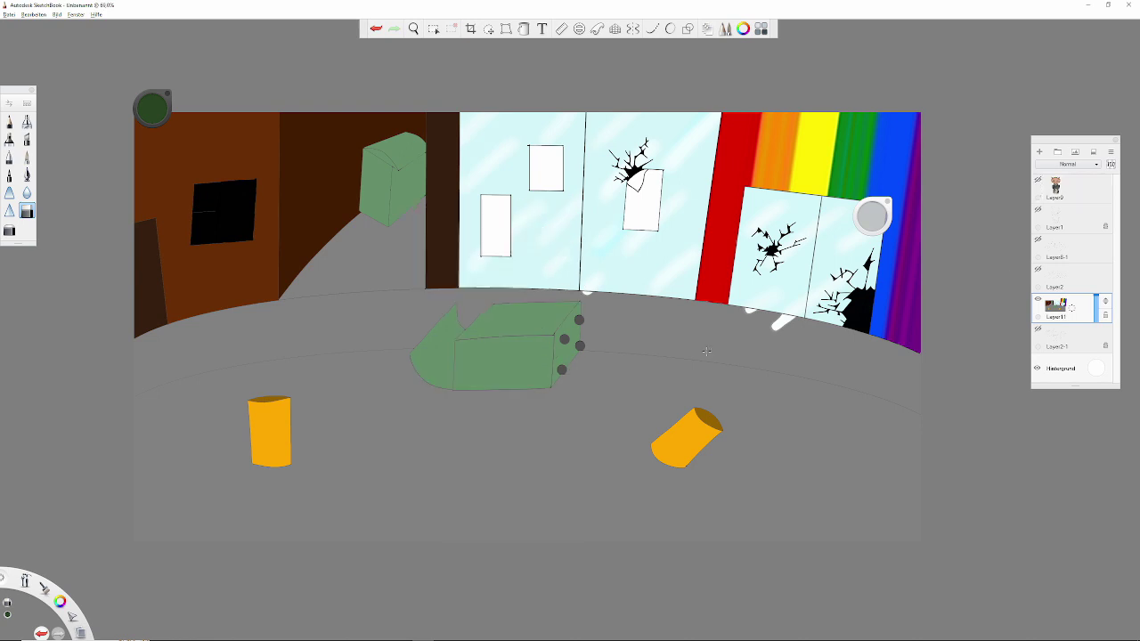
scroll(522, 400, up, 6)
click(1039, 151)
- Extend the dark stroke down the tipped can's rim and set up steady-stroke drawing
key(e)
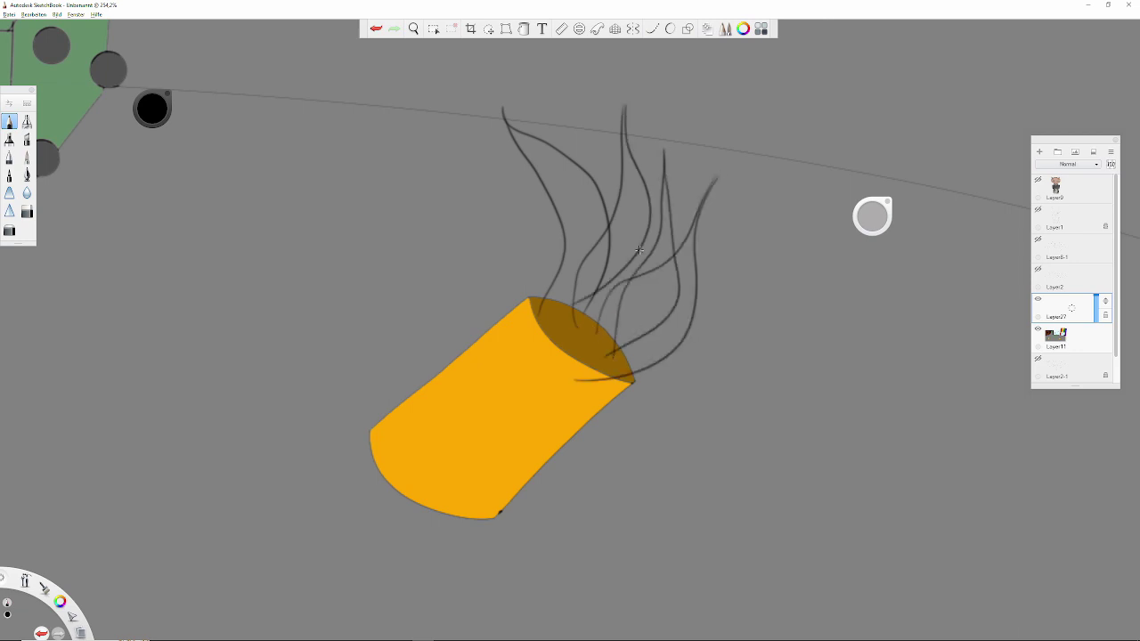
scroll(456, 445, up, 4)
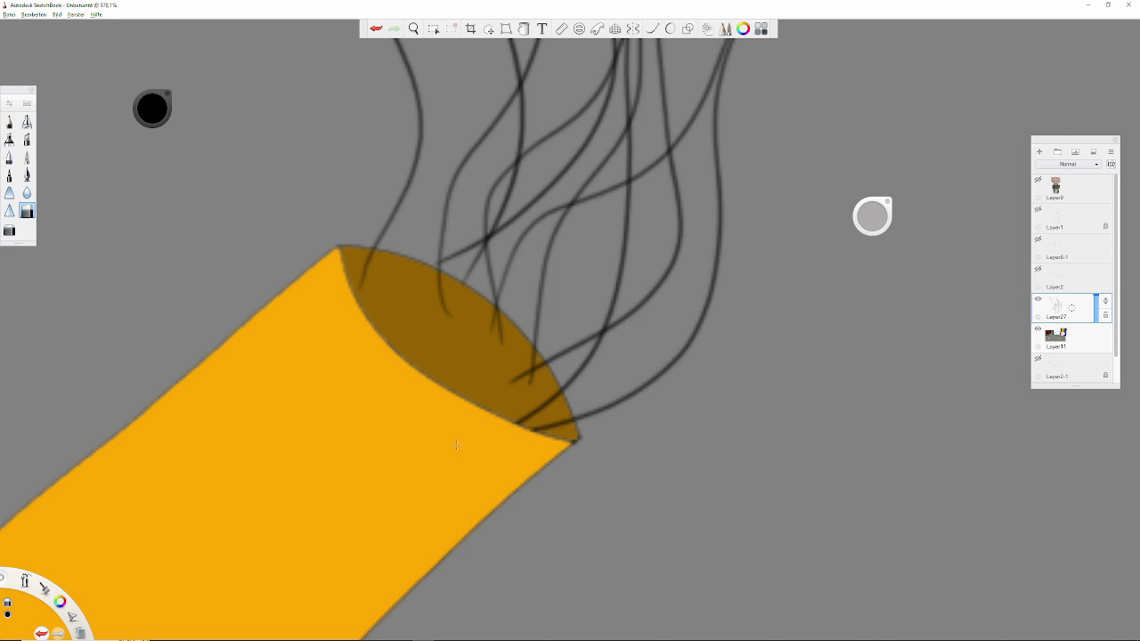
scroll(457, 445, down, 5)
scroll(529, 384, up, 5)
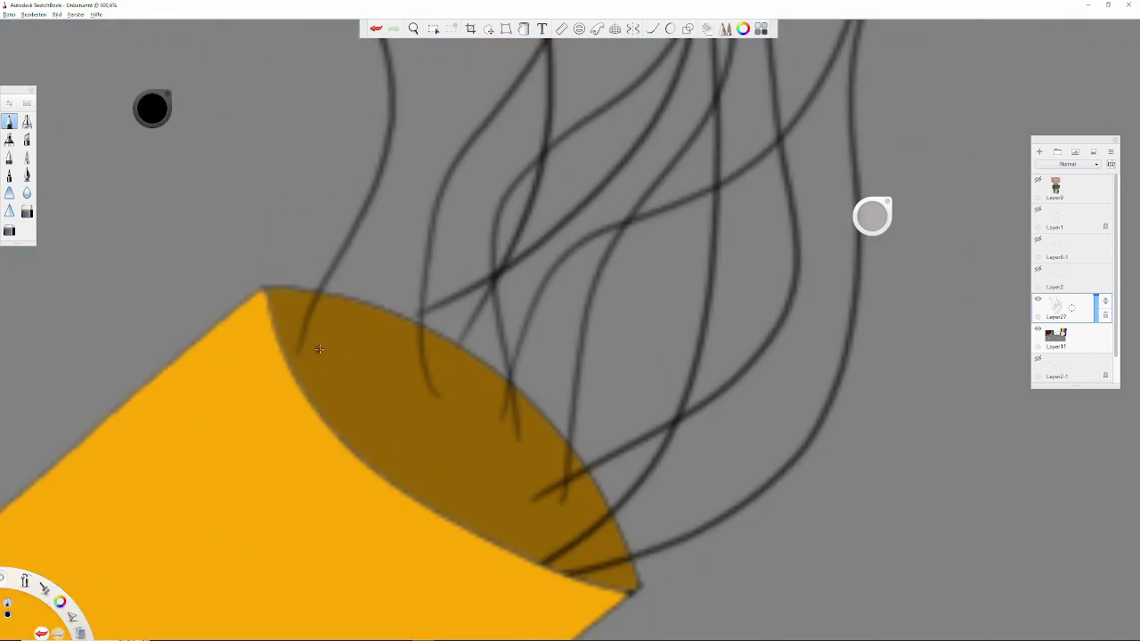
drag(299, 341, 285, 396)
key(e)
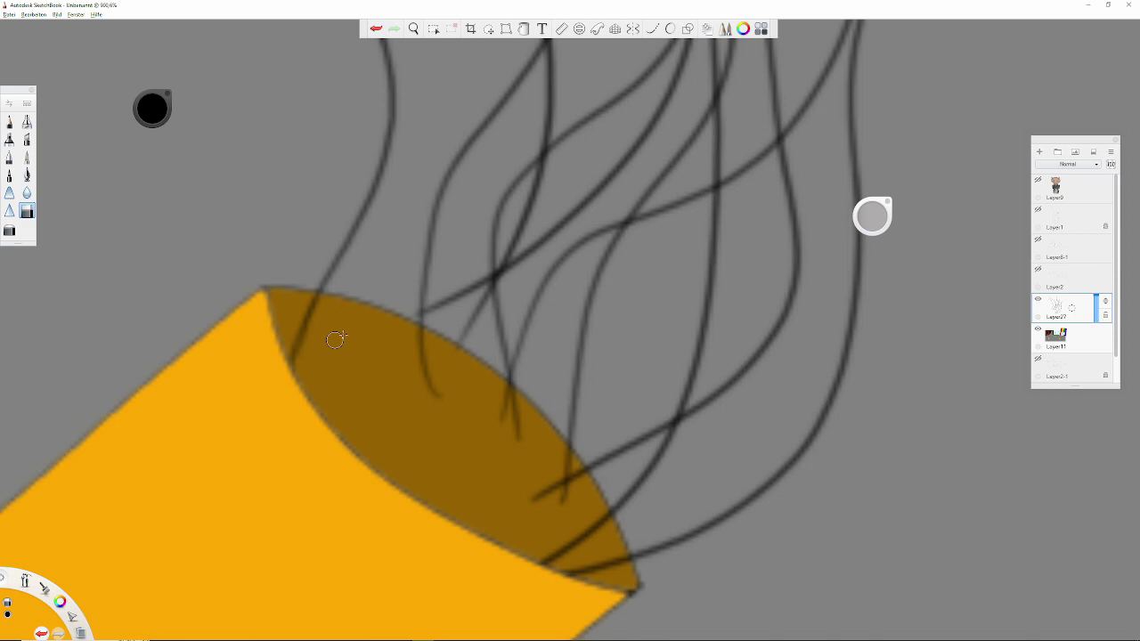
scroll(335, 339, down, 4)
key(l)
key(e)
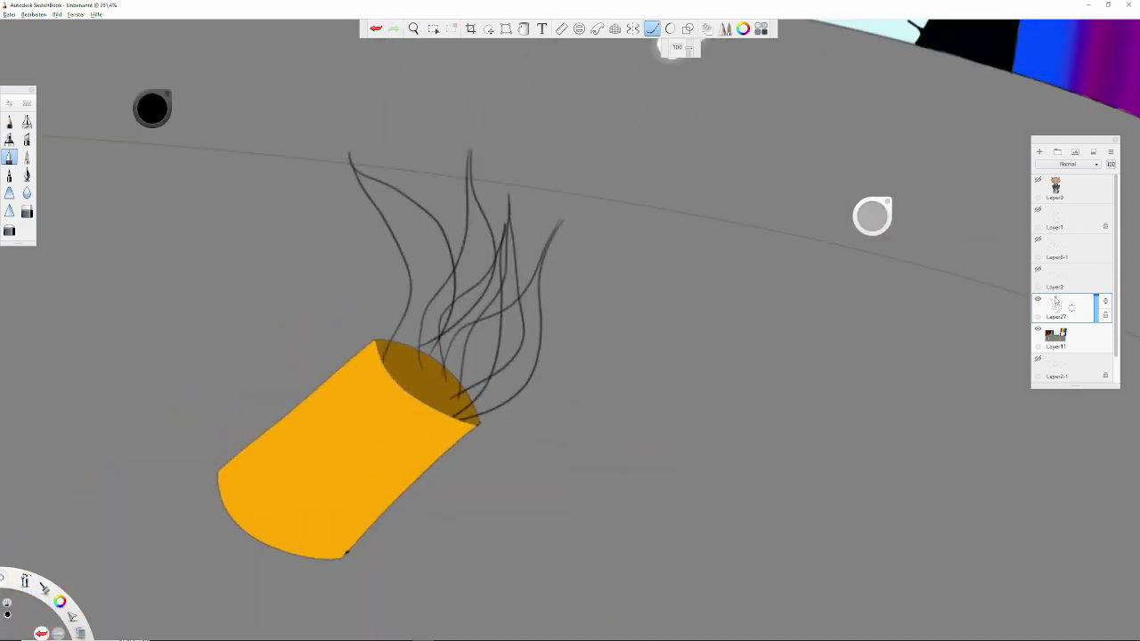
- On a new flame layer, draw flame strokes and erase a stray part of one
key(ctrl+l)
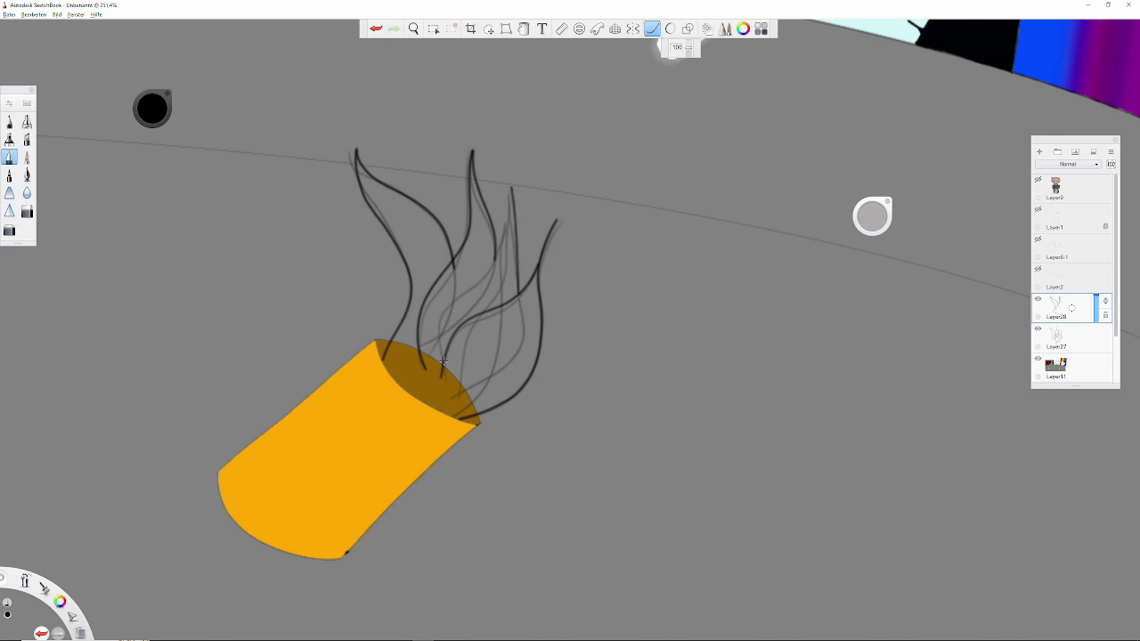
key(ctrl+z)
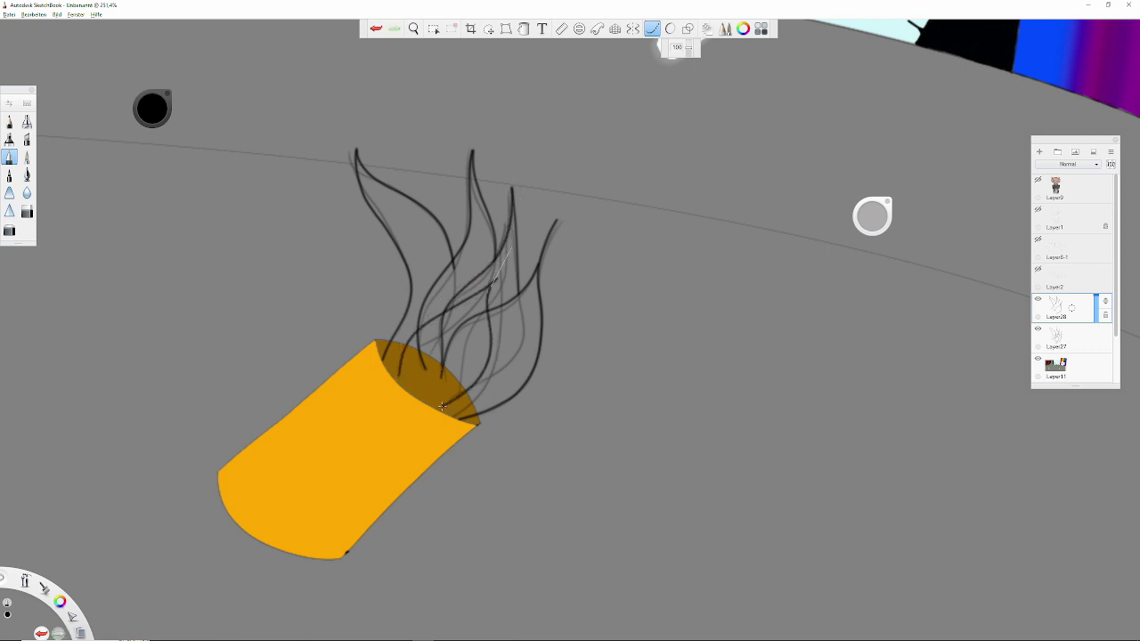
scroll(454, 356, up, 3)
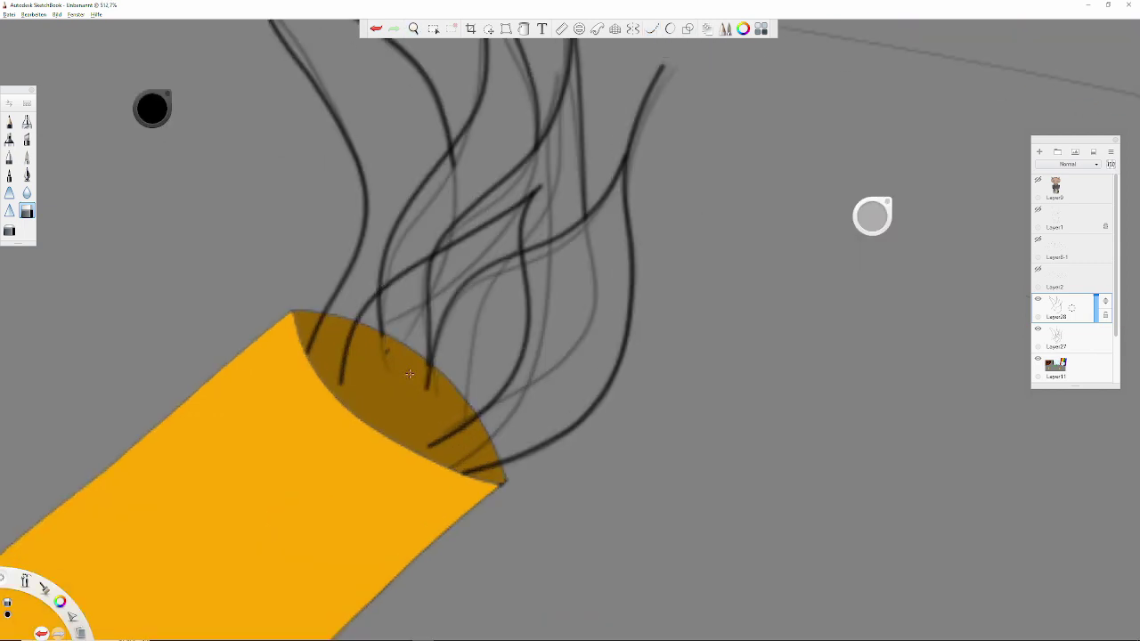
drag(434, 371, 431, 386)
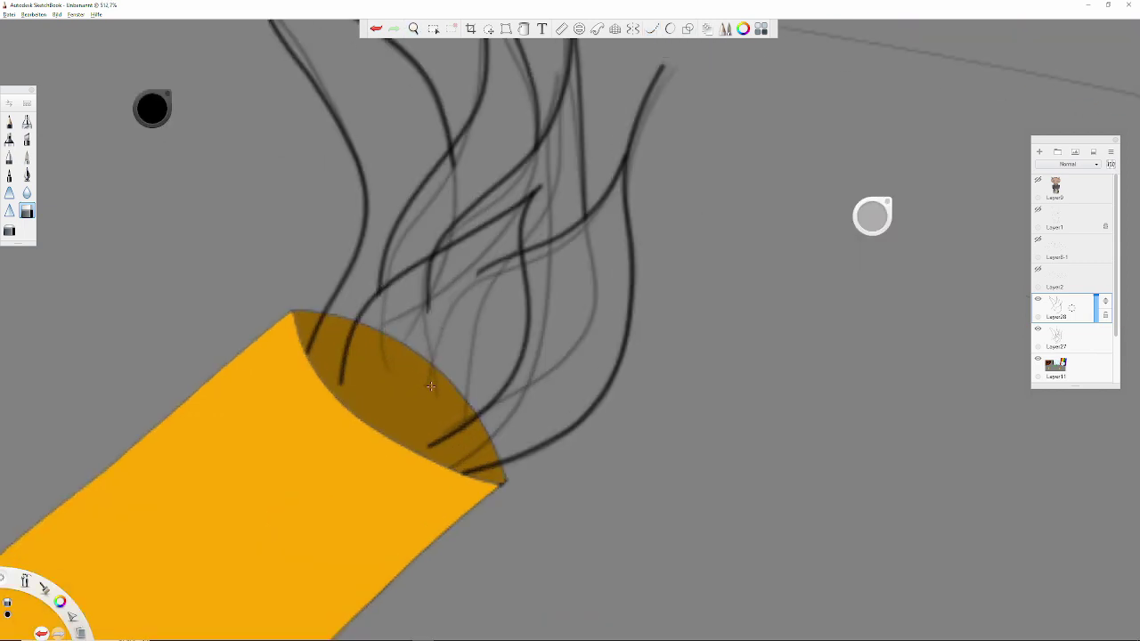
scroll(469, 272, down, 5)
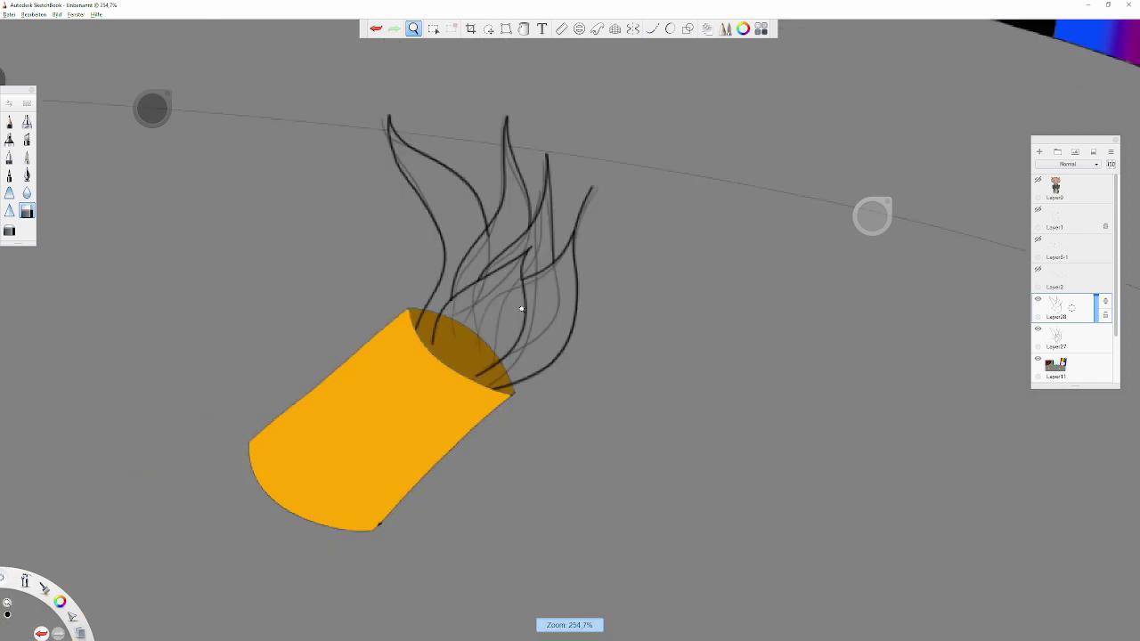
scroll(423, 321, up, 7)
scroll(423, 307, down, 3)
scroll(461, 315, down, 3)
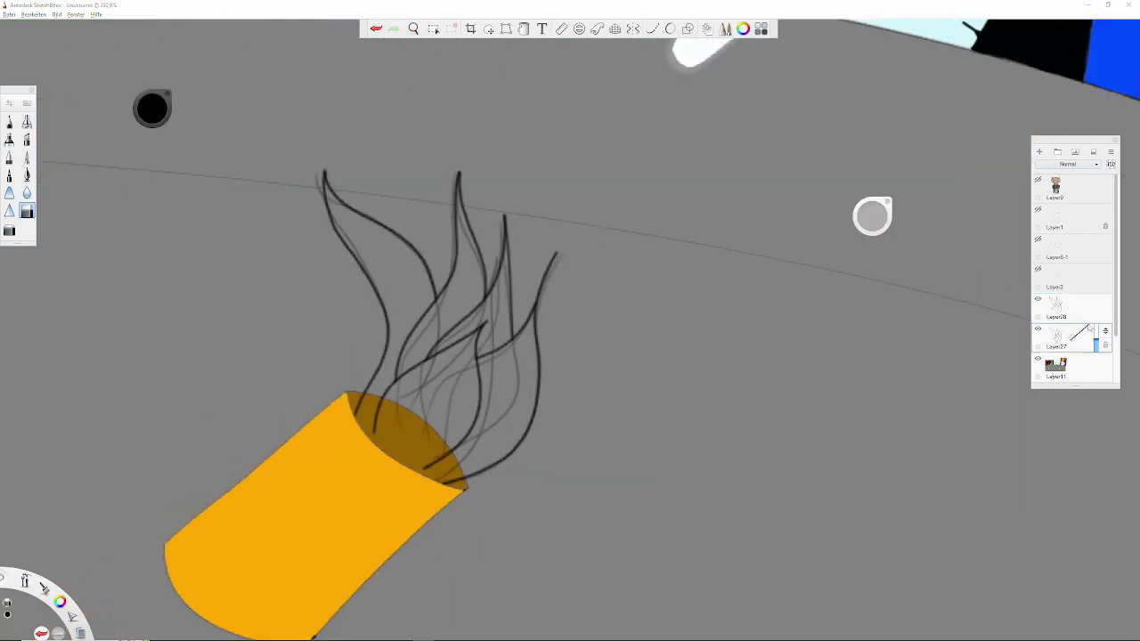
scroll(528, 447, down, 2)
scroll(518, 294, up, 4)
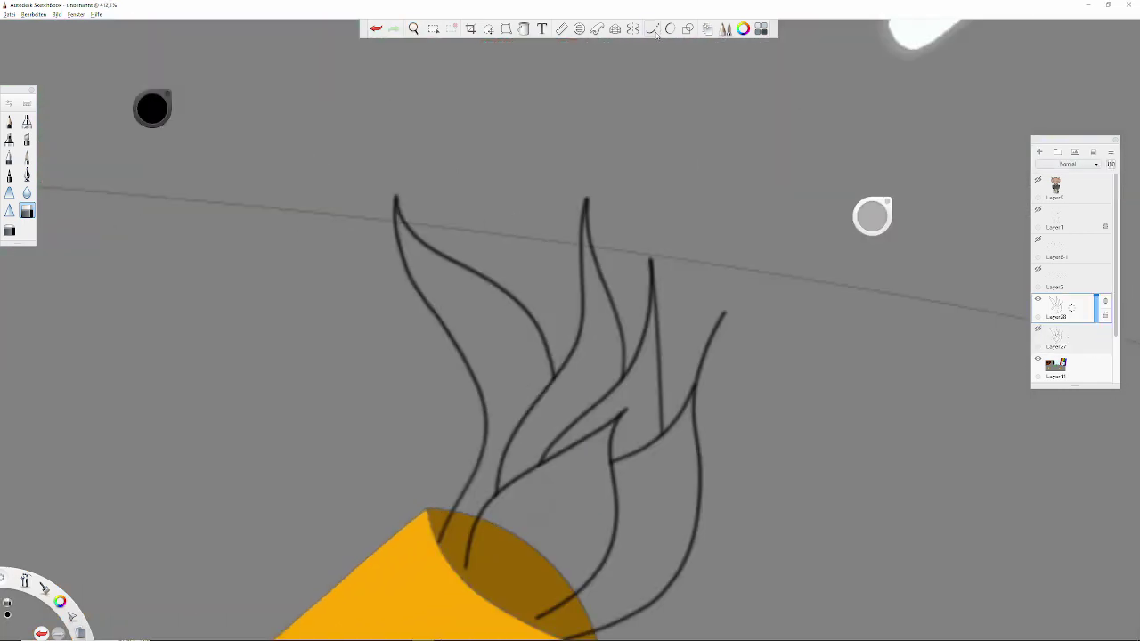
- Draw more flame curves above the tilted can, including a long curve down to the rim
drag(515, 296, 532, 224)
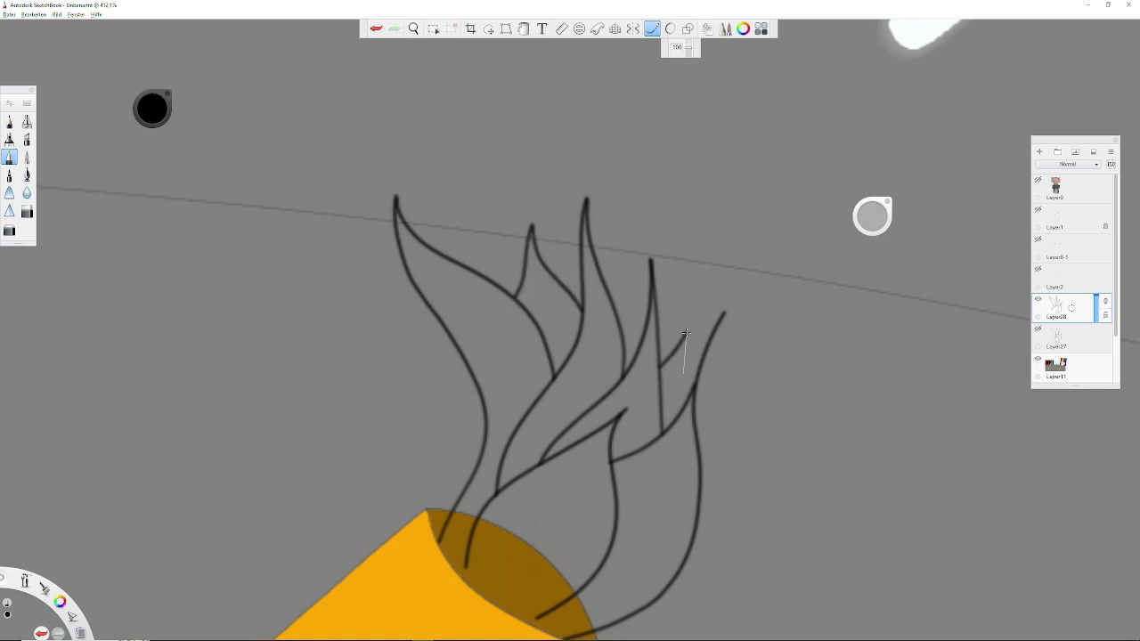
scroll(641, 482, down, 1)
scroll(672, 446, down, 3)
scroll(632, 297, up, 5)
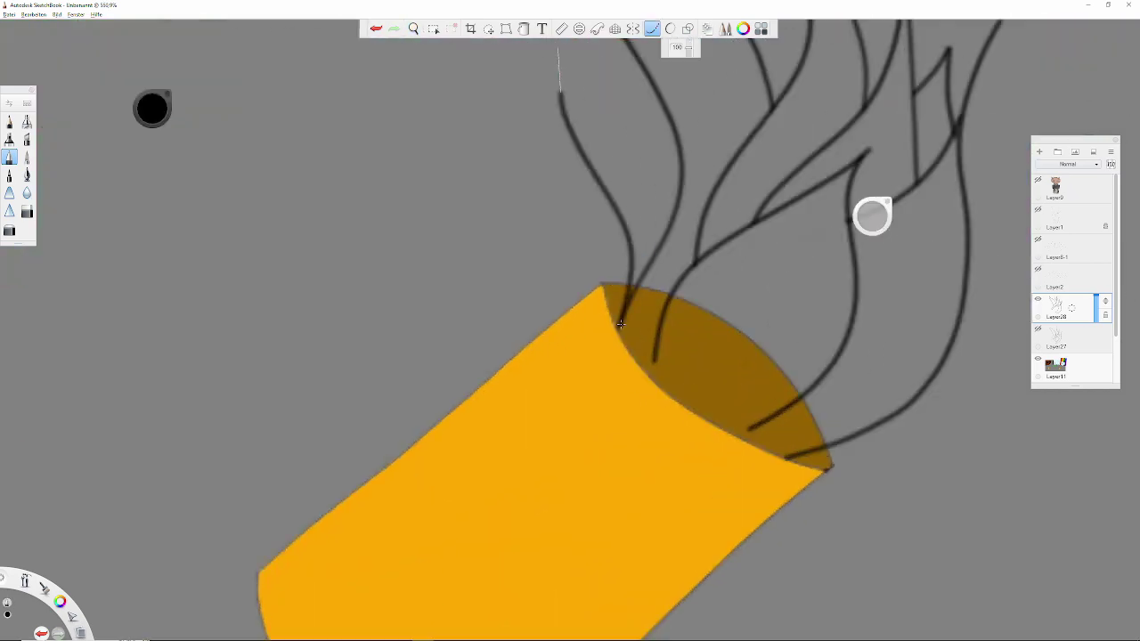
drag(561, 68, 660, 241)
key(ctrl+z)
drag(561, 68, 660, 240)
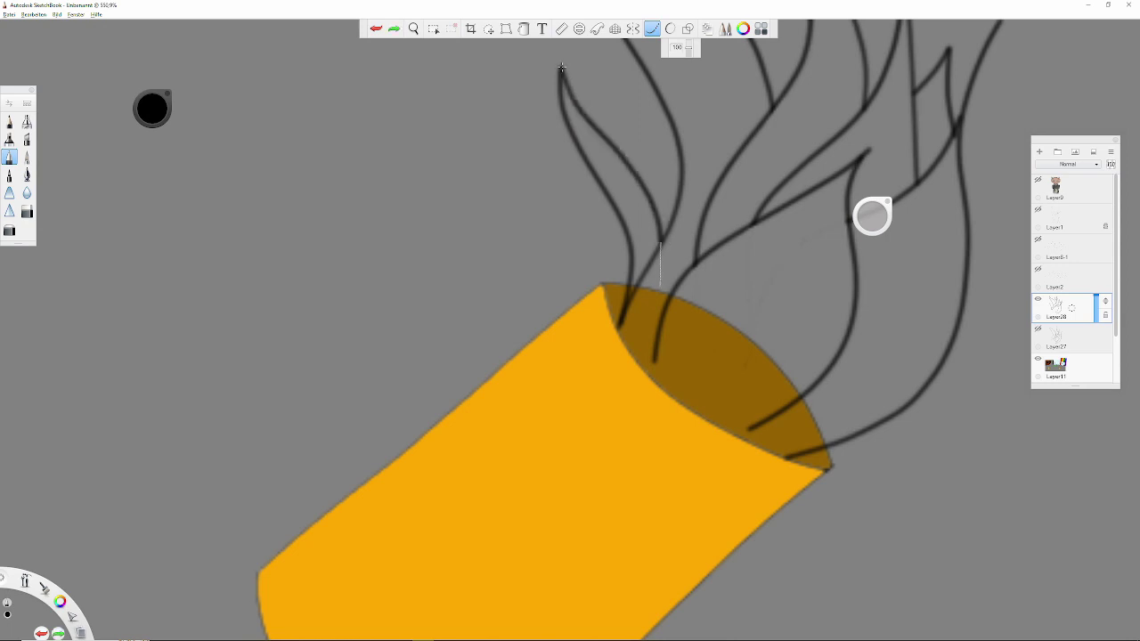
scroll(590, 380, down, 5)
drag(590, 379, 254, 455)
scroll(255, 455, up, 3)
- Hide the tilted can's flames, show Layer27, and pencil a leaf-shaped flame onto its sketch
click(1038, 299)
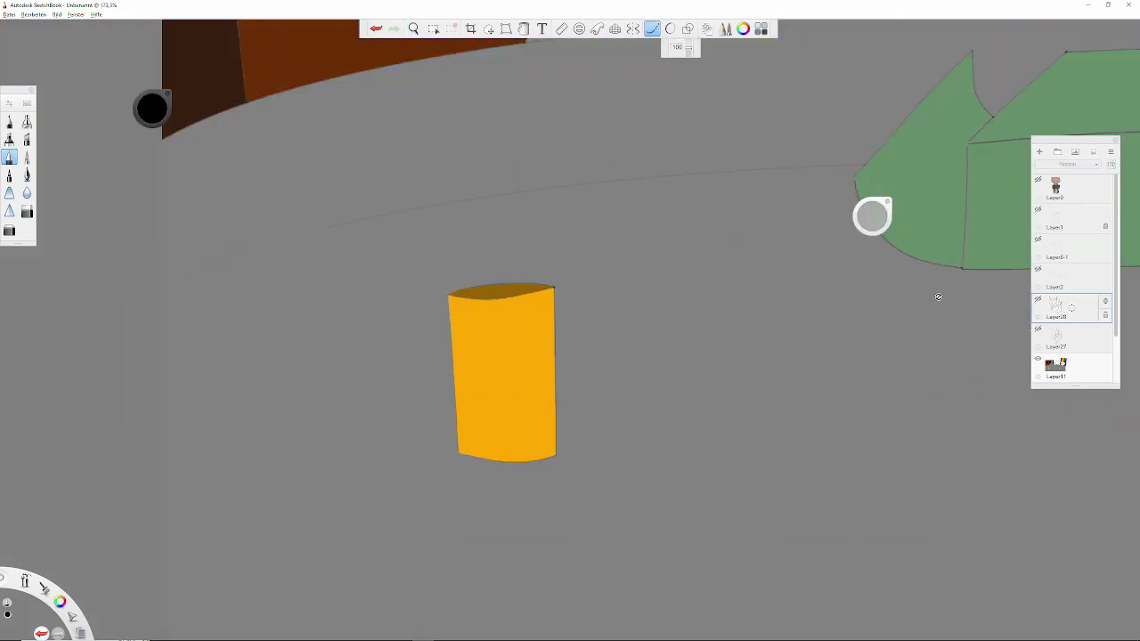
click(1037, 329)
click(651, 28)
click(9, 121)
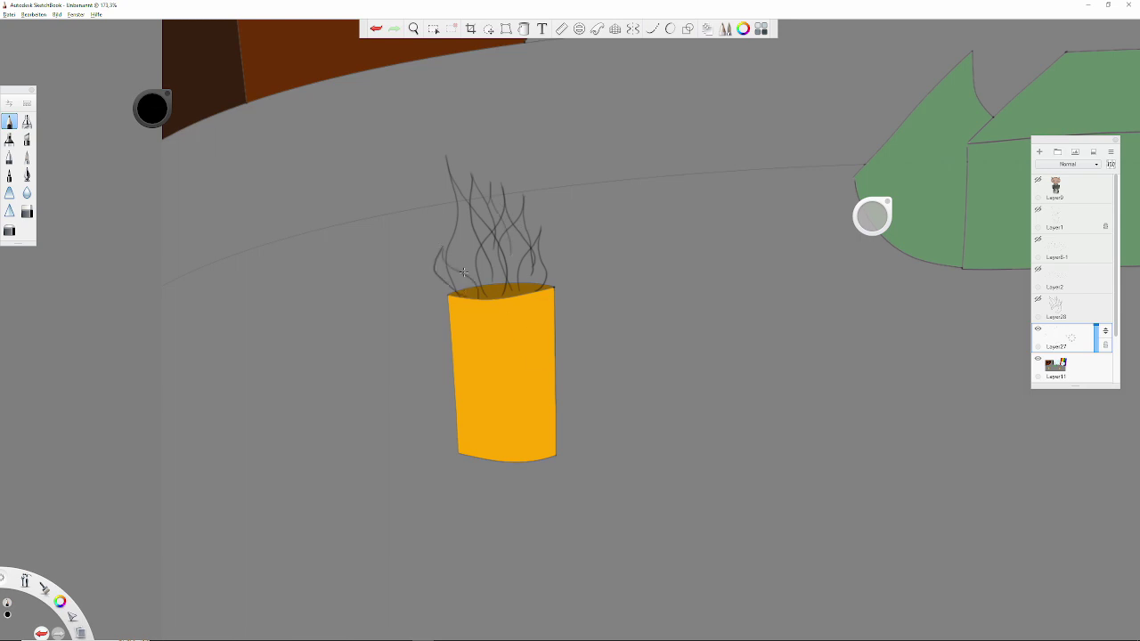
scroll(519, 389, up, 5)
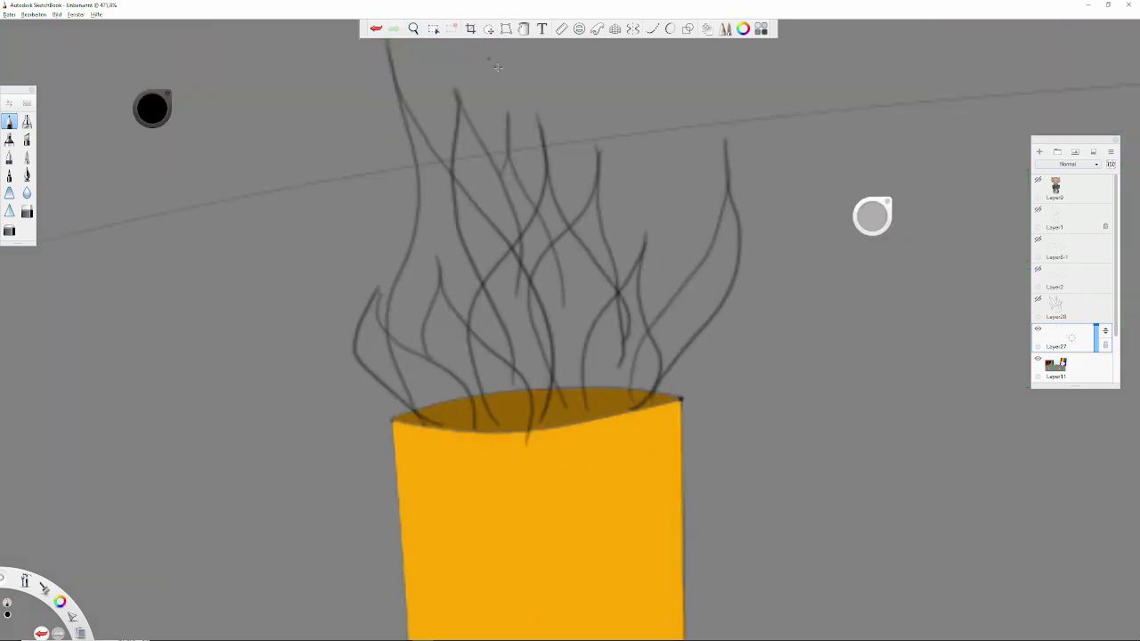
mouse_move(645, 198)
mouse_down()
mouse_move(650, 51)
mouse_move(648, 196)
mouse_up()
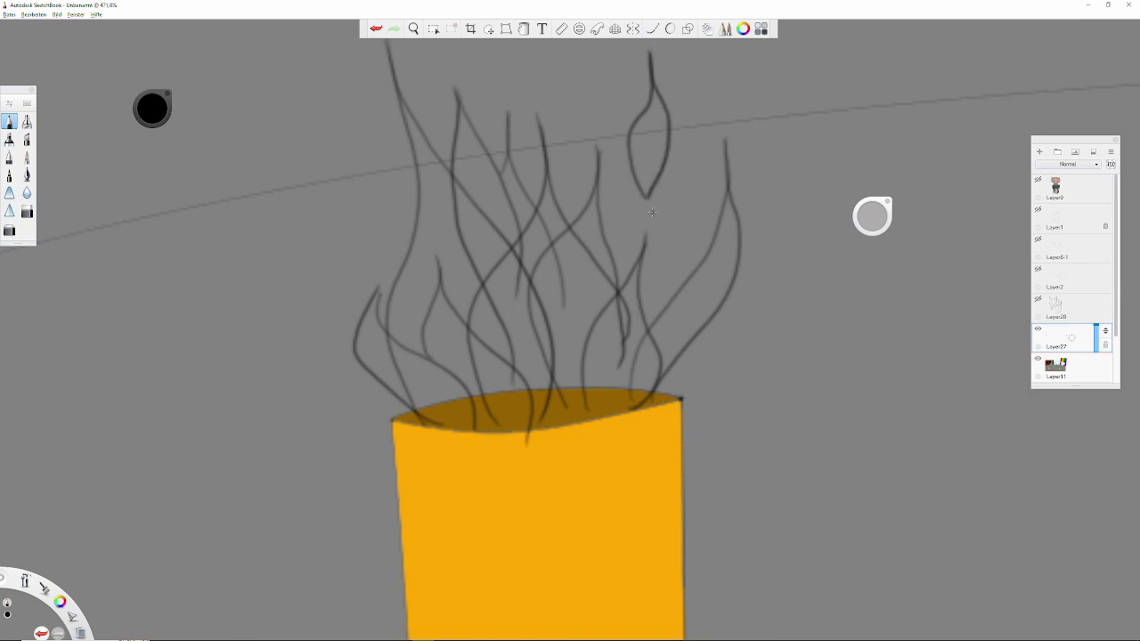
- Make Layer28 active and choose the inking pencil
click(1065, 307)
click(9, 157)
scroll(483, 385, down, 2)
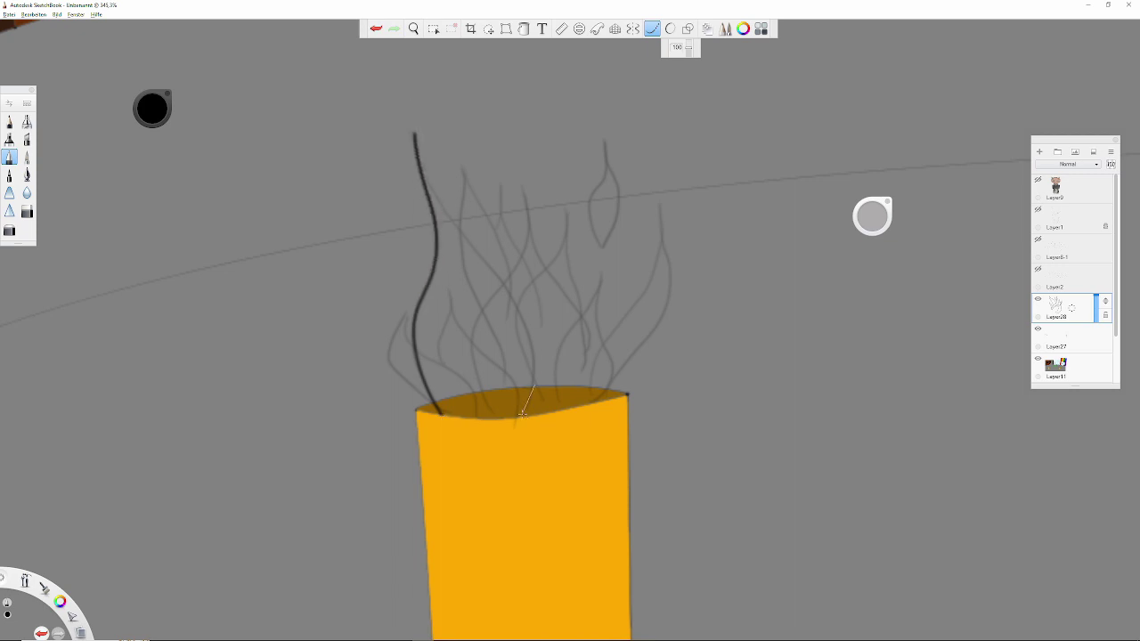
- Ink a tall flame line and two right-side flame curves rising from the can rim
drag(523, 414, 419, 140)
key(ctrl+z)
drag(523, 414, 415, 136)
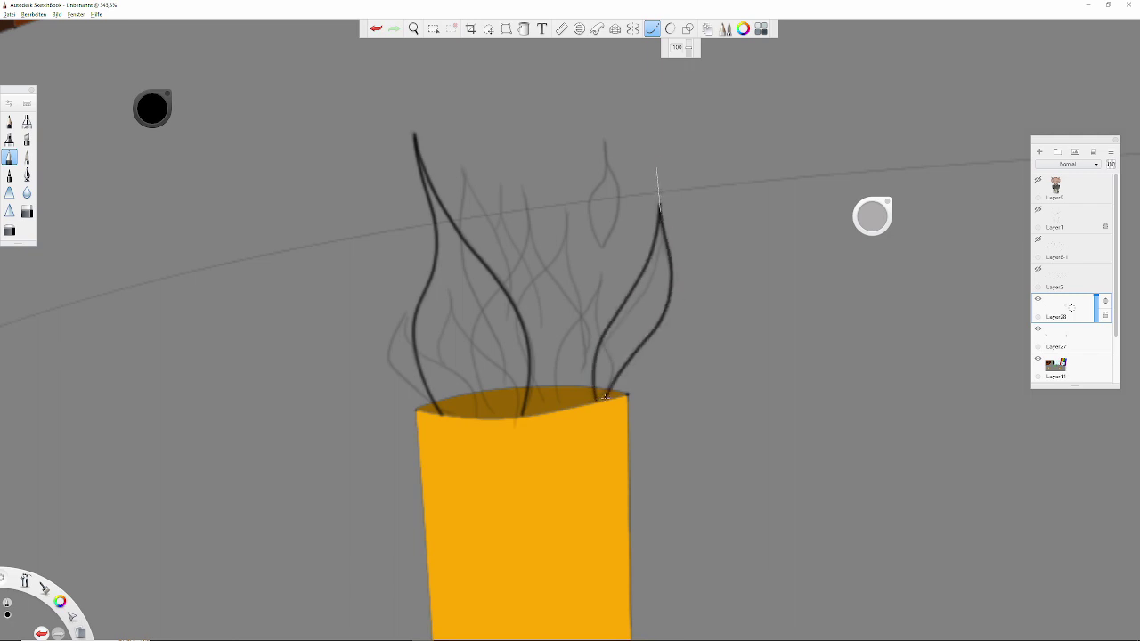
drag(564, 404, 616, 230)
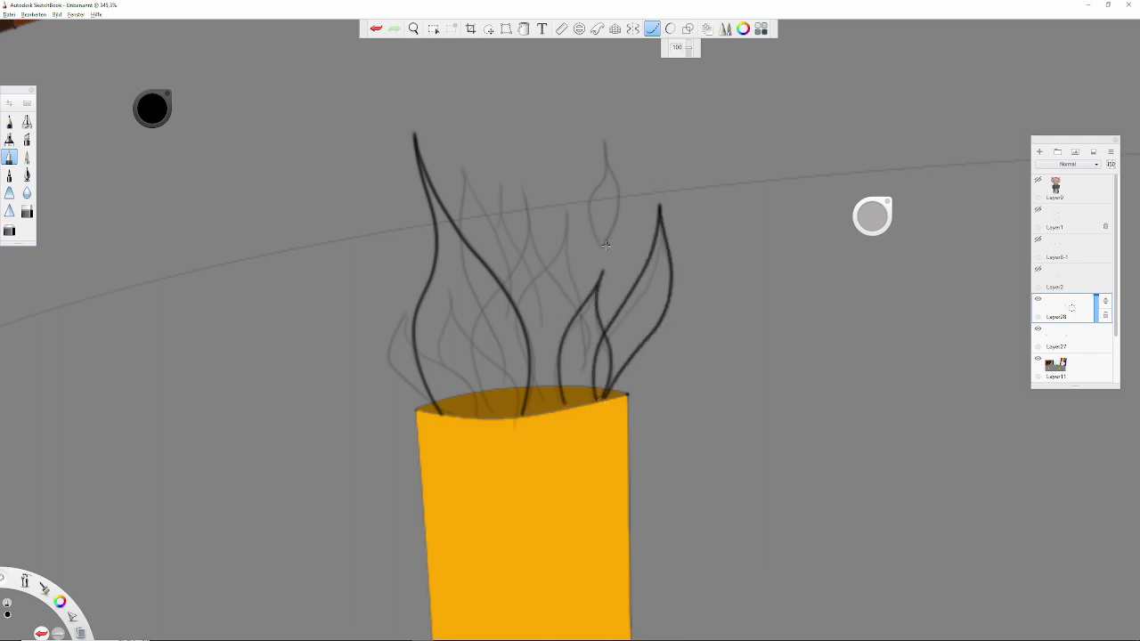
drag(579, 379, 564, 198)
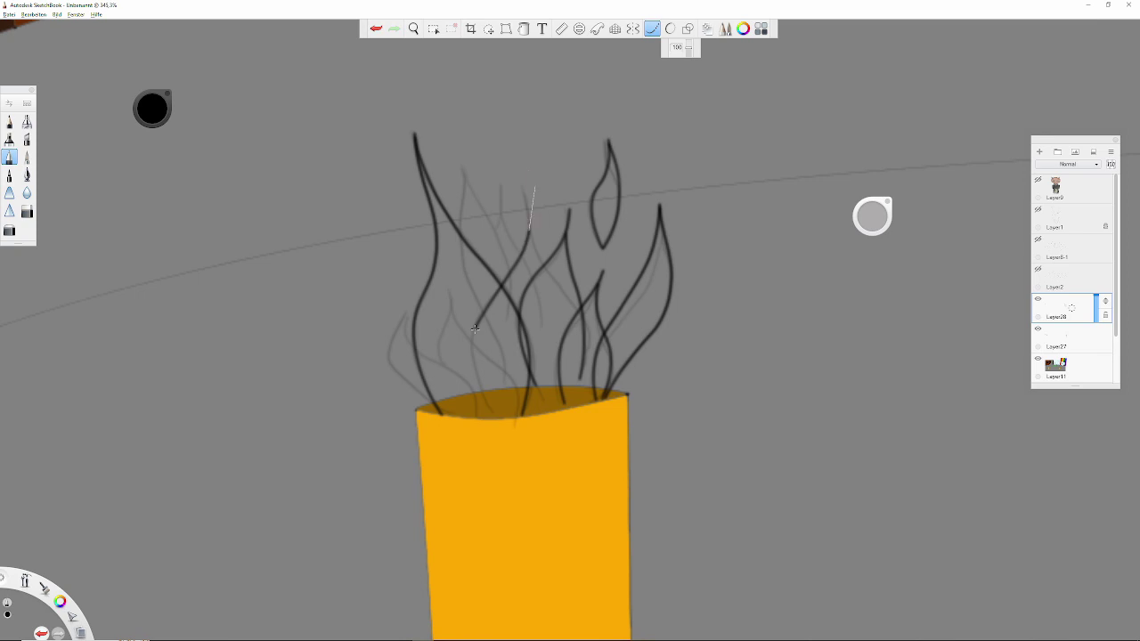
- Ink the middle flame curves, redoing the misplaced stroke
drag(564, 291, 566, 293)
key(ctrl+z)
drag(463, 162, 475, 294)
drag(484, 189, 507, 327)
drag(464, 163, 453, 116)
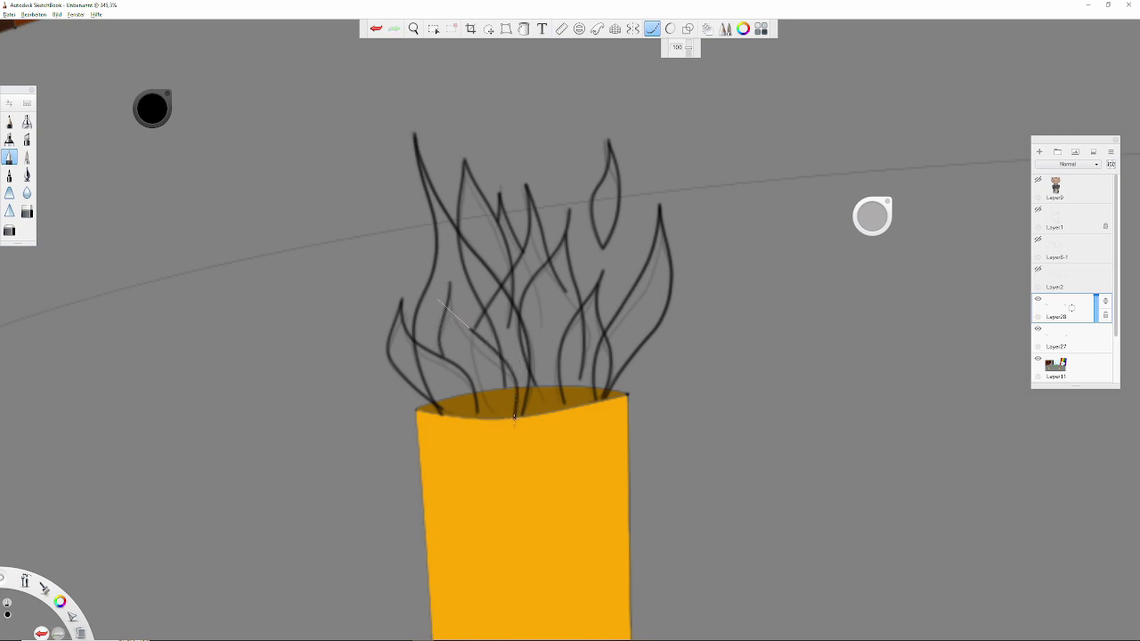
- Erase an overlapping section of a flame line, then zoom in on the flame bases
key(e)
scroll(504, 326, up, 3)
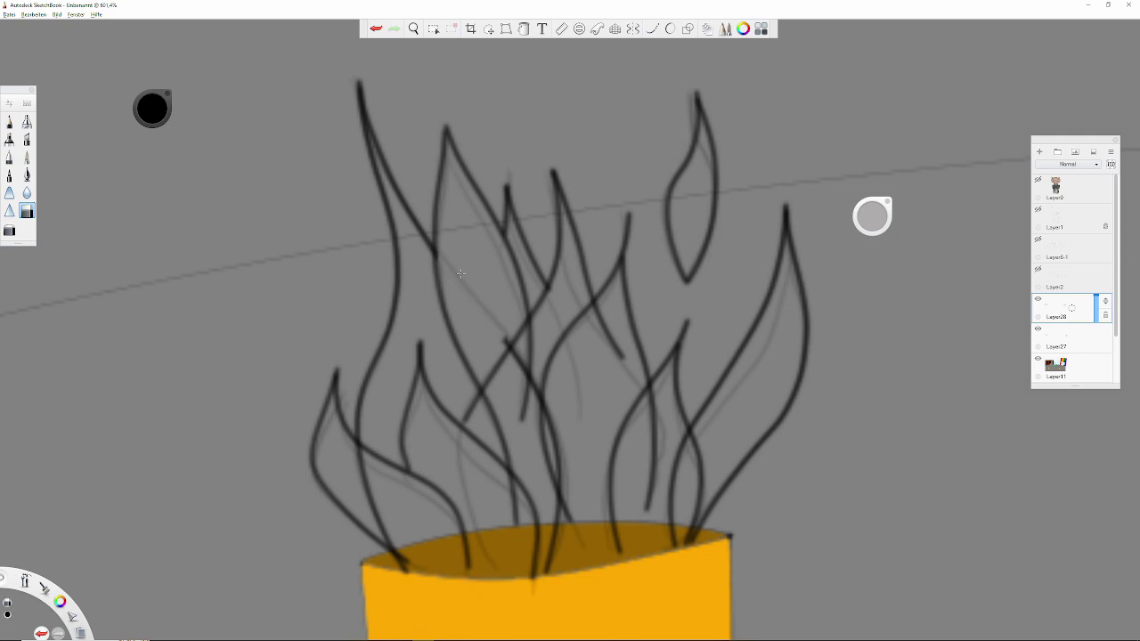
drag(513, 314, 512, 350)
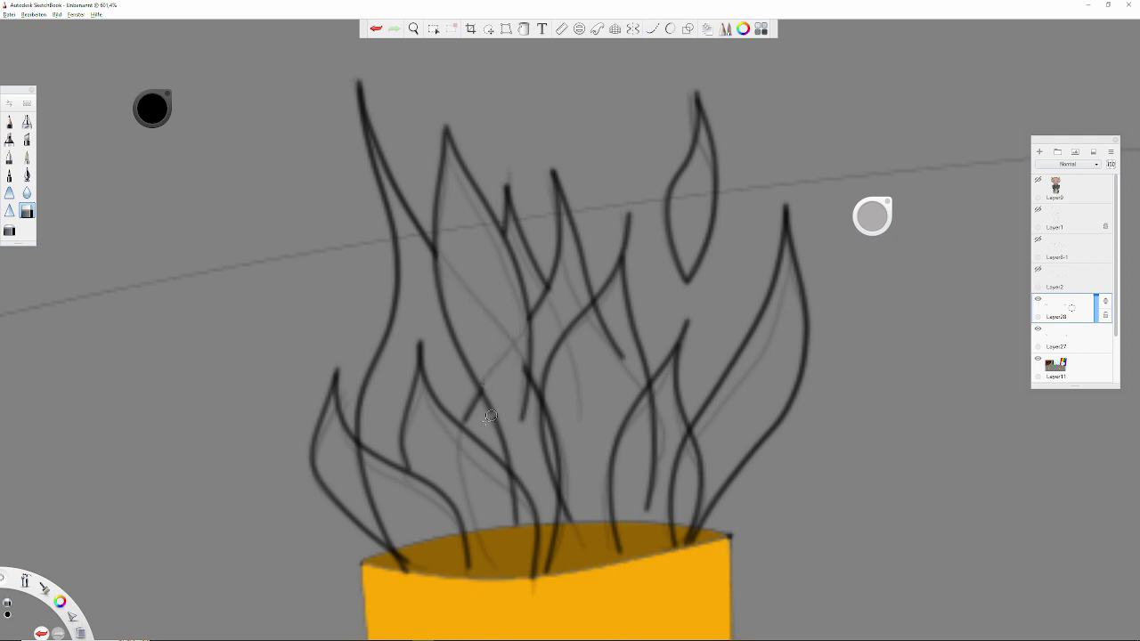
drag(475, 395, 520, 402)
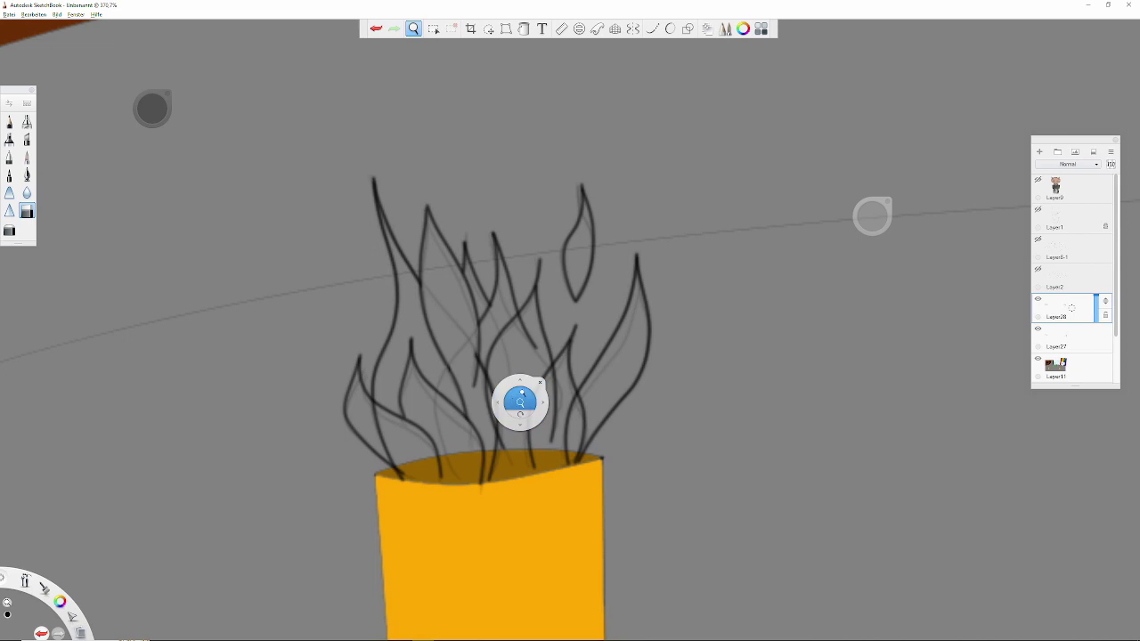
scroll(520, 403, up, 5)
drag(408, 287, 419, 374)
drag(418, 312, 416, 218)
mouse_move(450, 410)
mouse_down()
mouse_move(454, 358)
mouse_move(465, 490)
mouse_up()
- Pan and zoom to check the inked flames against the can and the street scene
mouse_move(499, 295)
mouse_down()
mouse_move(521, 434)
mouse_move(516, 259)
mouse_up()
drag(515, 404, 512, 258)
drag(545, 428, 560, 303)
drag(540, 388, 544, 476)
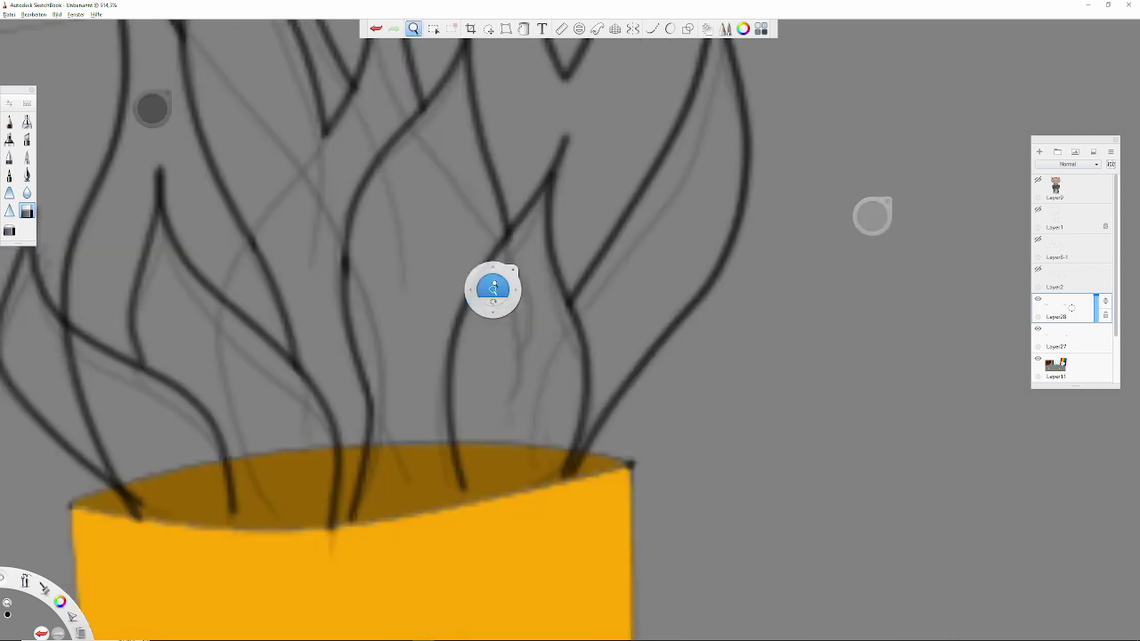
drag(491, 287, 961, 287)
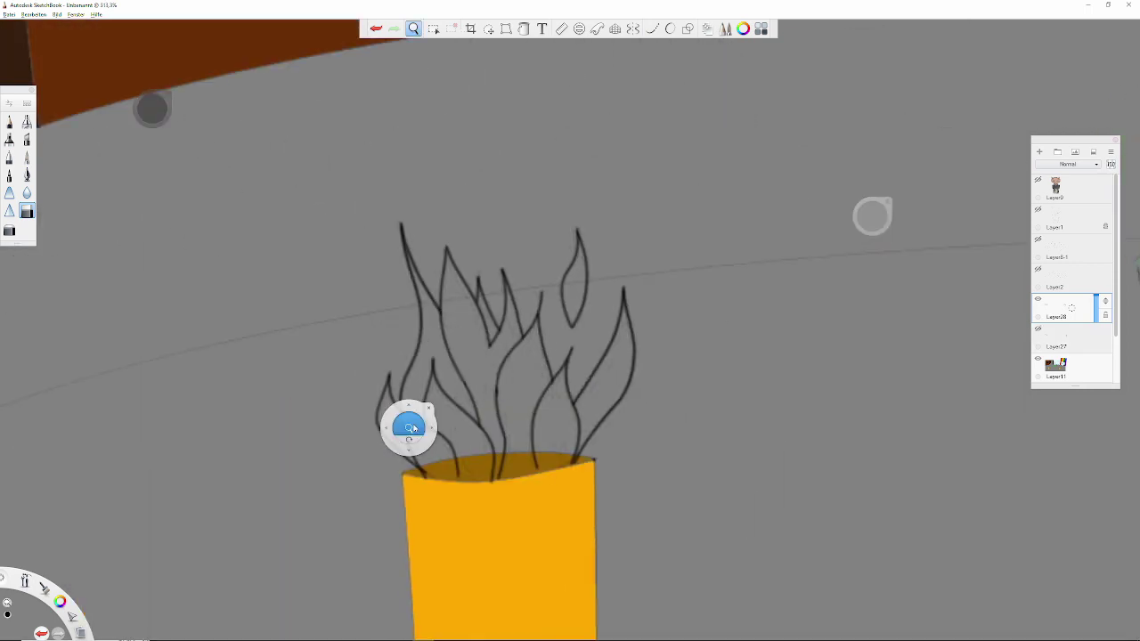
drag(407, 420, 408, 483)
mouse_move(433, 318)
mouse_down()
mouse_move(526, 298)
mouse_move(407, 420)
mouse_up()
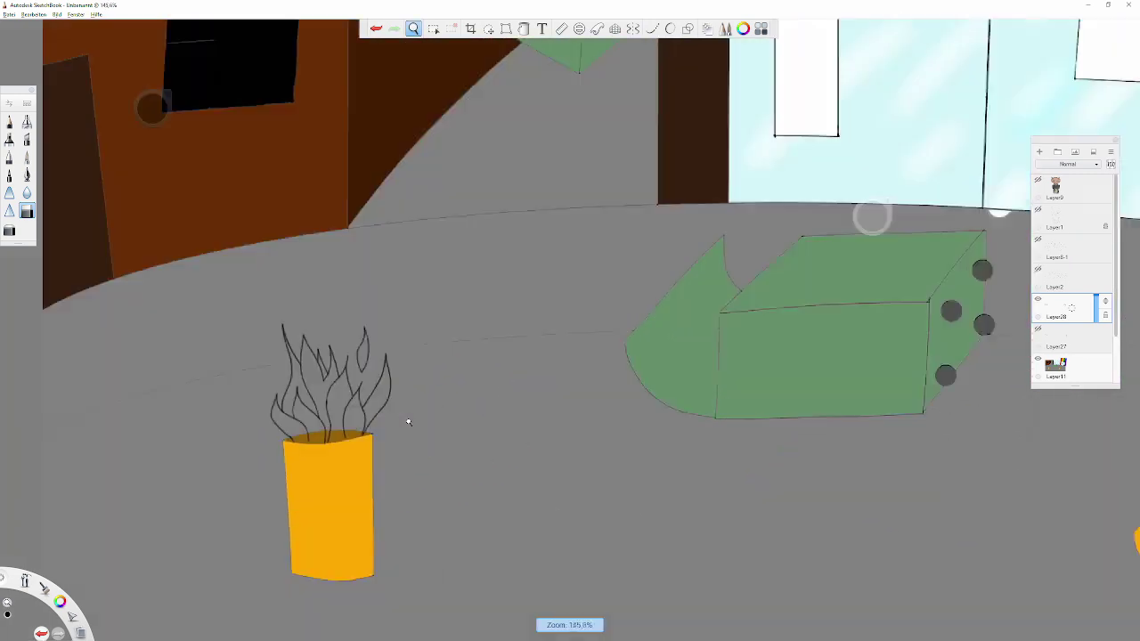
mouse_move(341, 466)
mouse_down()
mouse_move(312, 463)
mouse_move(380, 411)
mouse_up()
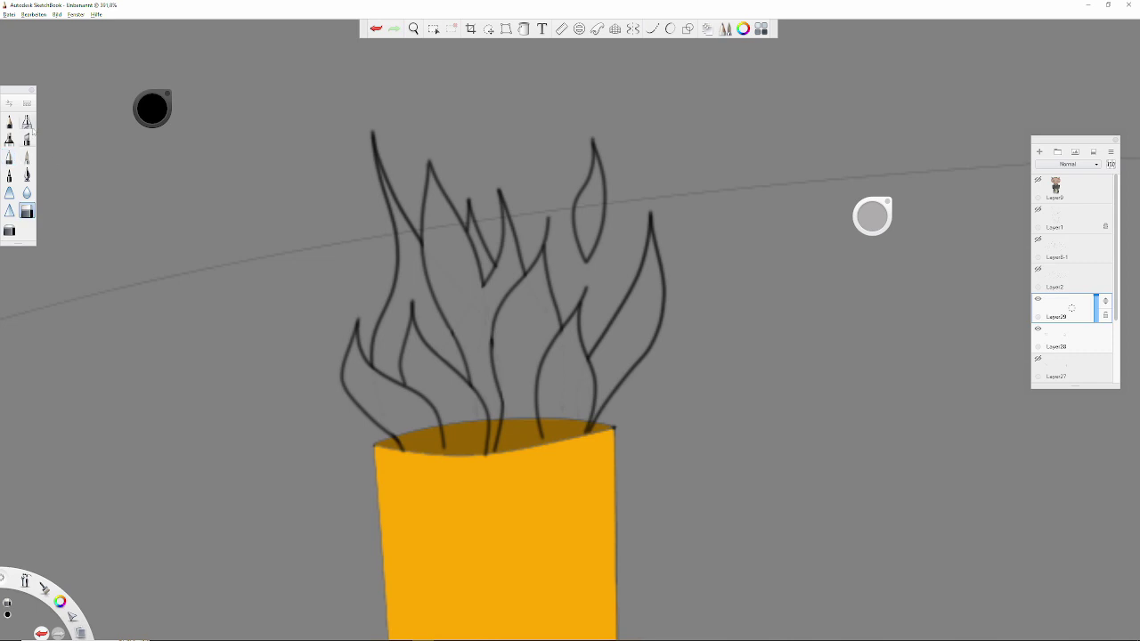
- Try airbrushing red, orange and yellow fire over the flames, then undo it all
mouse_move(417, 447)
mouse_down()
mouse_move(468, 401)
mouse_move(534, 383)
mouse_move(397, 432)
mouse_move(370, 428)
mouse_move(472, 339)
mouse_move(579, 348)
mouse_move(624, 383)
mouse_up()
click(178, 96)
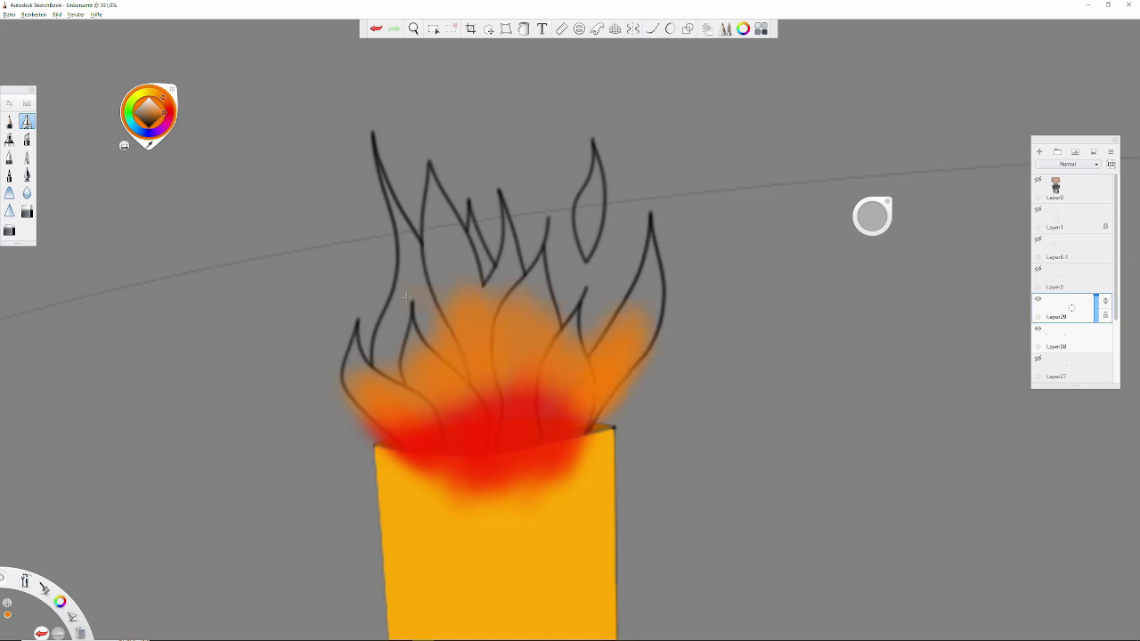
click(140, 93)
mouse_move(367, 360)
mouse_down()
mouse_move(343, 379)
mouse_move(401, 258)
mouse_move(462, 314)
mouse_move(526, 179)
mouse_move(605, 329)
mouse_move(660, 223)
mouse_up()
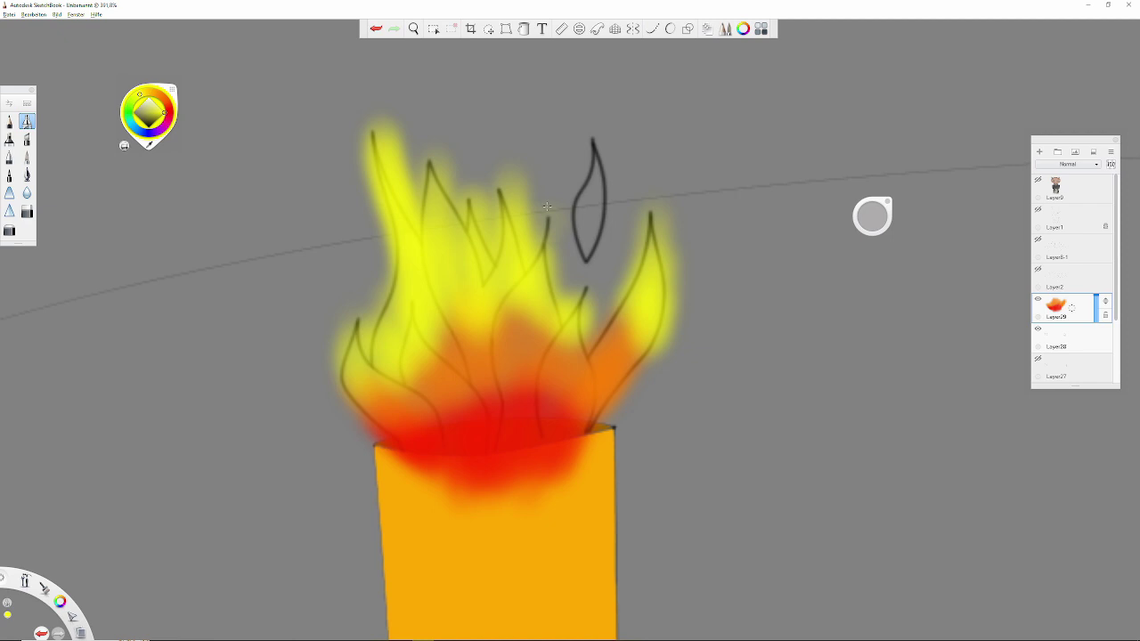
key(ctrl+z)
key(ctrl+z)
key(ctrl+z)
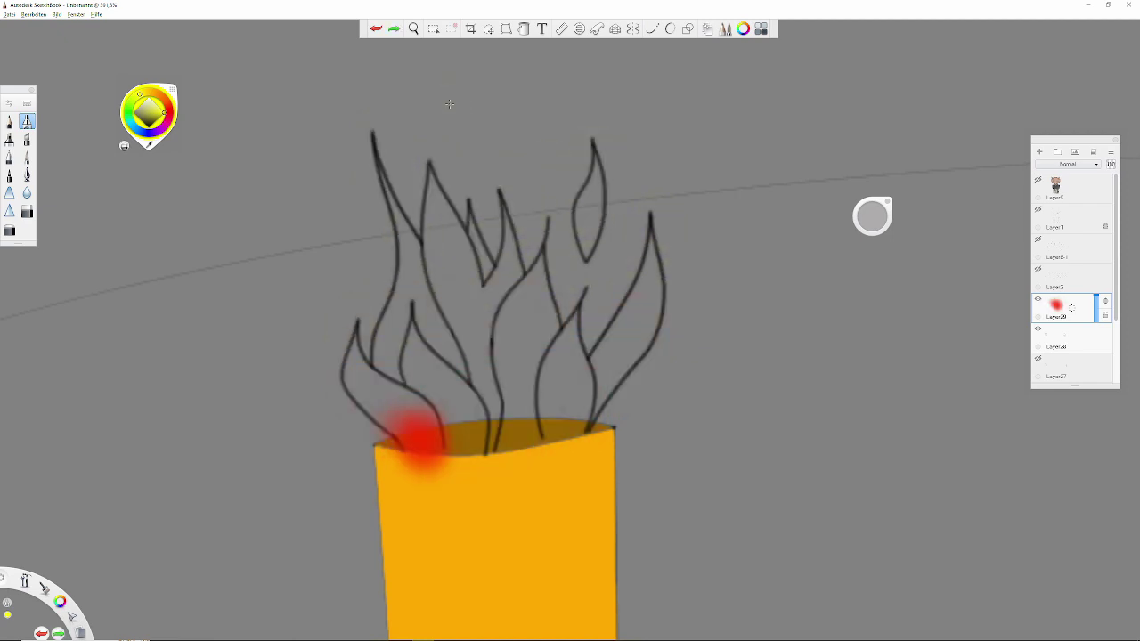
key(ctrl+z)
- Draw a dark steady line along the can's top rim on Layer28, then select two lower-left flames
click(1060, 338)
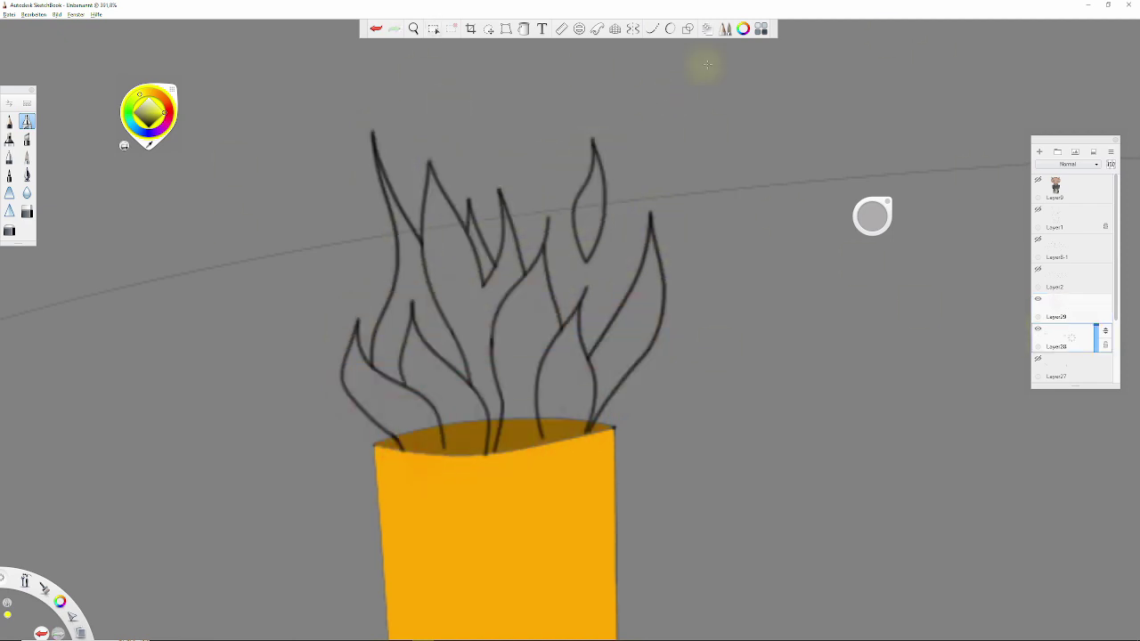
click(652, 29)
click(9, 157)
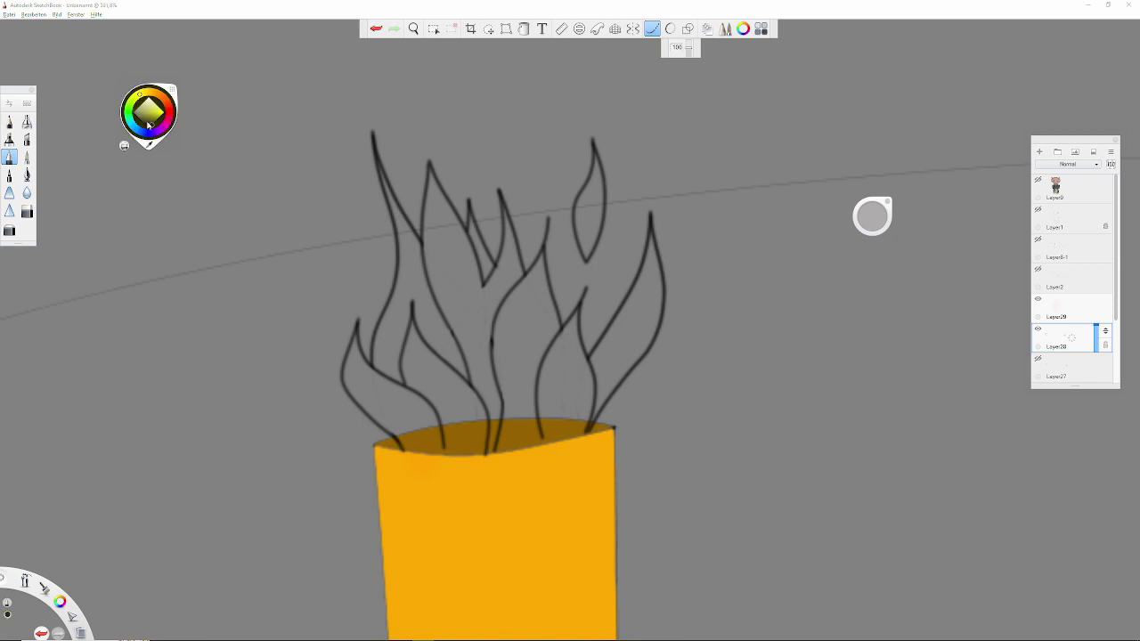
drag(404, 450, 403, 452)
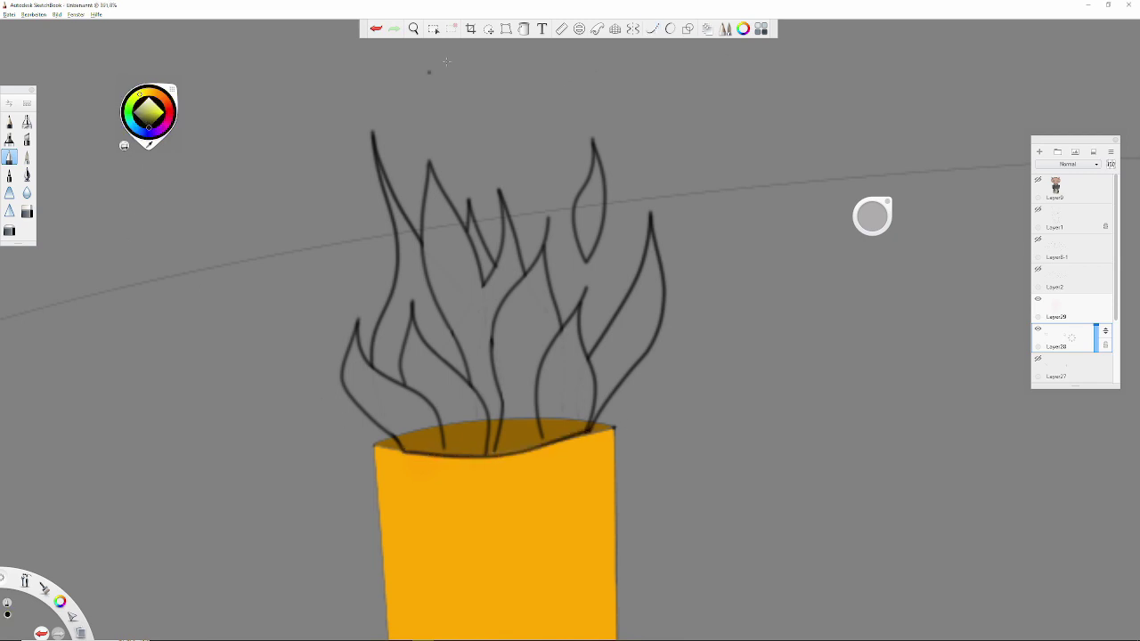
click(434, 28)
click(378, 392)
- Fill the two lower-left flames with soft red at the base, orange and yellow
key(ctrl+d)
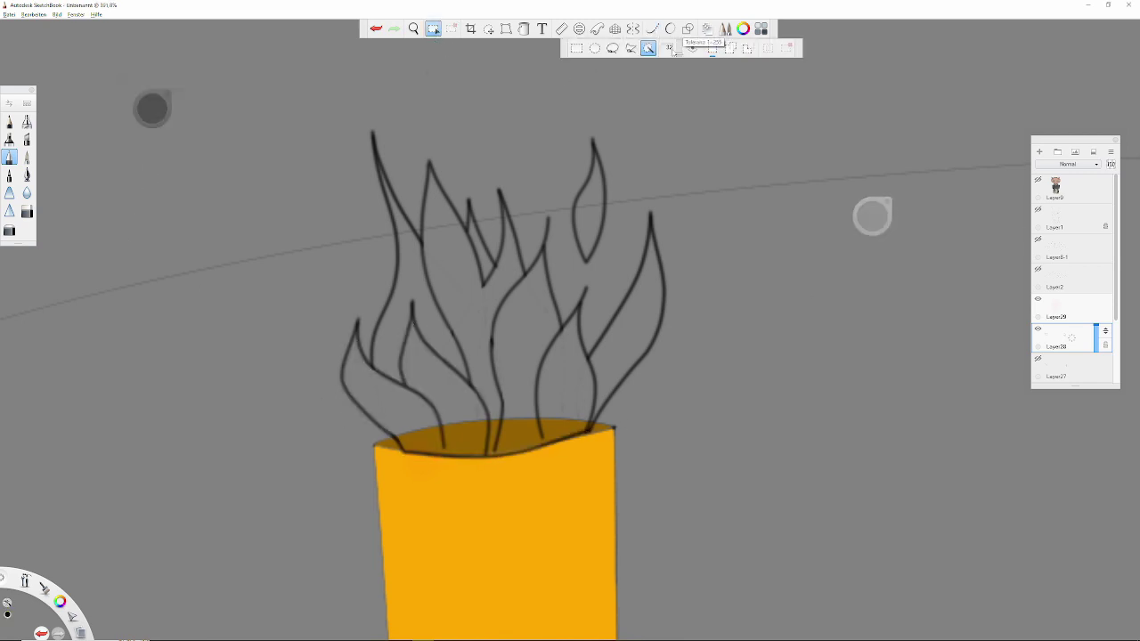
key(ctrl+z)
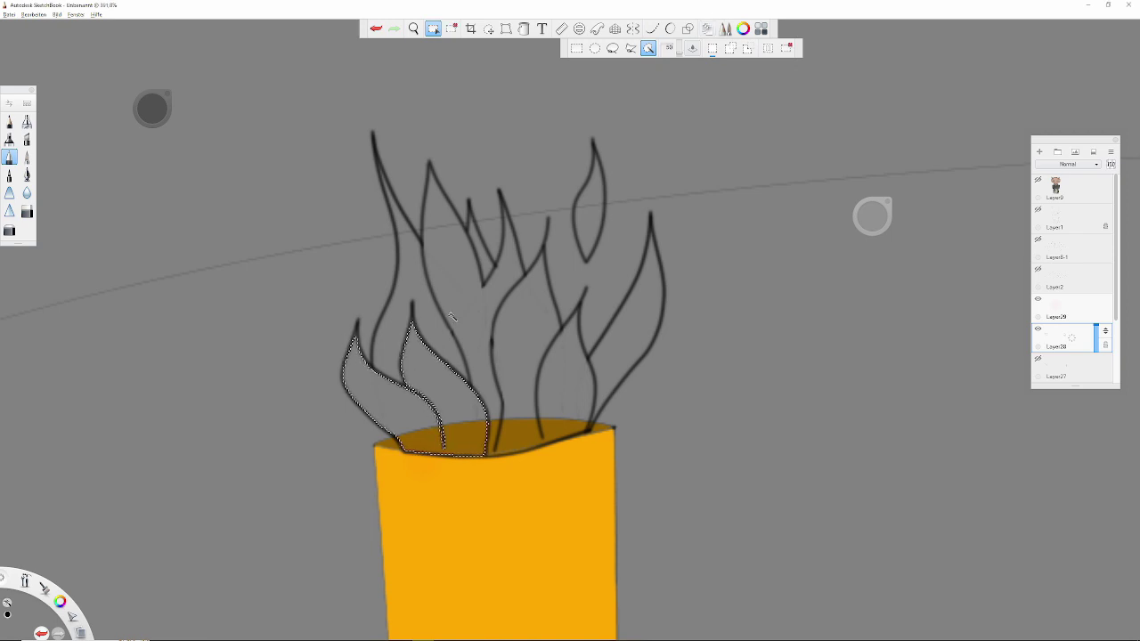
click(402, 413)
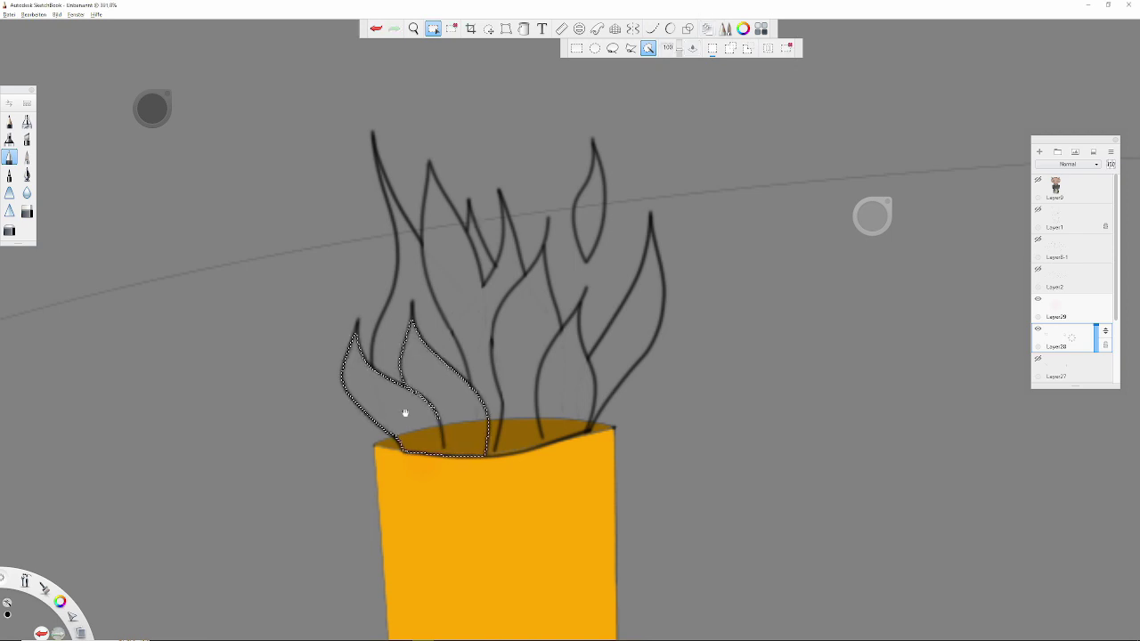
click(1055, 309)
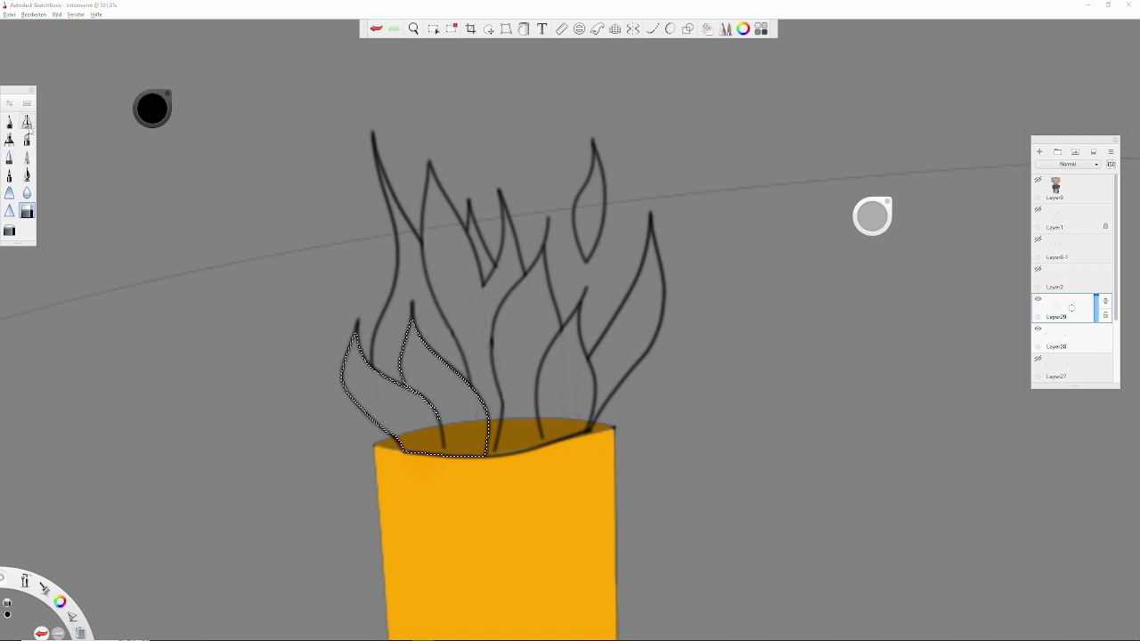
click(26, 122)
mouse_move(437, 428)
mouse_down()
mouse_move(387, 441)
mouse_move(436, 427)
mouse_up()
alt+click(401, 472)
mouse_move(365, 383)
mouse_down()
mouse_move(419, 374)
mouse_move(400, 436)
mouse_move(365, 366)
mouse_move(419, 343)
mouse_move(392, 427)
mouse_up()
click(140, 93)
click(26, 192)
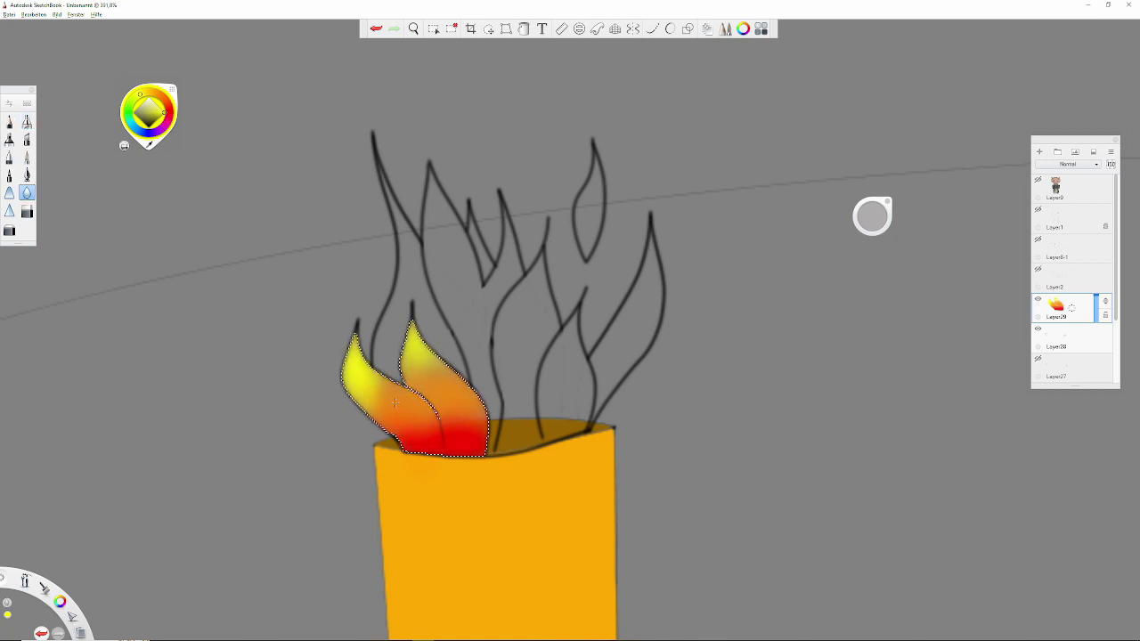
- Colour the middle flames red at the base, orange above and yellow tips, then blend
click(433, 28)
click(1065, 339)
click(535, 374)
click(1069, 307)
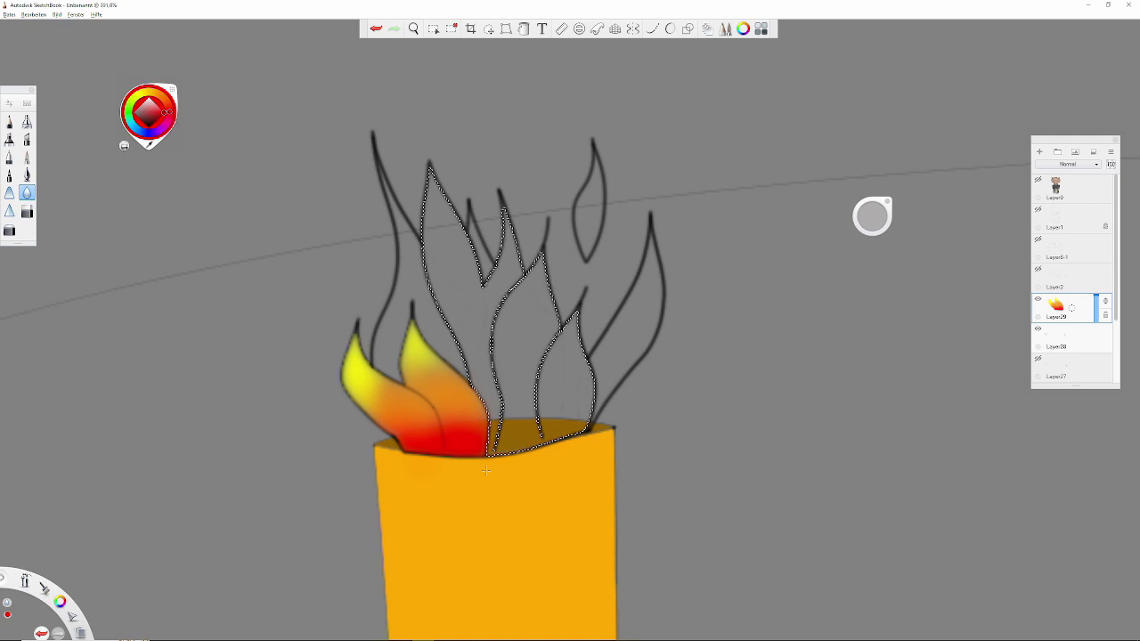
mouse_move(535, 428)
mouse_down()
mouse_move(499, 303)
mouse_move(570, 374)
mouse_up()
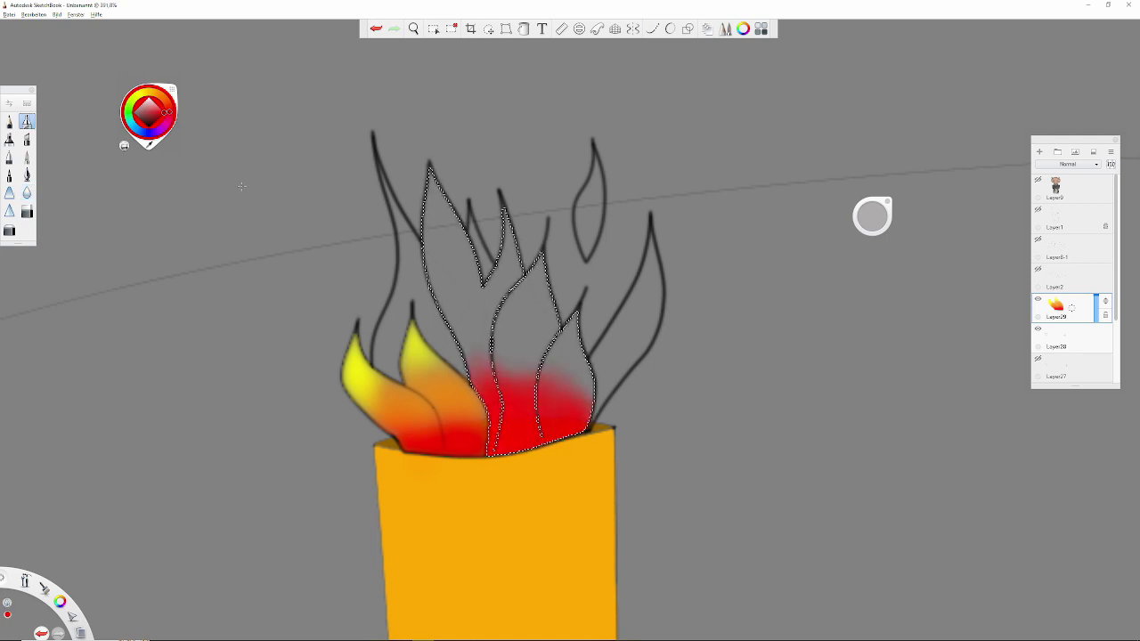
drag(472, 321, 464, 298)
mouse_move(544, 392)
mouse_down()
mouse_move(469, 315)
mouse_move(506, 222)
mouse_up()
mouse_move(463, 294)
mouse_down()
mouse_move(430, 178)
mouse_move(472, 267)
mouse_up()
mouse_move(552, 303)
mouse_down()
mouse_move(423, 178)
mouse_move(570, 357)
mouse_up()
click(27, 192)
drag(428, 196, 579, 375)
- Airbrush the tall left flame red, orange and yellow toward its top
click(1065, 339)
click(434, 28)
drag(381, 173, 468, 374)
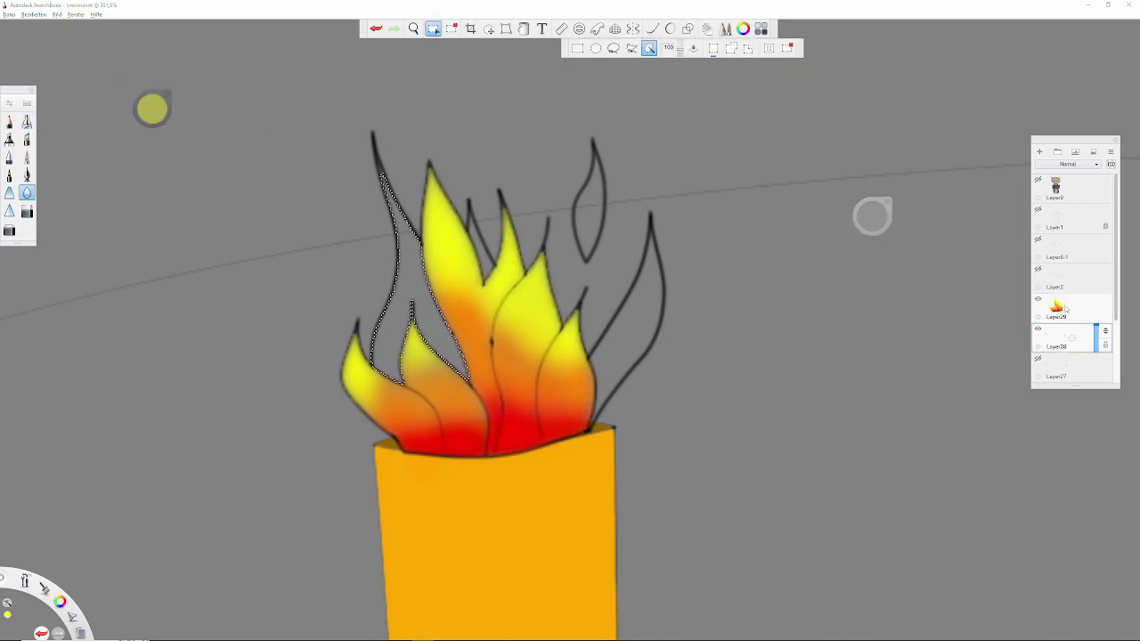
click(1064, 307)
click(27, 121)
click(167, 113)
mouse_move(392, 375)
mouse_down()
mouse_move(397, 250)
mouse_move(410, 374)
mouse_move(388, 297)
mouse_up()
alt+click(499, 339)
alt+click(445, 232)
drag(392, 178, 405, 298)
click(27, 193)
- Paint the small flame piece between the outlines yellow
click(434, 29)
drag(469, 215, 488, 278)
click(27, 121)
click(141, 111)
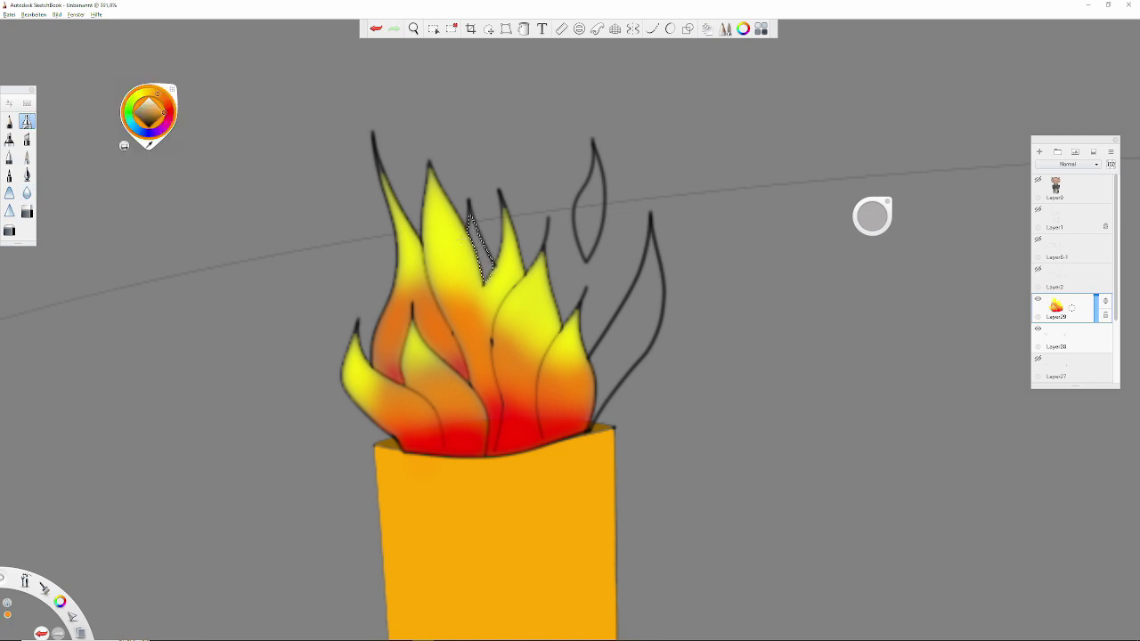
click(143, 92)
drag(469, 219, 488, 276)
click(27, 192)
- Colour the right flame orange with a yellow tip and blend the transition
click(1065, 337)
click(434, 29)
drag(650, 213, 592, 419)
click(165, 112)
click(26, 121)
click(141, 100)
drag(624, 383, 637, 303)
drag(601, 401, 645, 294)
click(142, 92)
drag(650, 241, 628, 356)
click(27, 192)
drag(655, 249, 614, 366)
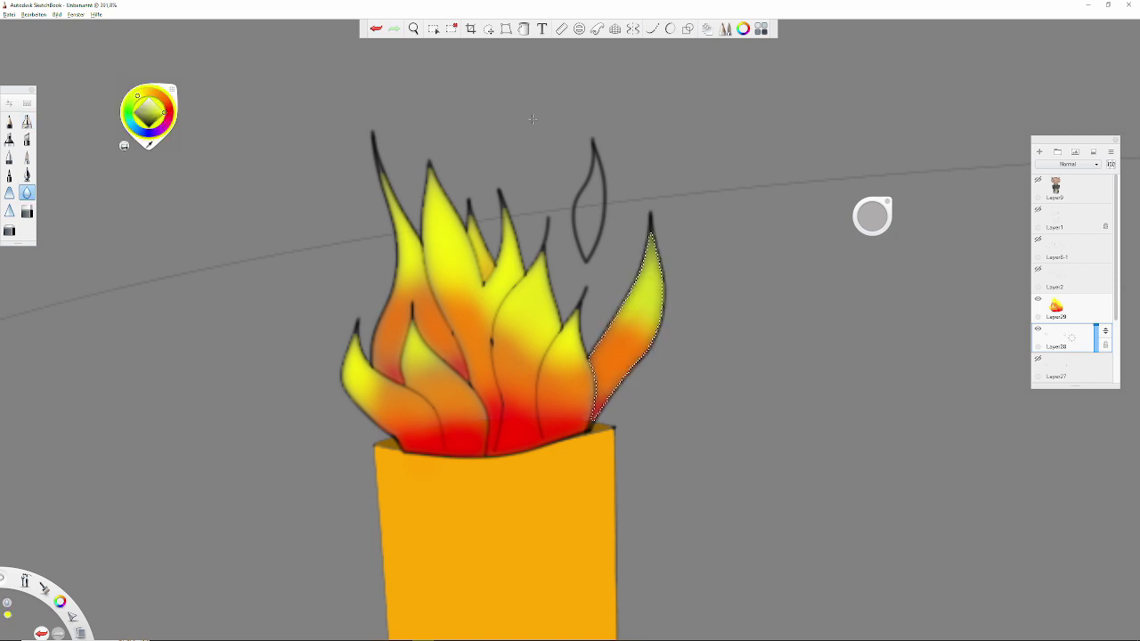
- Paint the small floating flame yellow and soften it with blending
click(434, 29)
click(794, 381)
click(1056, 307)
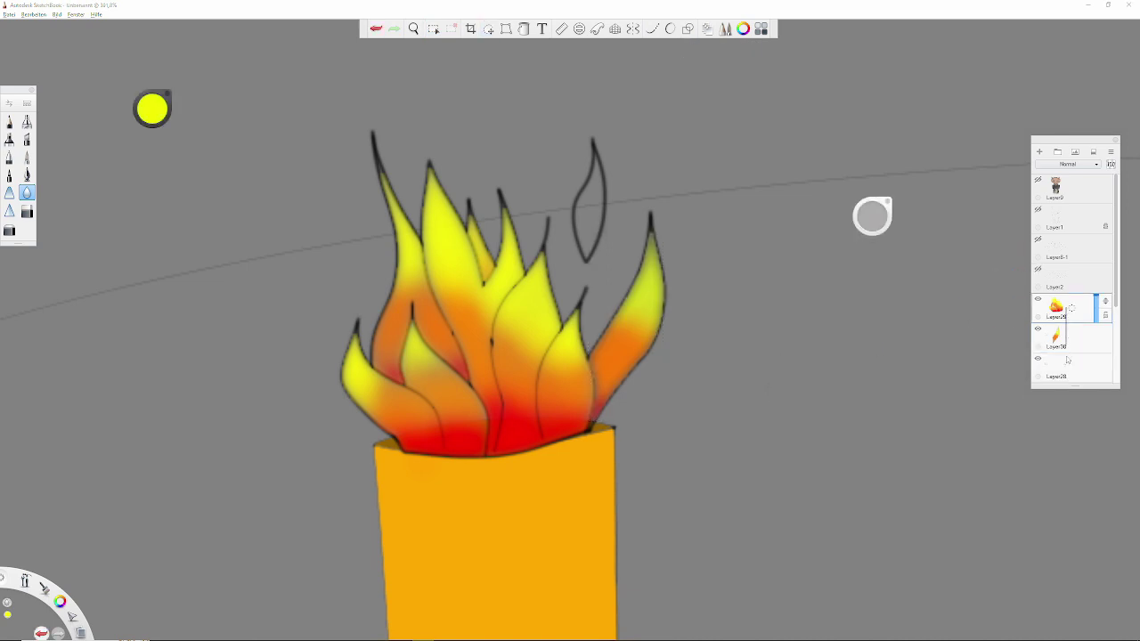
drag(588, 261, 586, 214)
click(151, 108)
click(139, 94)
drag(593, 160, 583, 251)
click(27, 193)
drag(591, 170, 584, 254)
- Add a new empty layer and bring the tilted burning can into view
scroll(573, 301, down, 3)
click(1069, 310)
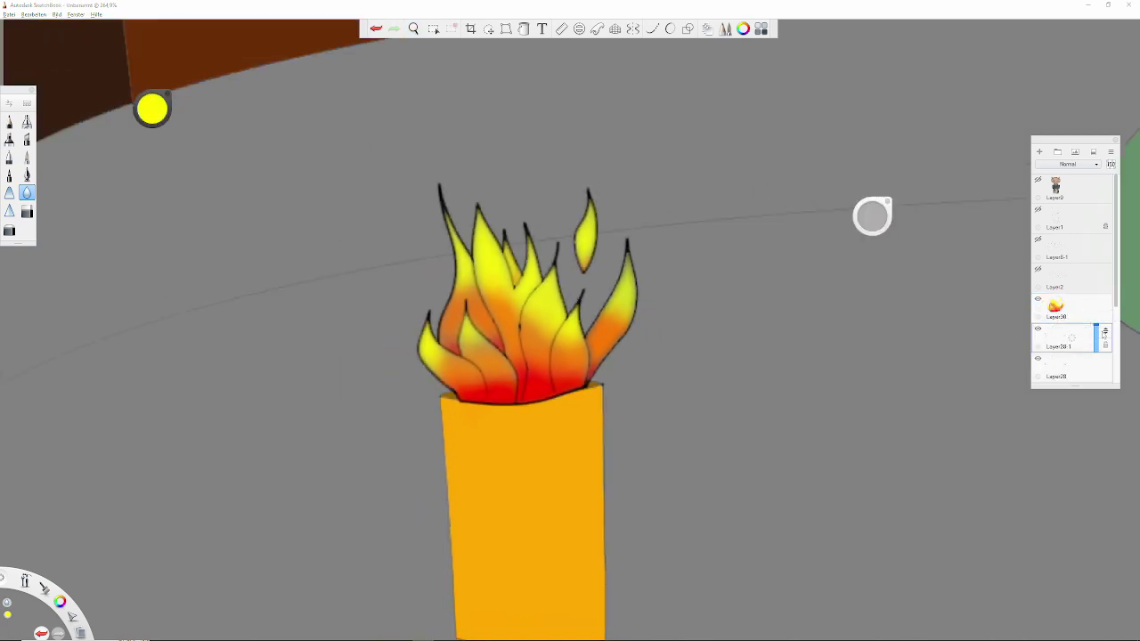
mouse_move(722, 354)
mouse_down()
mouse_move(855, 342)
mouse_move(667, 228)
mouse_up()
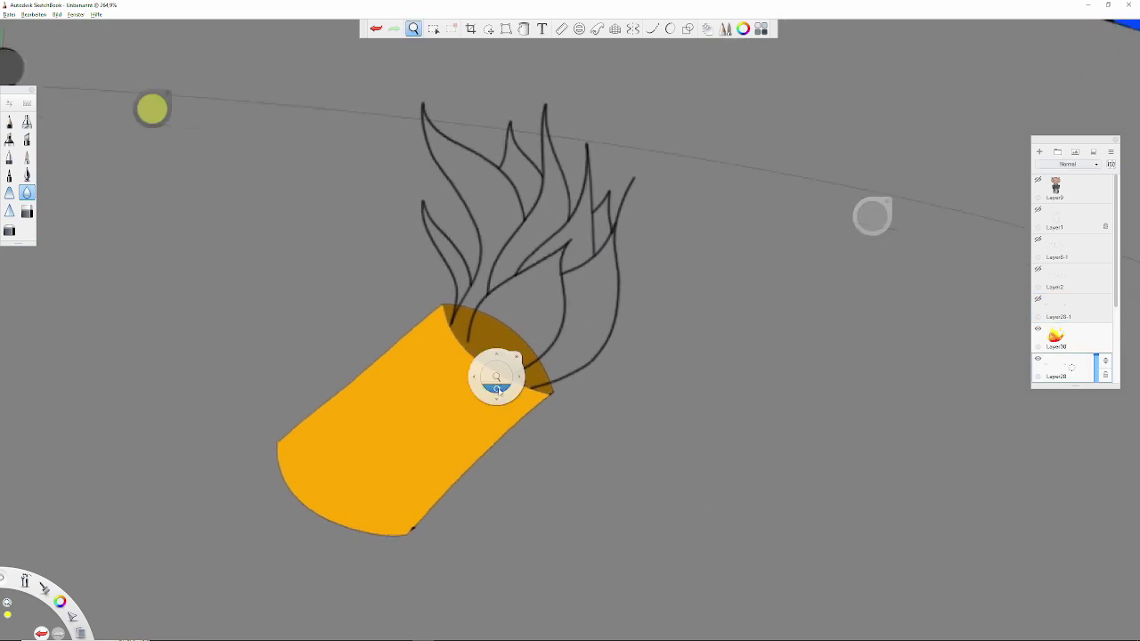
- Select the tilted can's flames and airbrush soft red into their bases
click(9, 156)
click(652, 28)
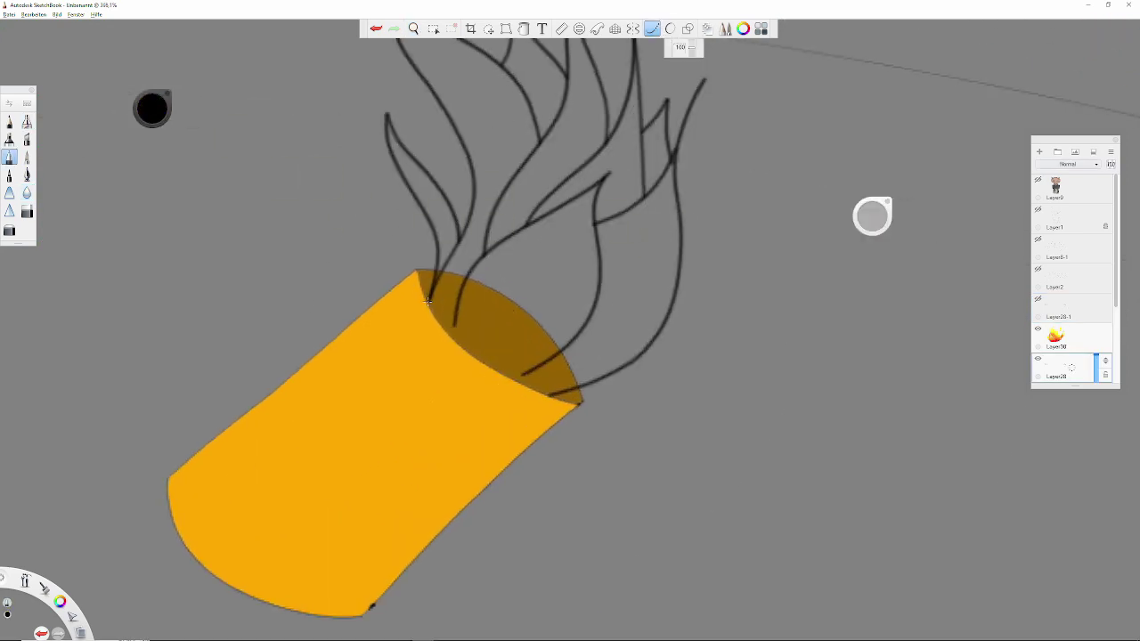
click(433, 28)
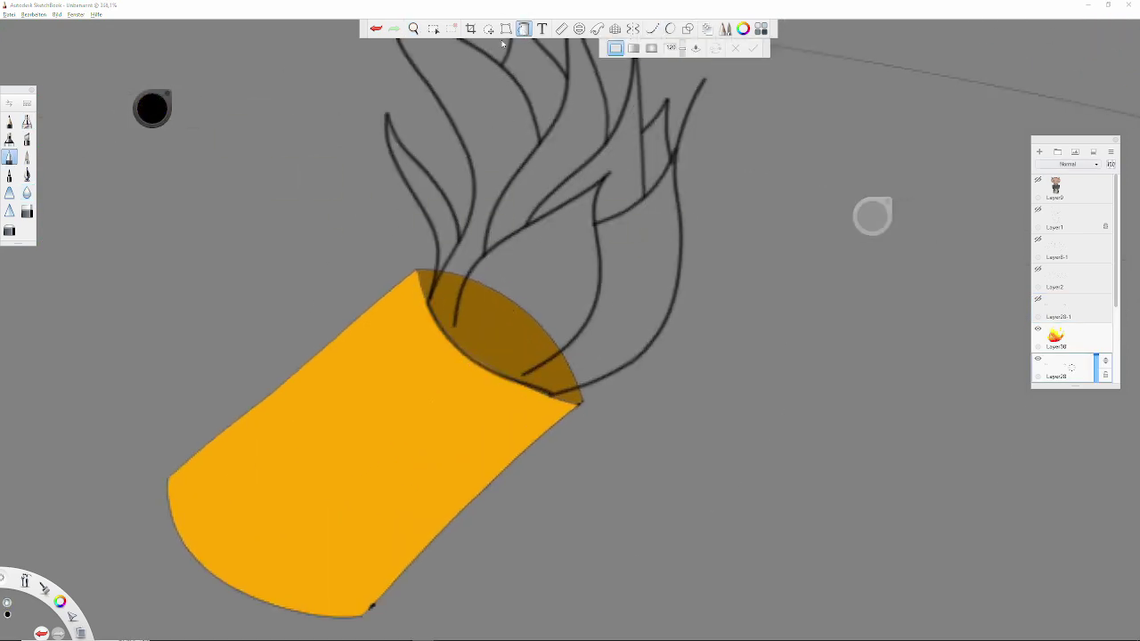
click(509, 341)
click(152, 108)
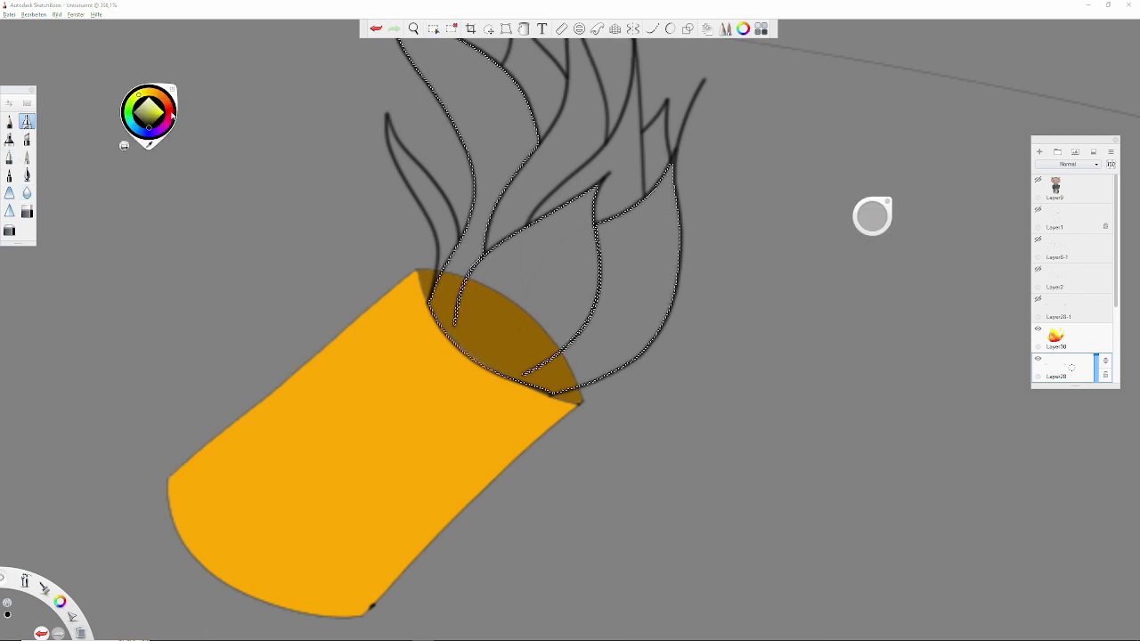
drag(433, 249, 454, 321)
key(ctrl+z)
mouse_move(432, 258)
mouse_down()
mouse_move(499, 356)
mouse_move(624, 294)
mouse_up()
mouse_move(499, 285)
mouse_down()
mouse_move(552, 276)
mouse_move(659, 294)
mouse_up()
- Paint orange over the upper flames and yellow onto the tips
click(177, 108)
mouse_move(499, 89)
mouse_down()
mouse_move(468, 250)
mouse_move(641, 267)
mouse_up()
mouse_move(659, 223)
mouse_down()
mouse_move(536, 296)
mouse_move(561, 465)
mouse_up()
click(152, 107)
click(141, 94)
mouse_move(415, 157)
mouse_down()
mouse_move(421, 183)
mouse_move(595, 386)
mouse_move(686, 375)
mouse_move(605, 391)
mouse_up()
- Colour the small left flame red, orange and yellow
click(1070, 360)
click(147, 112)
click(167, 112)
mouse_move(465, 401)
mouse_down()
mouse_move(483, 432)
mouse_move(428, 320)
mouse_move(433, 292)
mouse_up()
alt+click(526, 294)
alt+click(445, 205)
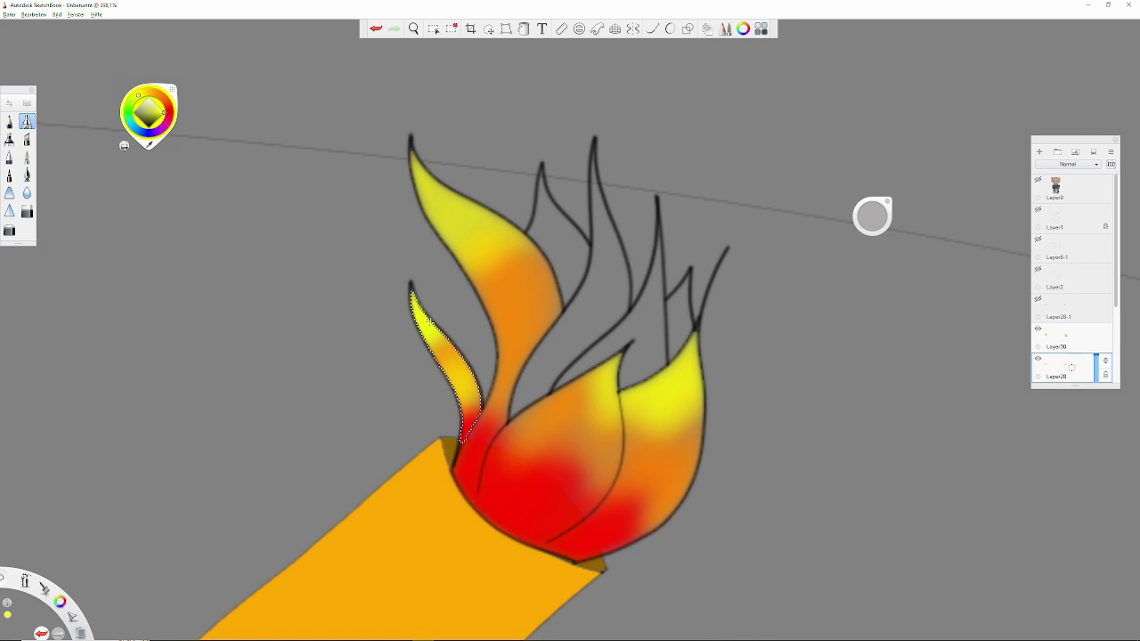
- Fill the gap between the flame outlines with yellow-orange
key(v)
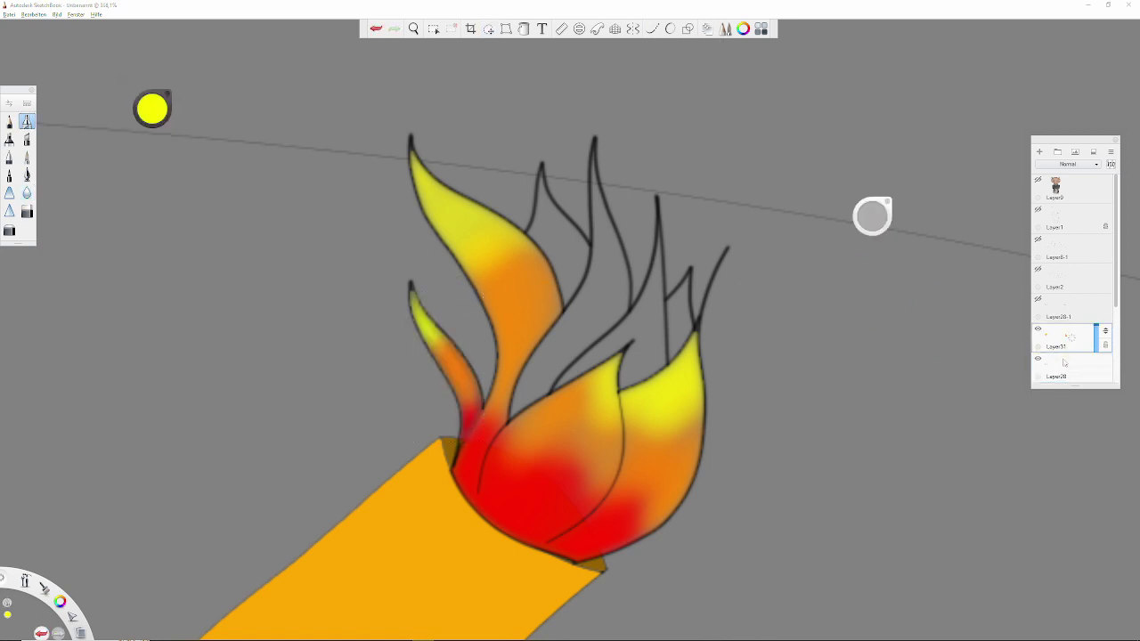
key(m)
click(547, 239)
key(ctrl+z)
key(ctrl+z)
drag(572, 315, 561, 223)
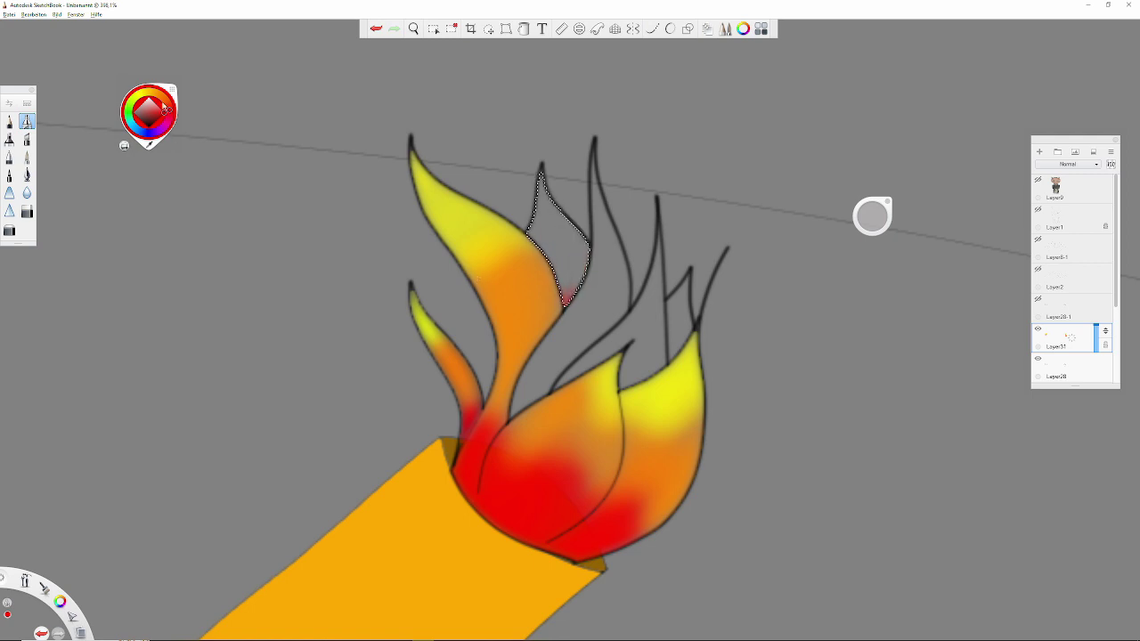
drag(556, 267, 576, 162)
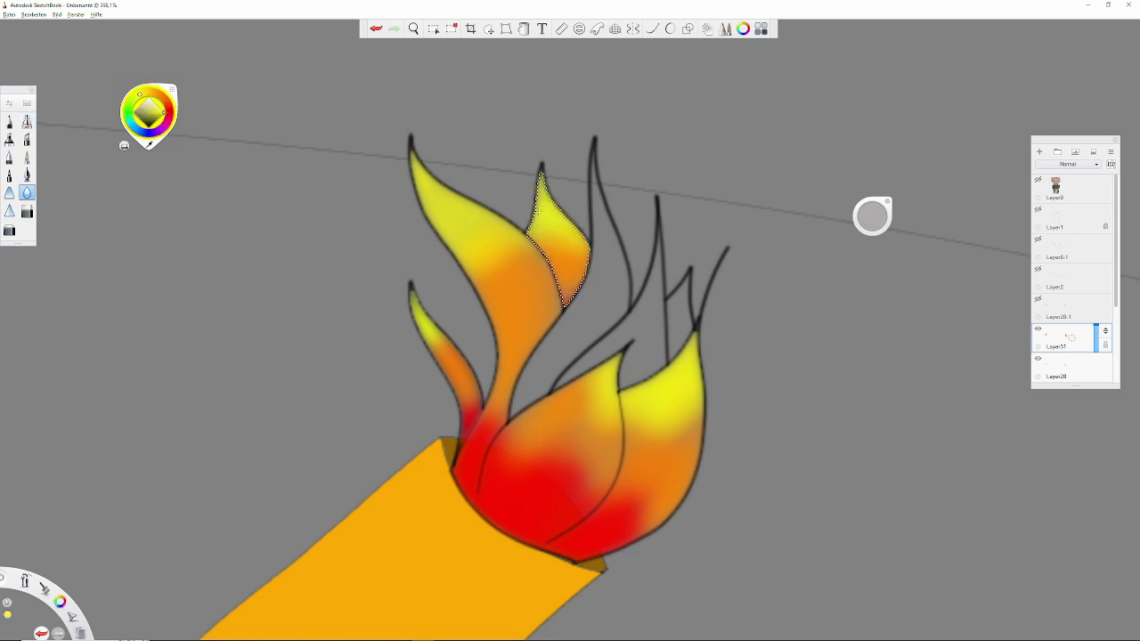
- Paint the tall flame red at the base, orange and yellow up top
click(1065, 367)
key(m)
click(608, 258)
click(1064, 338)
click(151, 109)
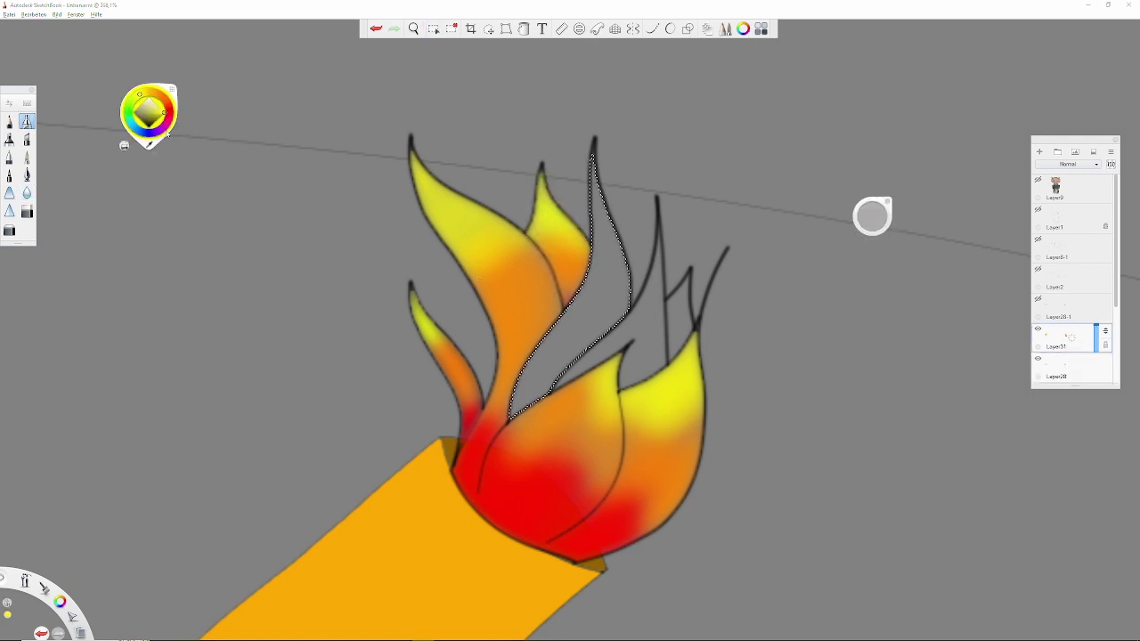
mouse_move(517, 400)
mouse_down()
mouse_move(565, 363)
mouse_move(534, 338)
mouse_move(615, 303)
mouse_up()
click(147, 105)
drag(596, 178, 605, 315)
- Fill the gap beside the tall flame with orange up to its tip
click(27, 121)
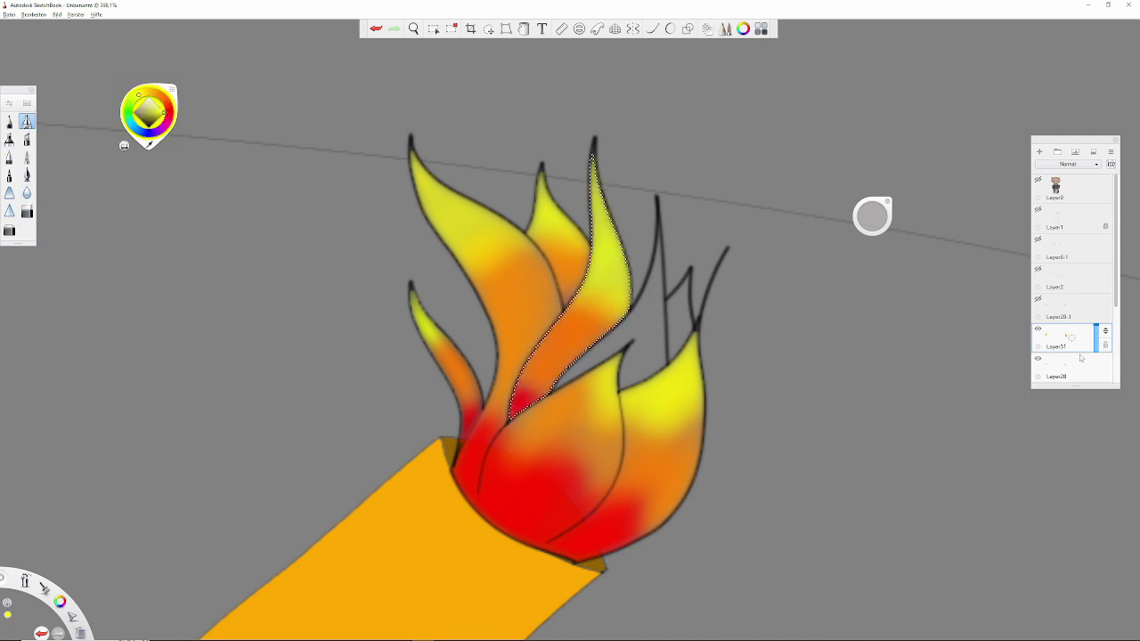
click(1065, 367)
key(m)
click(648, 302)
click(1065, 338)
click(151, 108)
drag(557, 386, 663, 317)
drag(654, 370, 661, 241)
- Paint the area beside the tall flame yellow
click(1064, 367)
key(m)
click(681, 316)
click(1064, 339)
click(27, 121)
mouse_move(682, 357)
mouse_down()
mouse_move(681, 278)
mouse_move(678, 361)
mouse_up()
click(152, 109)
- Merge the flame outline layer down and bring the green dumpster into view
click(1060, 363)
click(1068, 309)
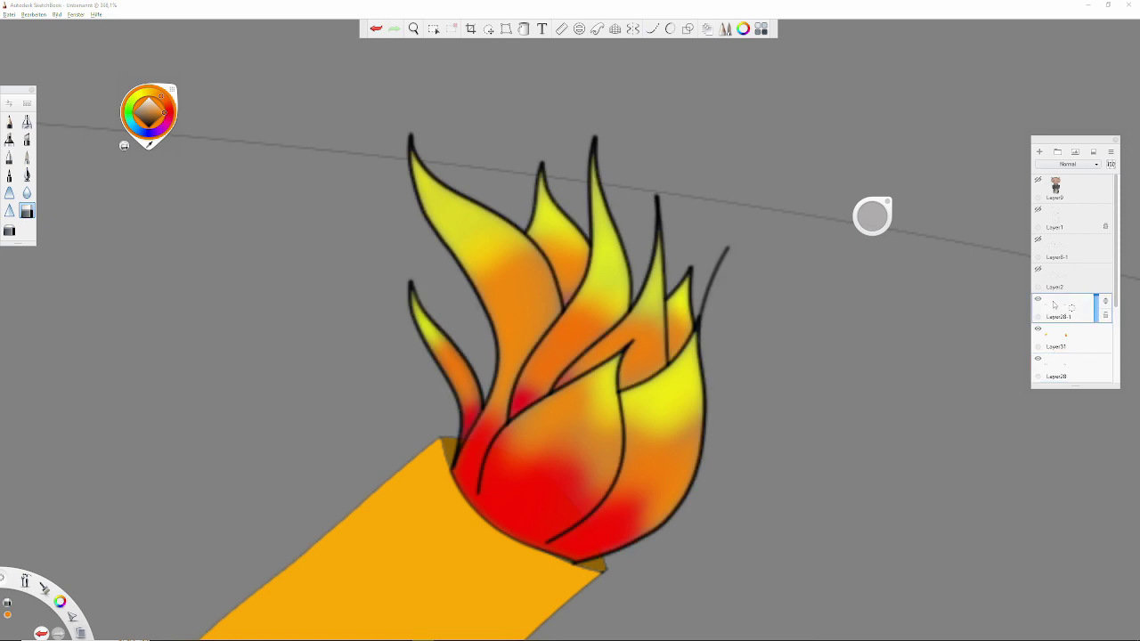
drag(1070, 309, 1070, 343)
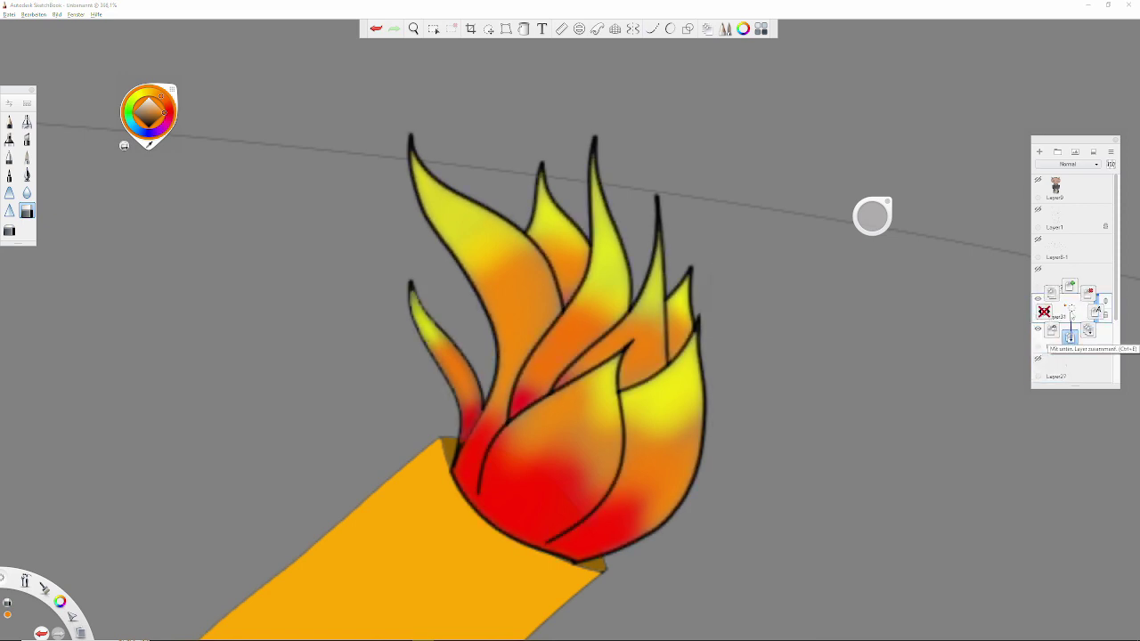
mouse_move(596, 276)
mouse_down()
mouse_move(289, 392)
mouse_move(620, 419)
mouse_up()
click(1060, 370)
drag(453, 369, 565, 415)
scroll(565, 415, up, 3)
- Sketch rough flame curves on the top and side of the green dumpster
click(9, 121)
mouse_move(492, 283)
mouse_down()
mouse_move(611, 515)
mouse_move(621, 469)
mouse_up()
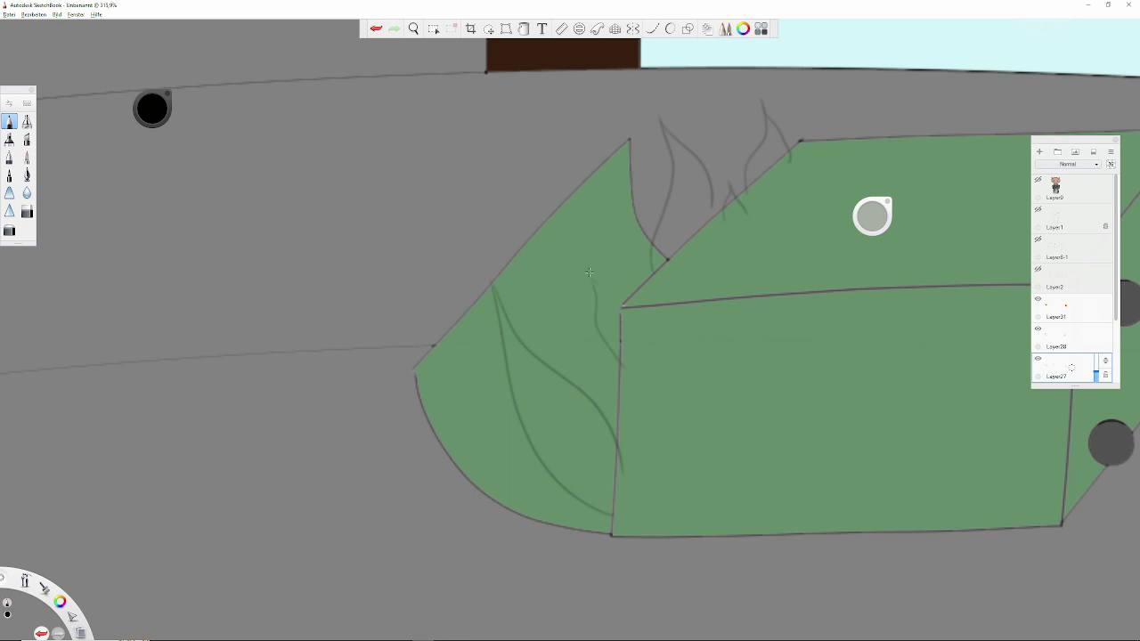
drag(745, 324, 340, 364)
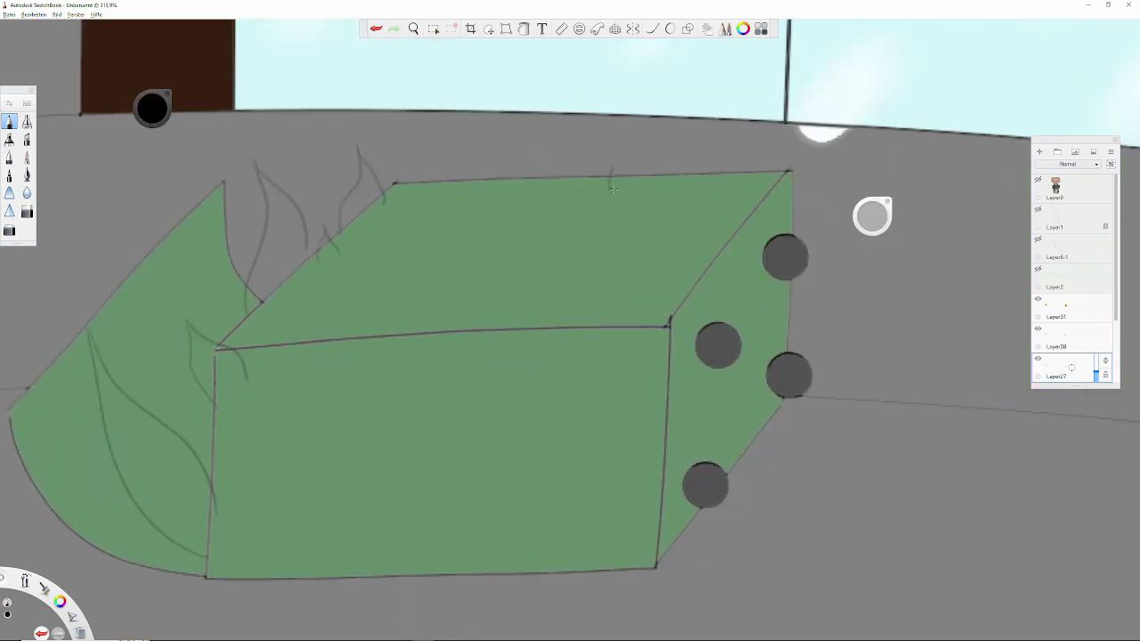
key(ctrl+z)
drag(657, 121, 669, 198)
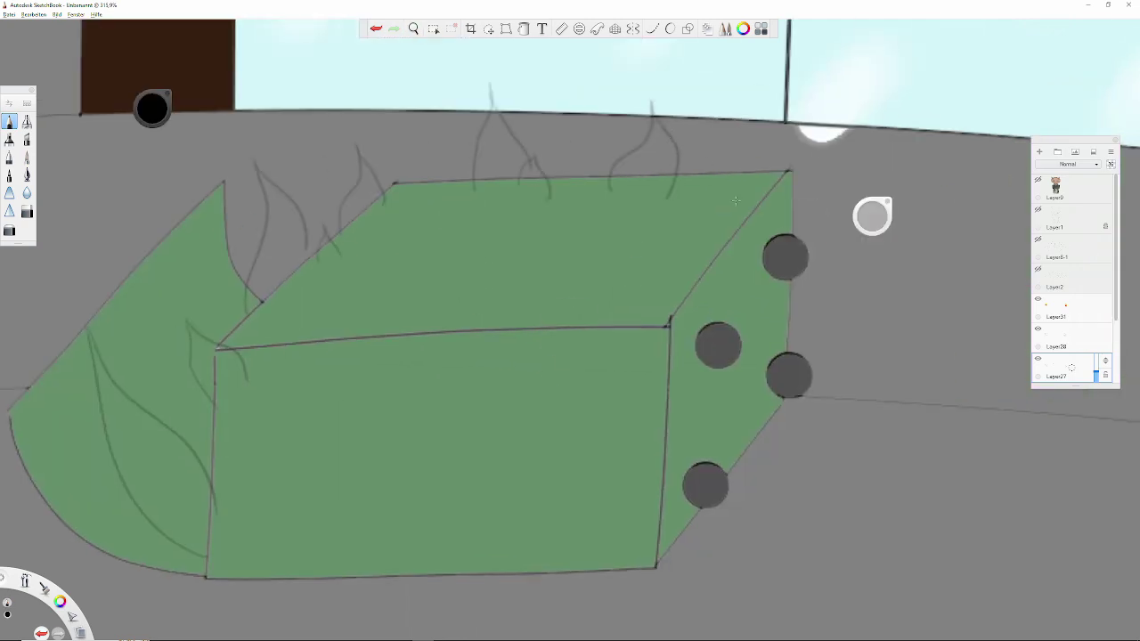
drag(504, 295, 385, 180)
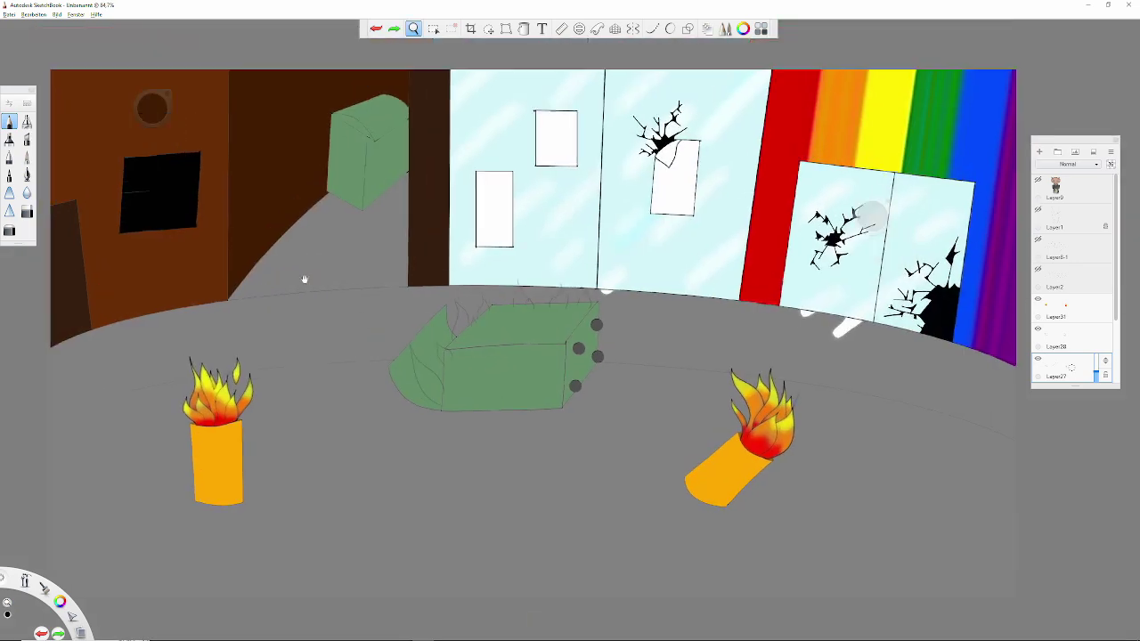
- Trace the flame sketch in black on the ink outline layer, undoing bad strokes
key(e)
key(l)
click(1067, 350)
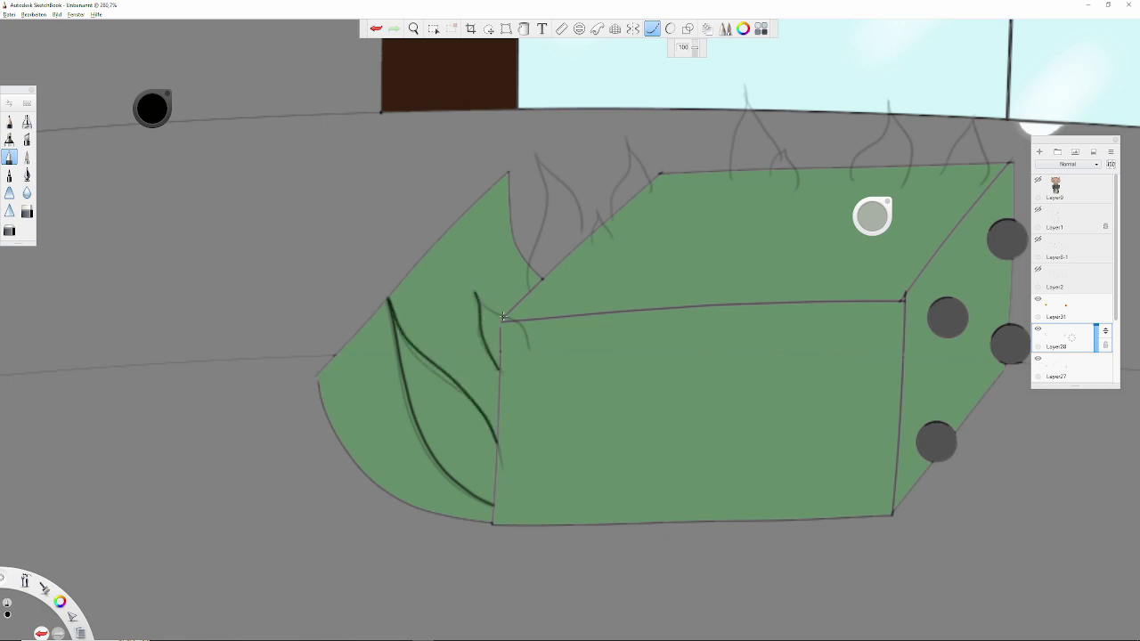
key(ctrl+z)
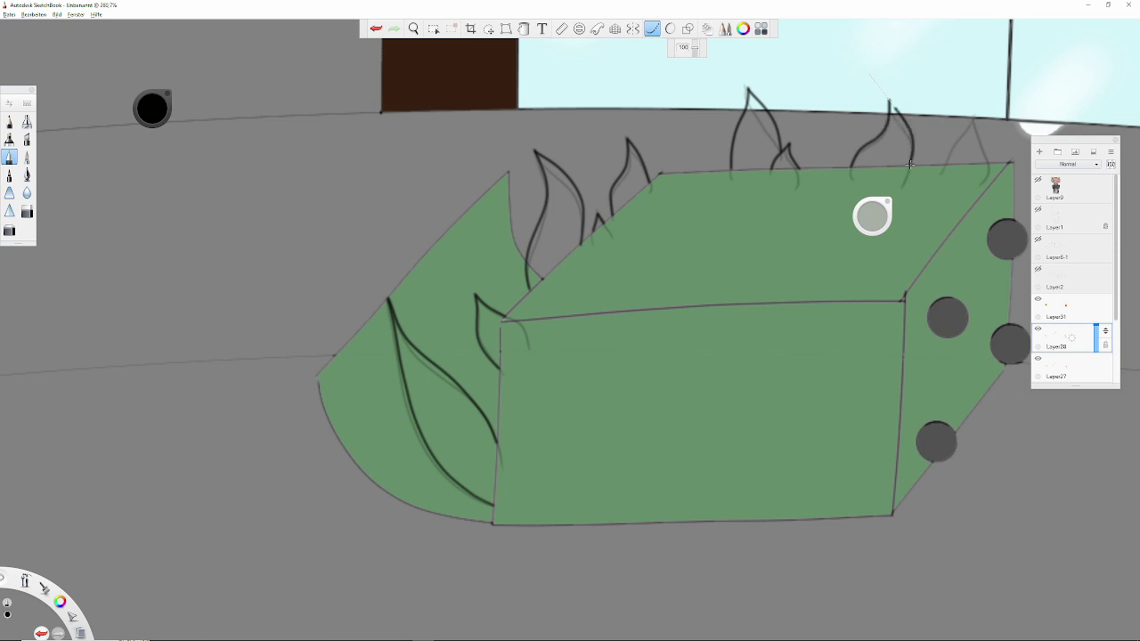
key(ctrl+z)
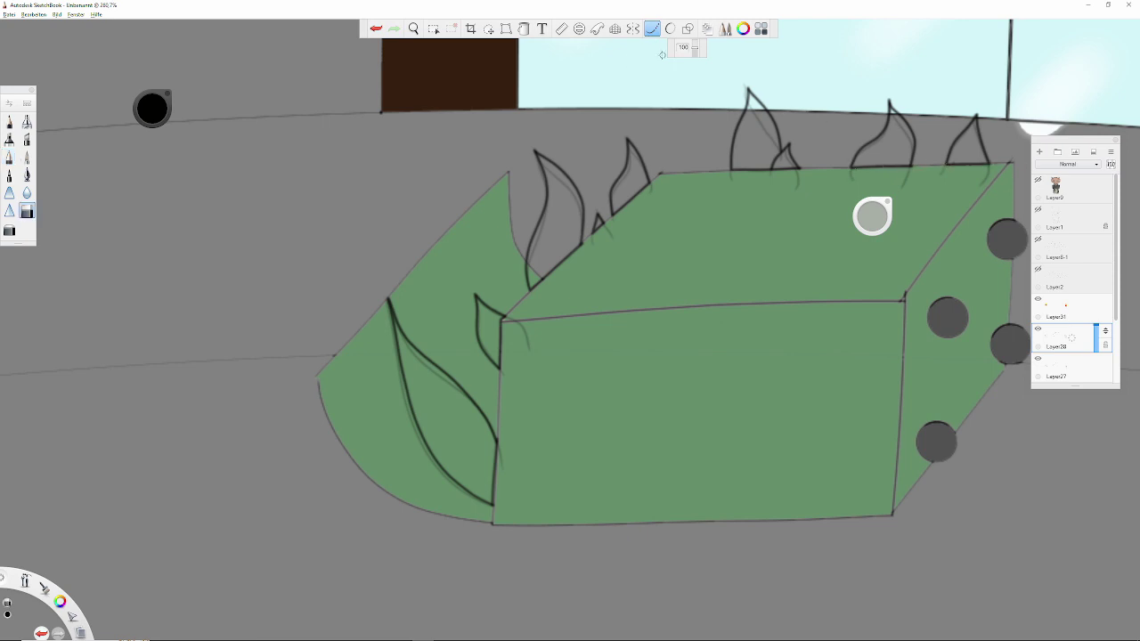
- Fill the side flame with red at the base and yellow toward its top
click(1065, 307)
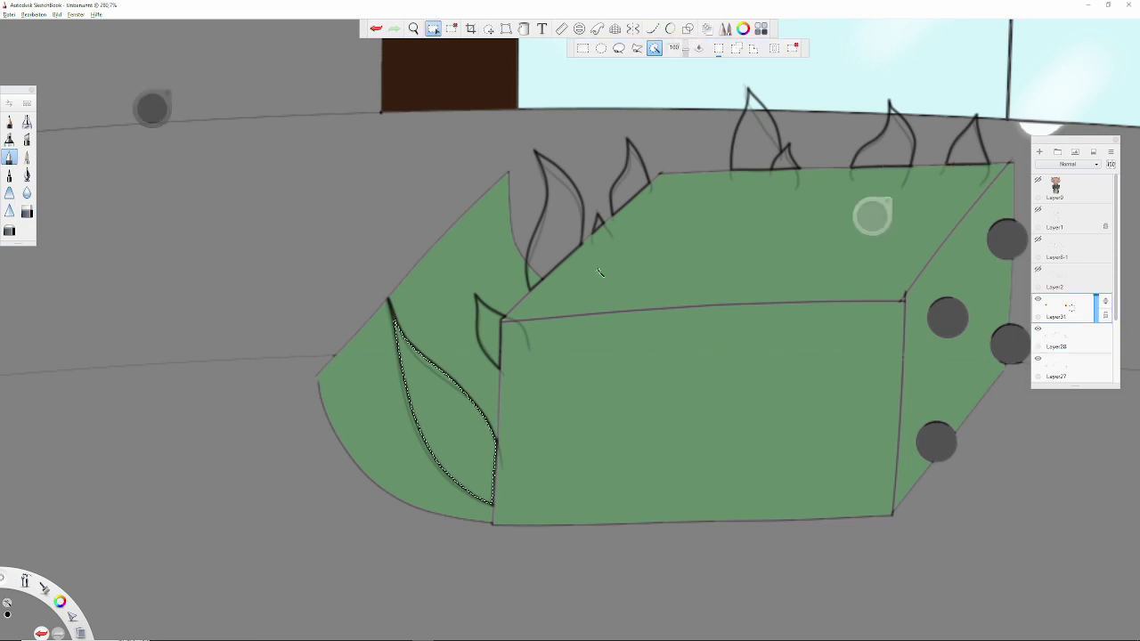
click(27, 122)
click(125, 107)
click(166, 112)
mouse_move(488, 423)
mouse_down()
mouse_move(481, 499)
mouse_move(427, 383)
mouse_up()
click(157, 97)
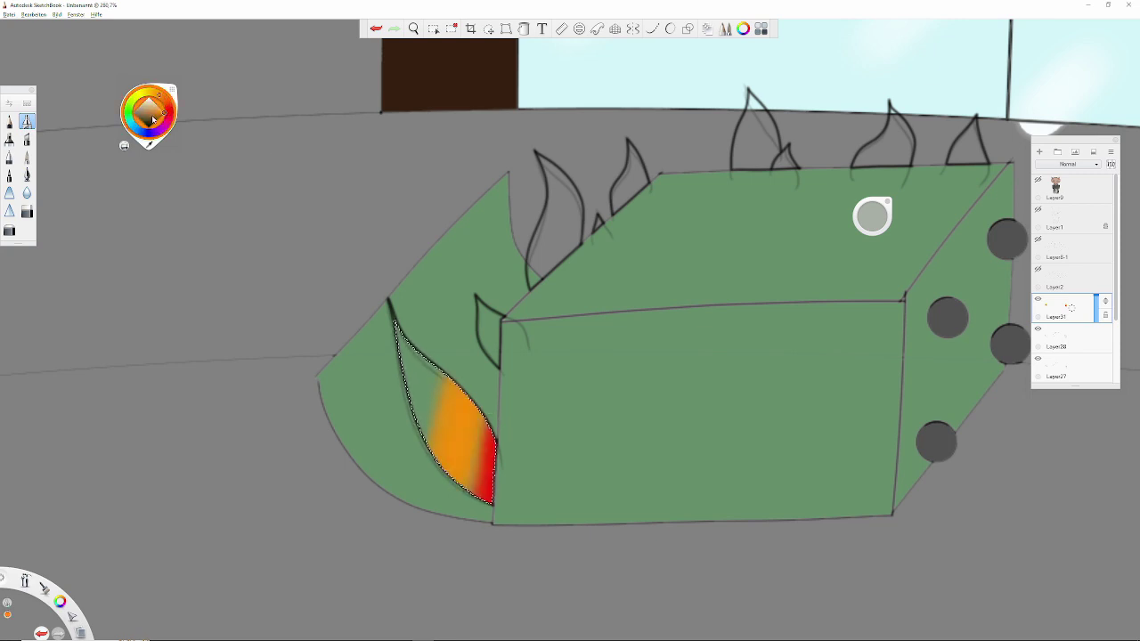
click(139, 95)
drag(396, 325, 441, 427)
drag(419, 375, 445, 445)
drag(400, 329, 427, 418)
click(9, 157)
- Select the small flame outline and paint it orange on the flame colour layer
click(1065, 337)
click(27, 192)
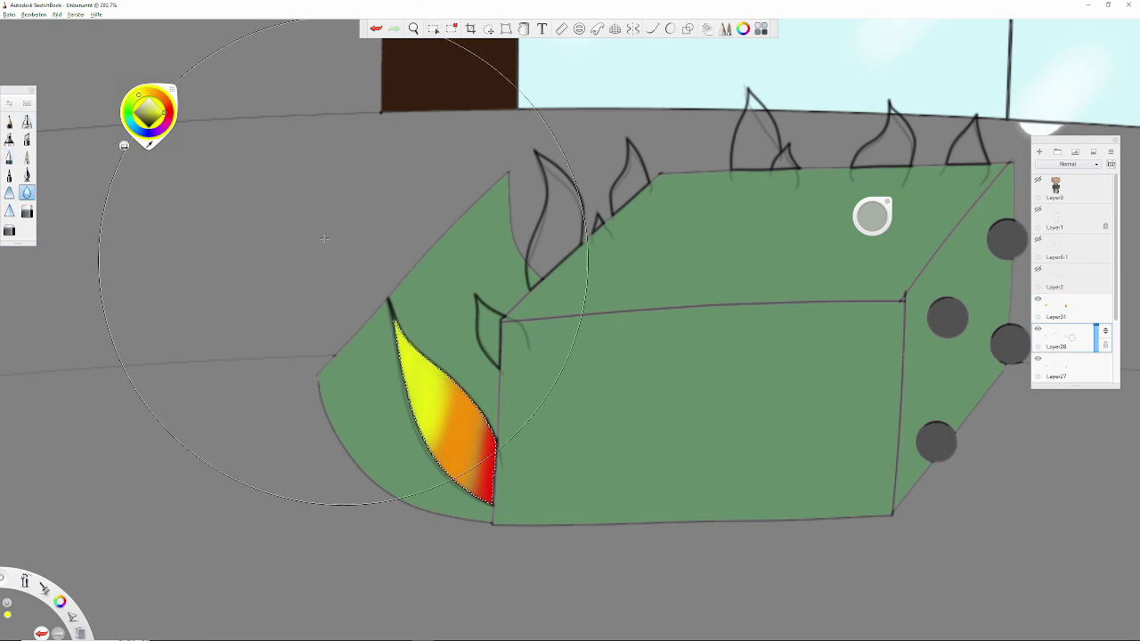
click(1060, 308)
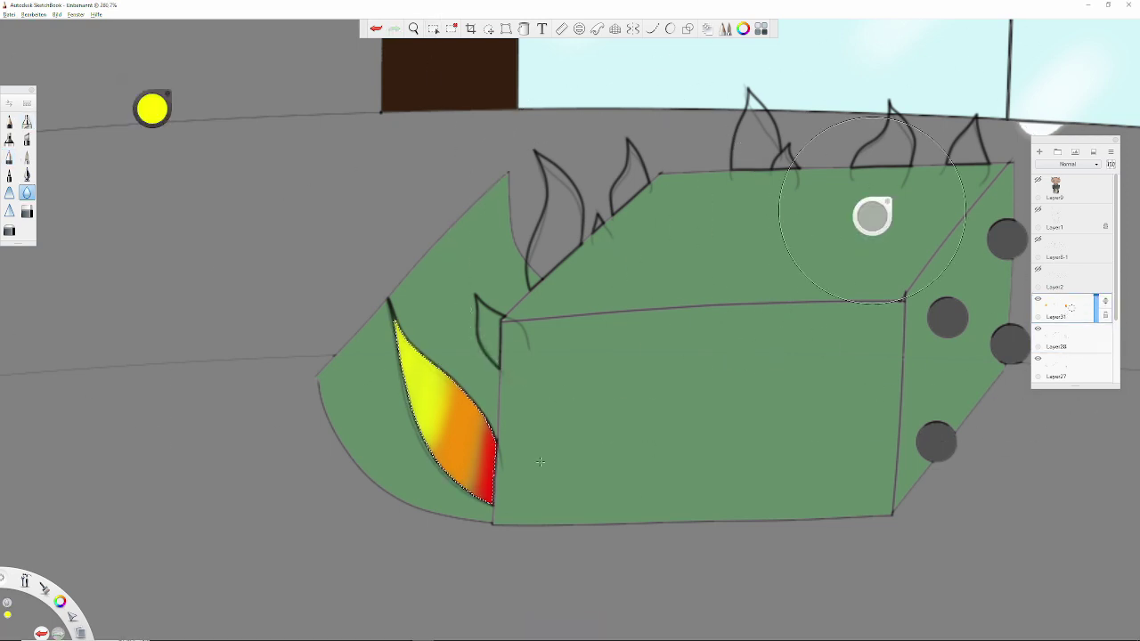
click(488, 329)
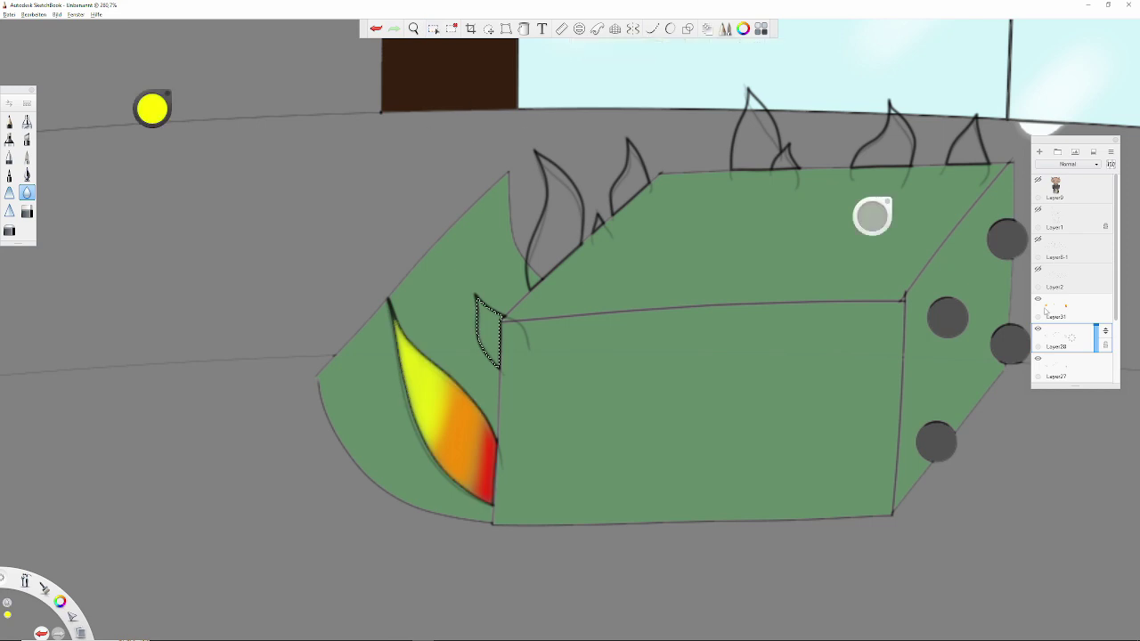
click(151, 108)
drag(486, 312, 492, 361)
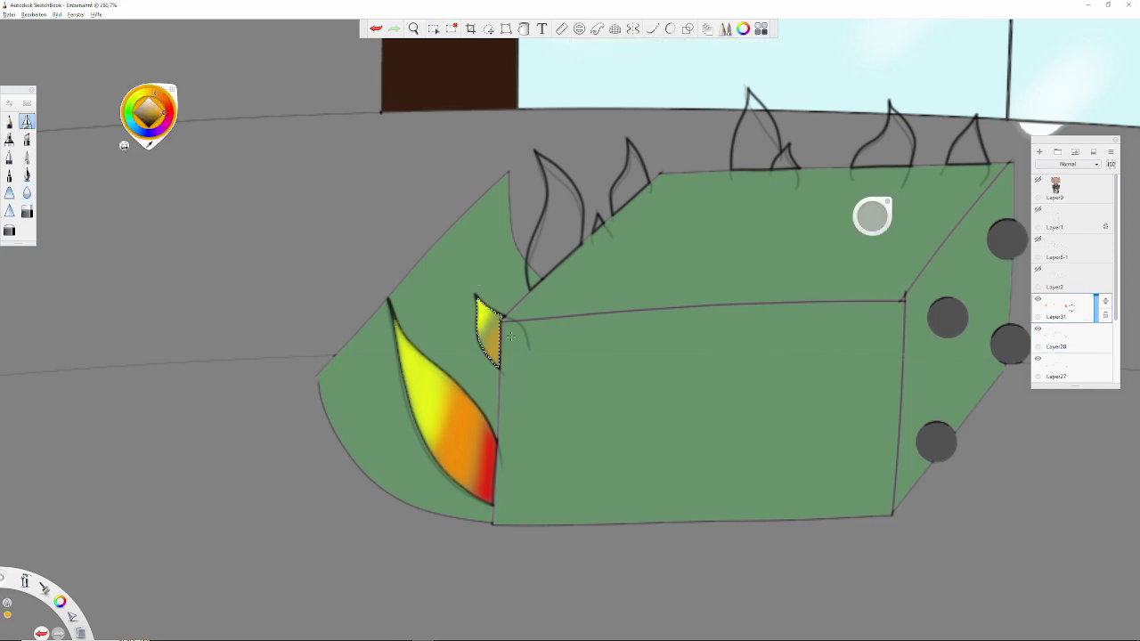
- Fill the tall dumpster-top flame orange with a red base and yellow tip
click(559, 214)
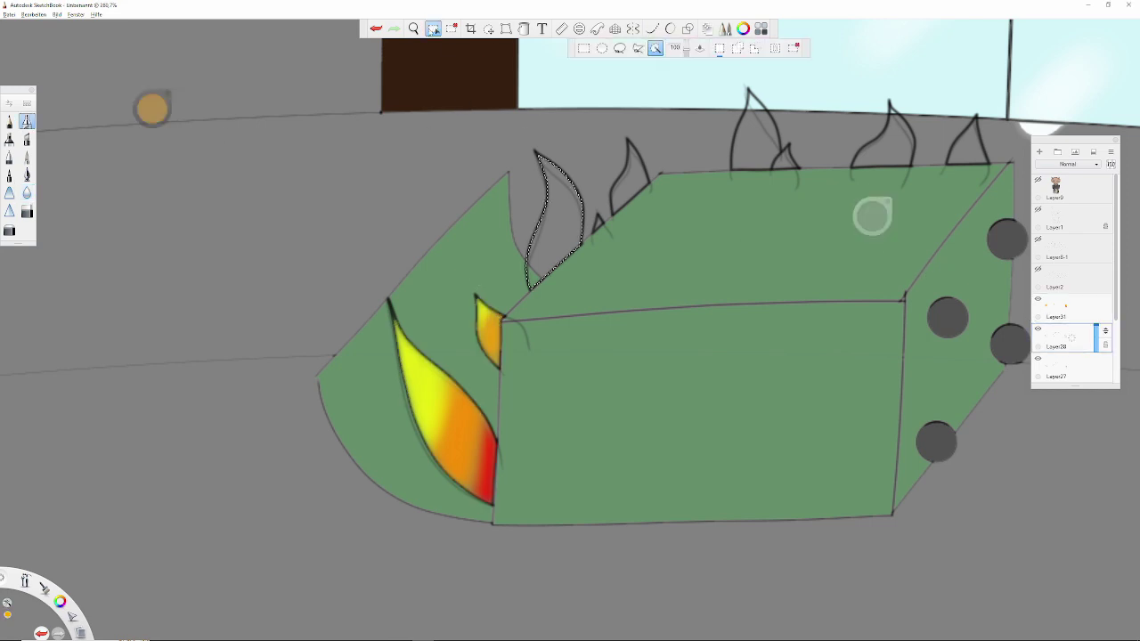
mouse_move(574, 205)
mouse_down()
mouse_move(539, 226)
mouse_move(561, 196)
mouse_move(535, 276)
mouse_up()
click(152, 107)
click(142, 98)
drag(557, 165, 548, 200)
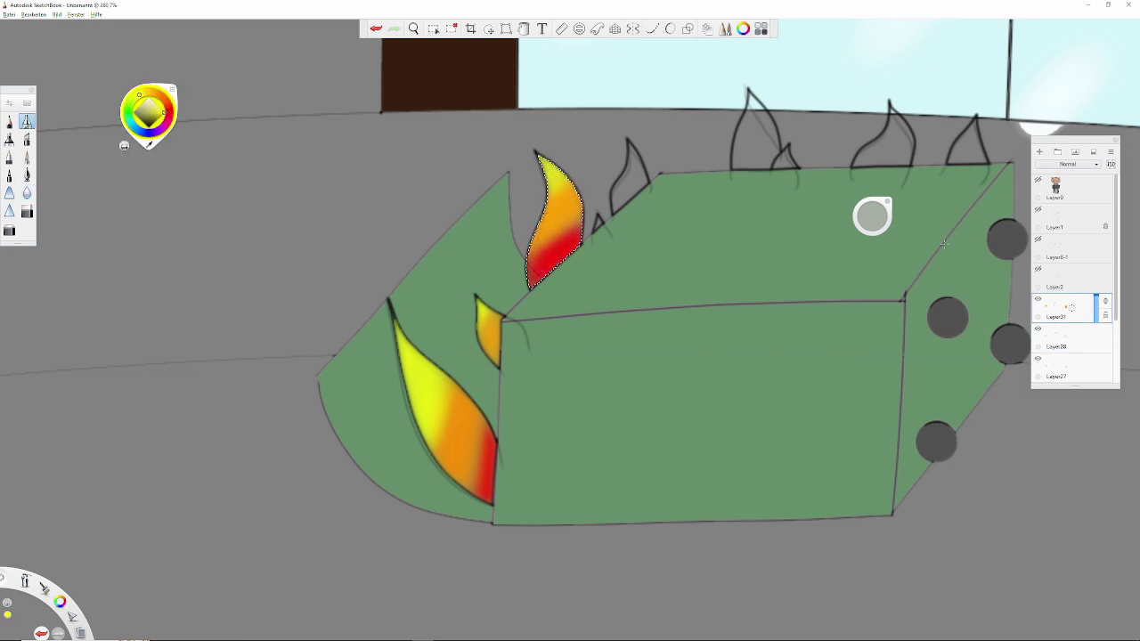
click(1064, 338)
click(1072, 308)
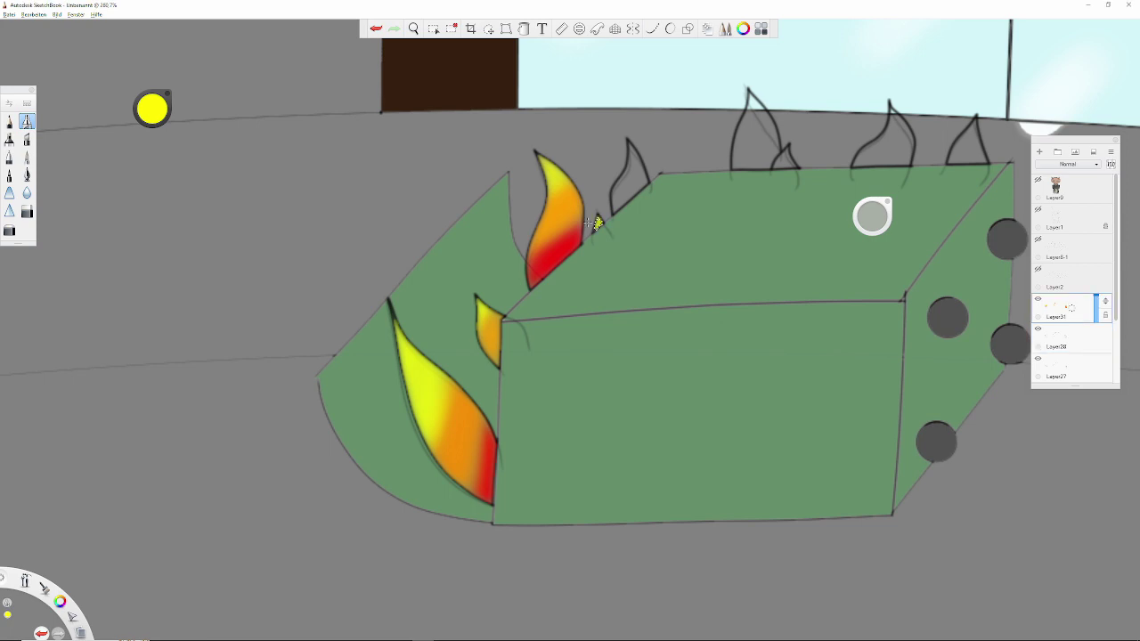
- Paint the tiny flame orange and the back-edge flame orange with a yellow top
click(433, 28)
click(631, 174)
drag(171, 119, 160, 102)
click(1064, 338)
click(755, 153)
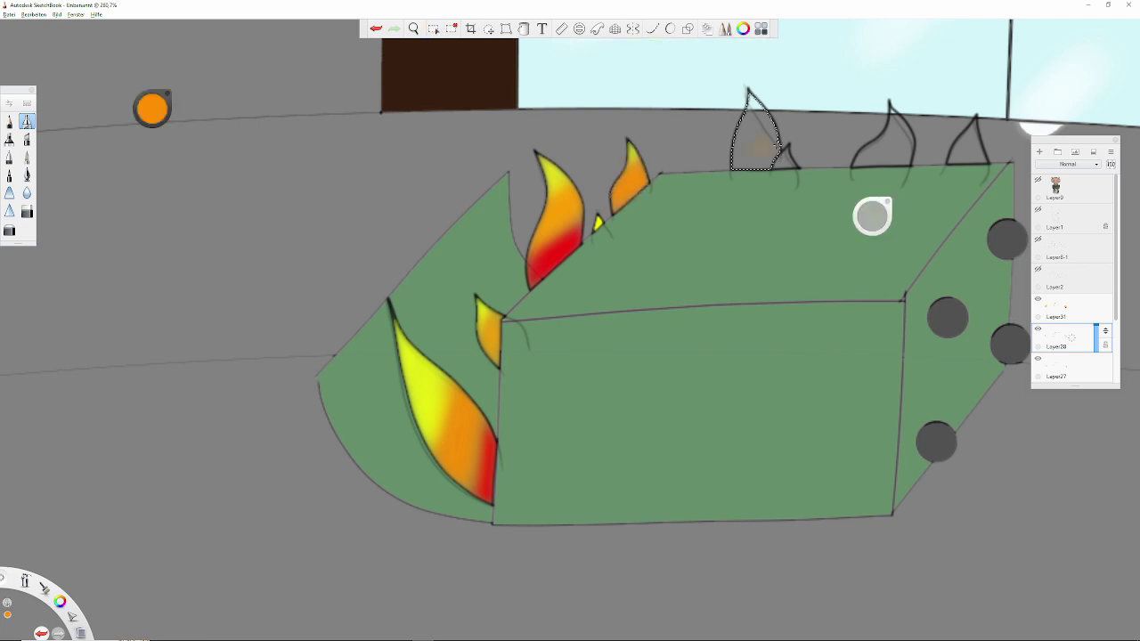
drag(742, 162, 782, 160)
drag(159, 112, 139, 94)
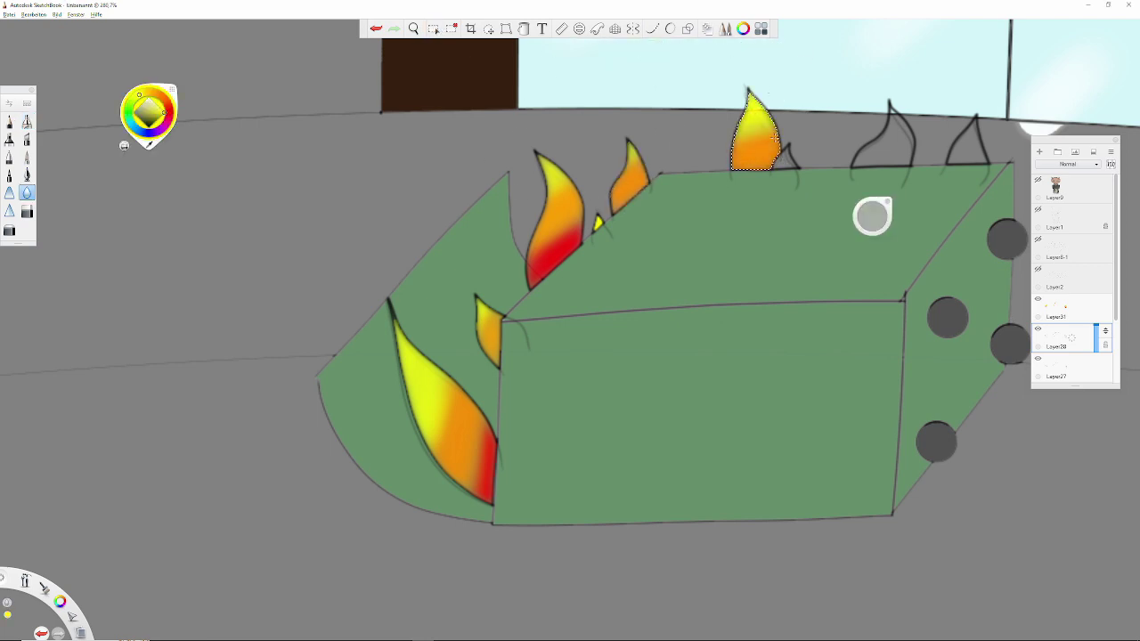
- Fill the small triangle flame orange, checking the result with undo and redo
click(1047, 303)
click(1049, 301)
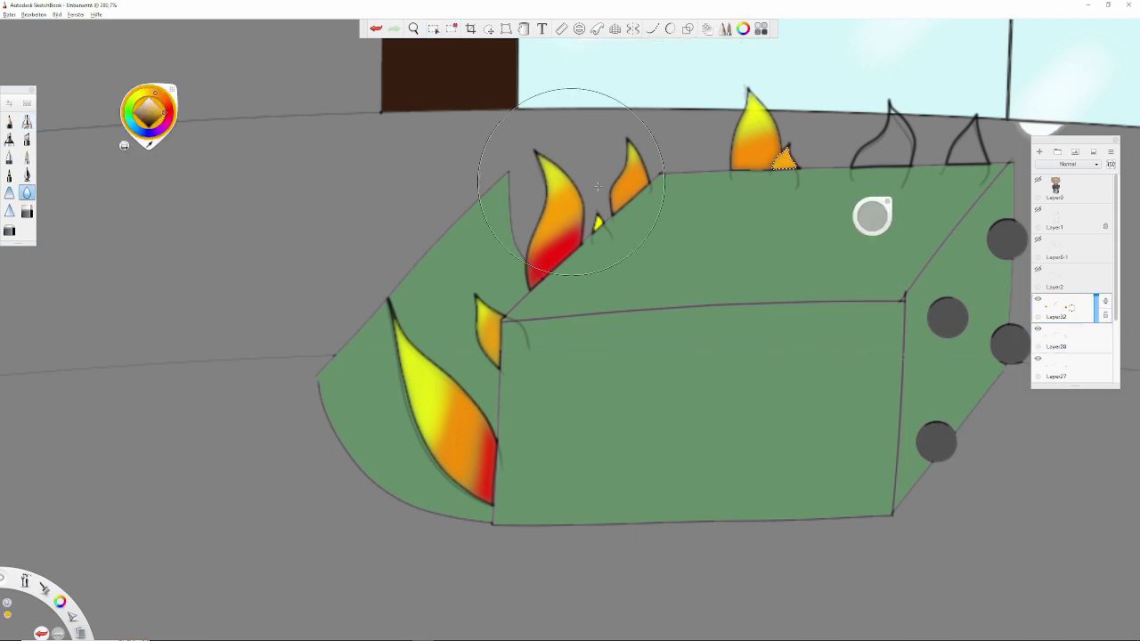
key(ctrl+z)
key(ctrl+y)
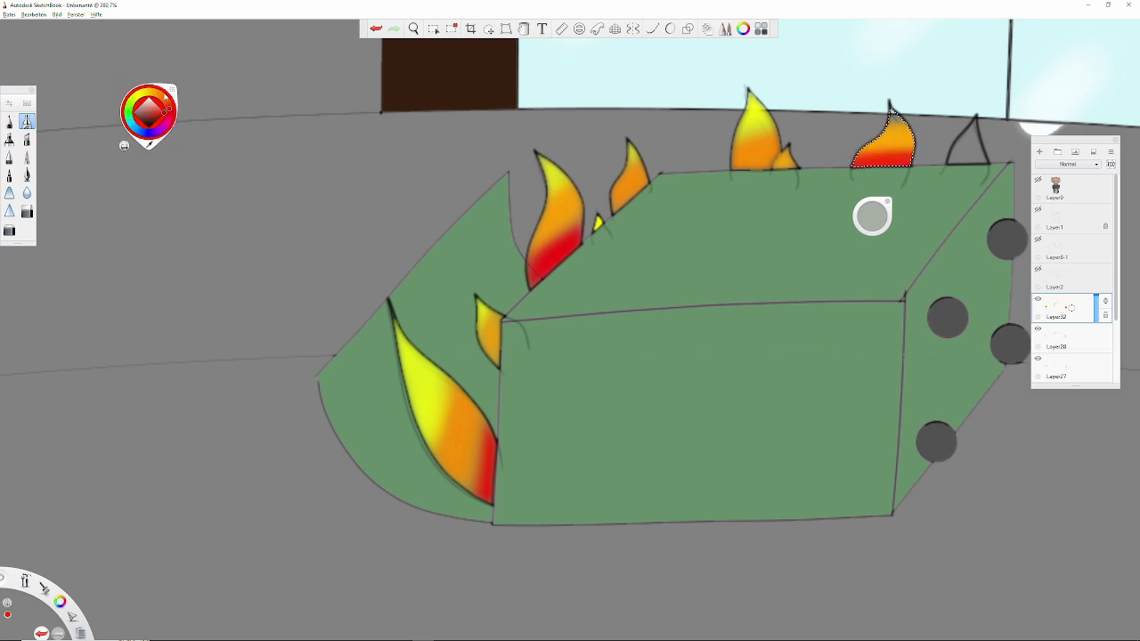
key(ctrl+z)
key(ctrl+z)
key(ctrl+z)
key(ctrl+z)
key(ctrl+z)
key(ctrl+z)
key(ctrl+y)
key(ctrl+y)
key(m)
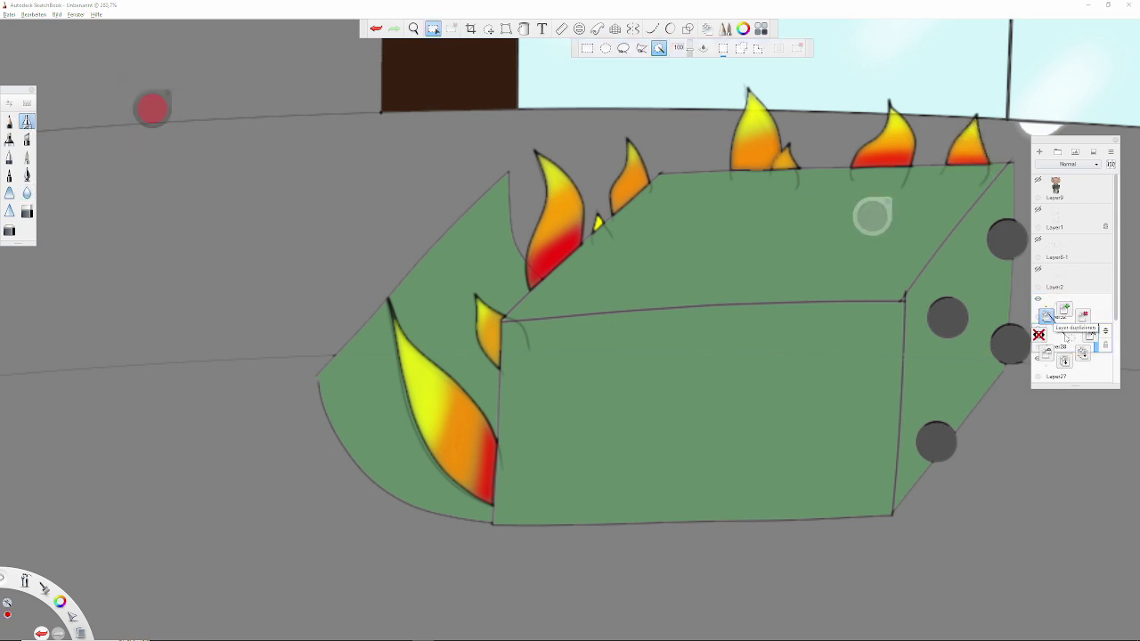
click(1038, 359)
- Zoom in on the dumpster-top flames, pick black, and undo the rough outline strokes
click(1038, 359)
click(1069, 310)
key(ctrl+z)
drag(730, 140, 687, 293)
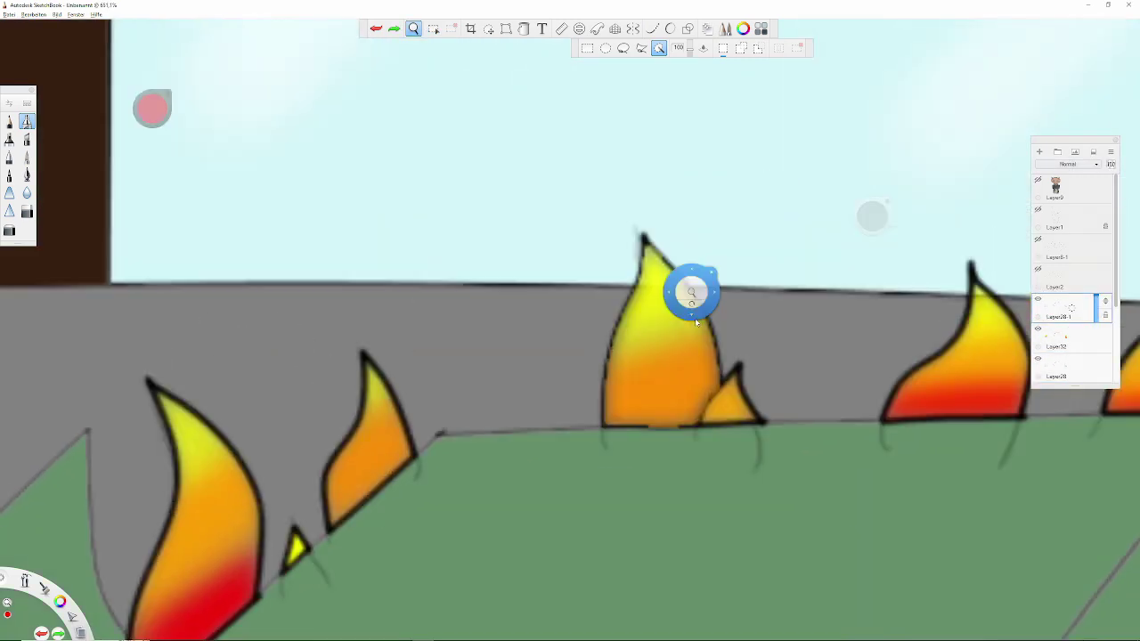
drag(151, 108, 149, 126)
drag(625, 205, 572, 399)
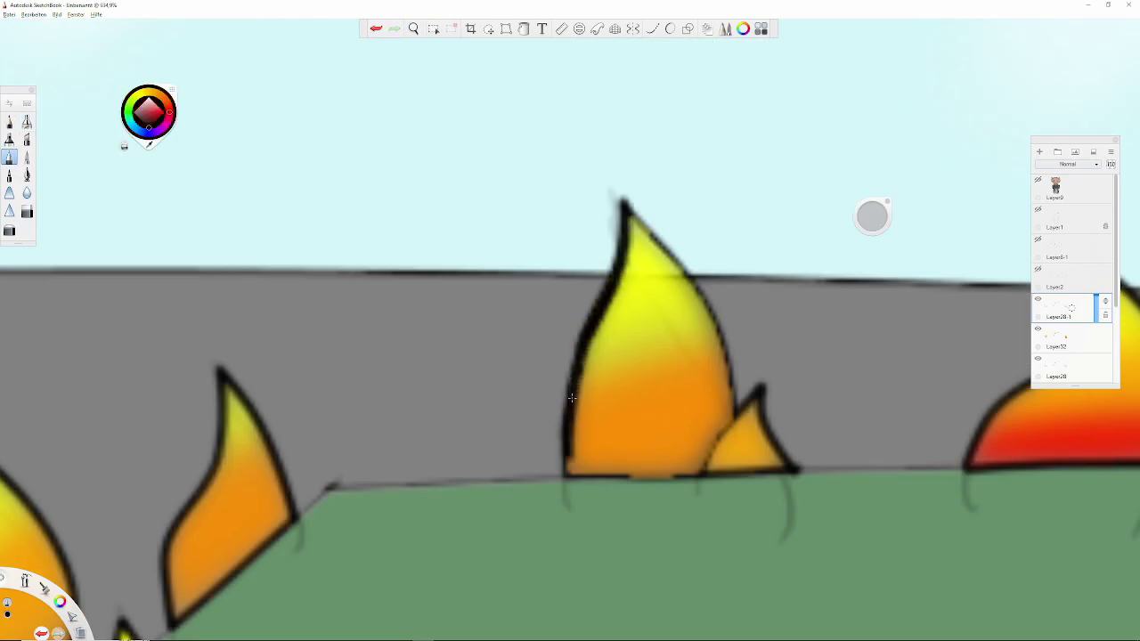
drag(629, 211, 725, 354)
key(ctrl+z)
key(ctrl+z)
key(ctrl+z)
key(ctrl+z)
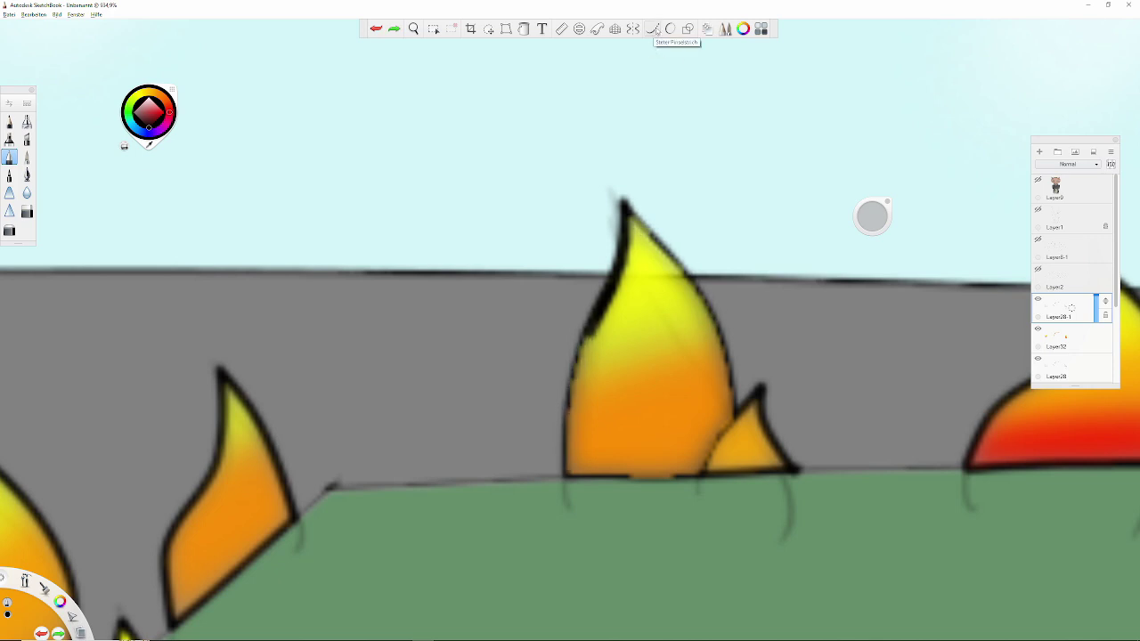
key(ctrl+z)
key(ctrl+z)
- With Steady Stroke, outline both edges of the central flame and the small flame in black
click(653, 30)
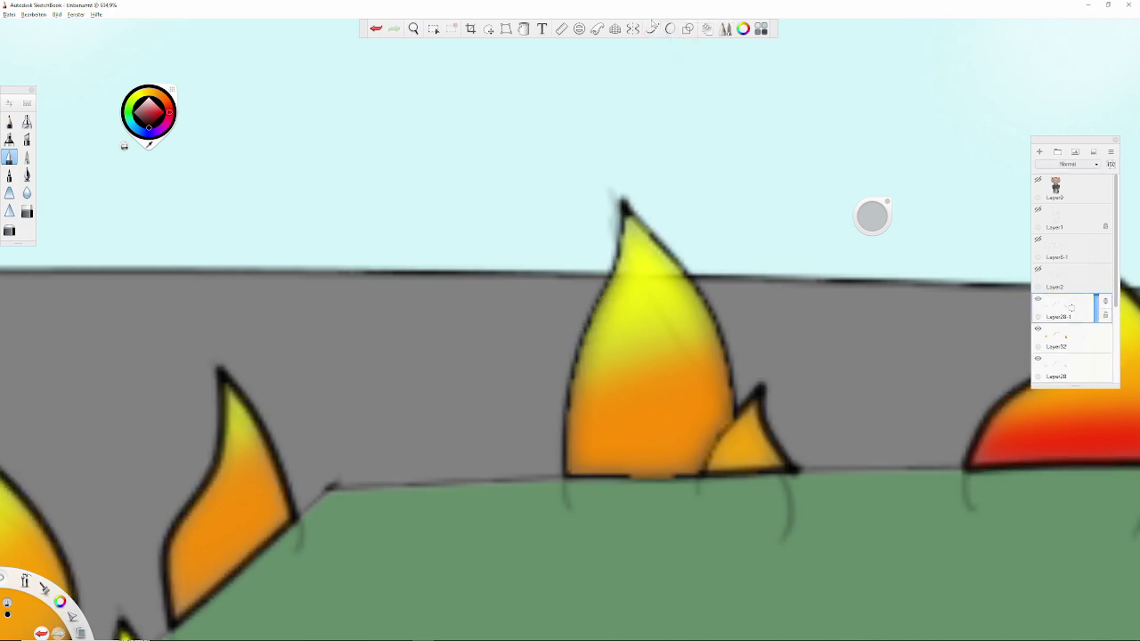
drag(626, 207, 571, 504)
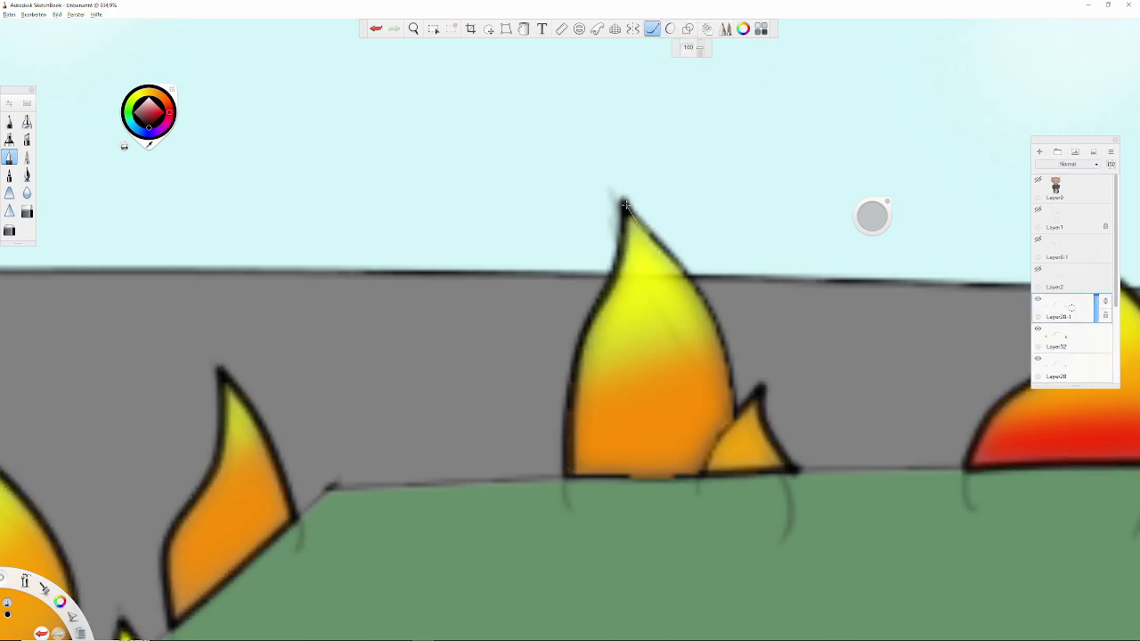
drag(626, 205, 730, 438)
drag(703, 475, 760, 391)
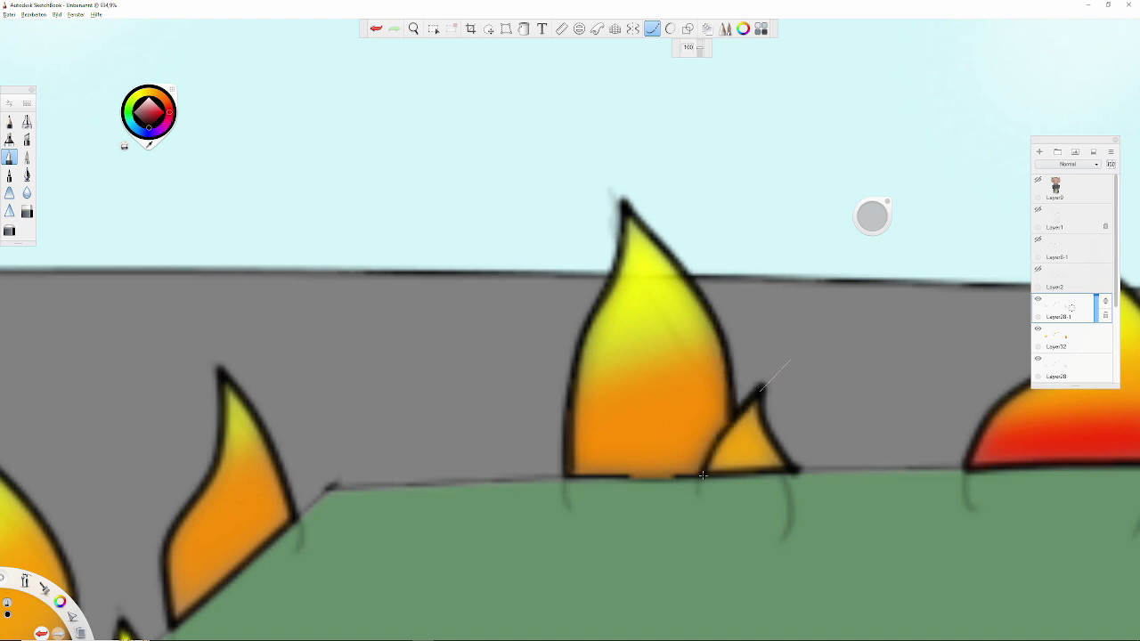
key(Home)
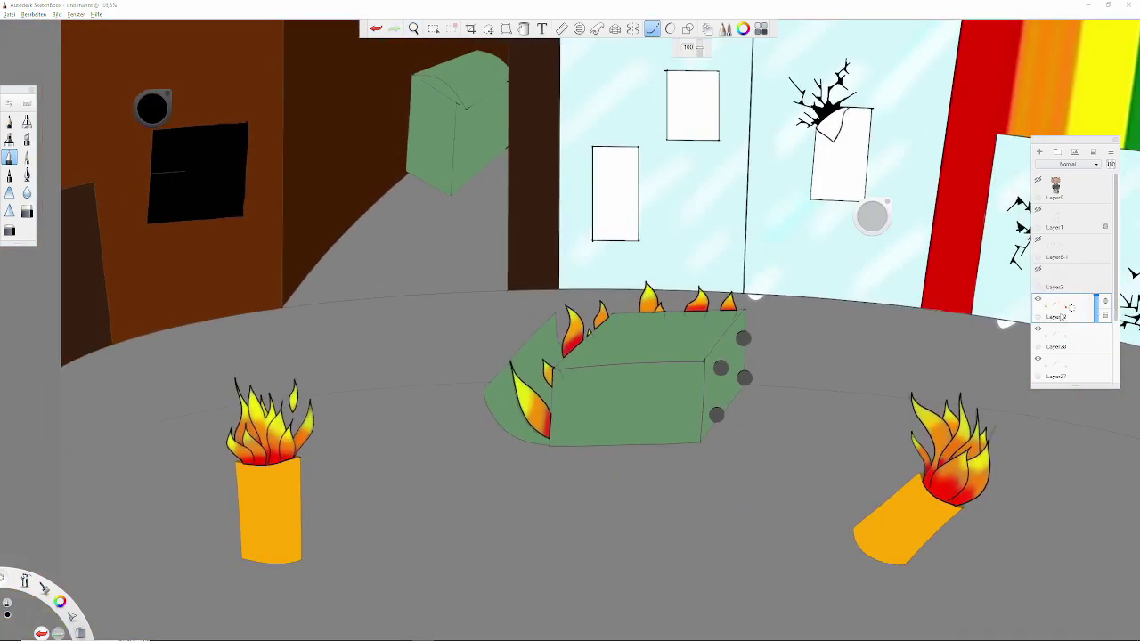
click(1064, 337)
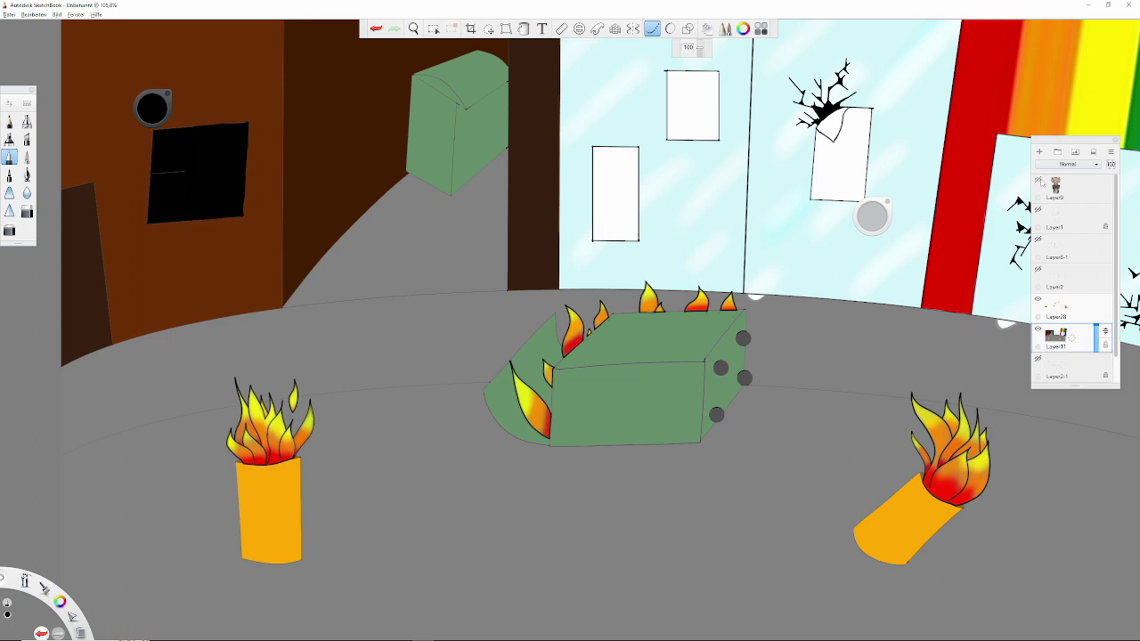
scroll(567, 343, down, 2)
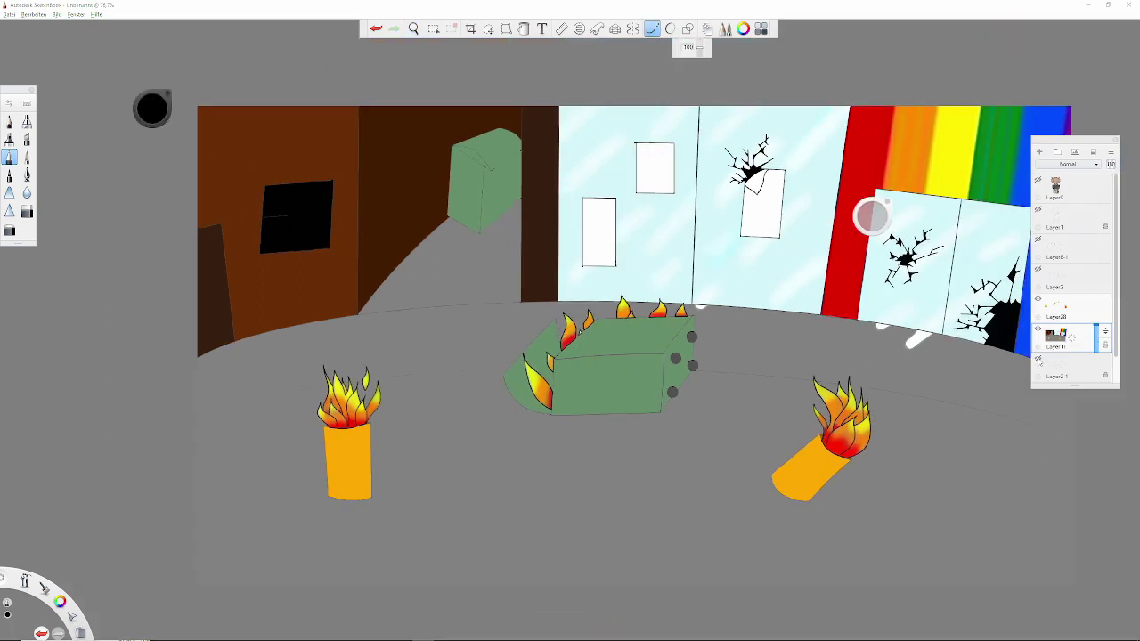
- Move the colour puck aside and merge Layer28 into Layer11 below it
scroll(551, 342, down, 2)
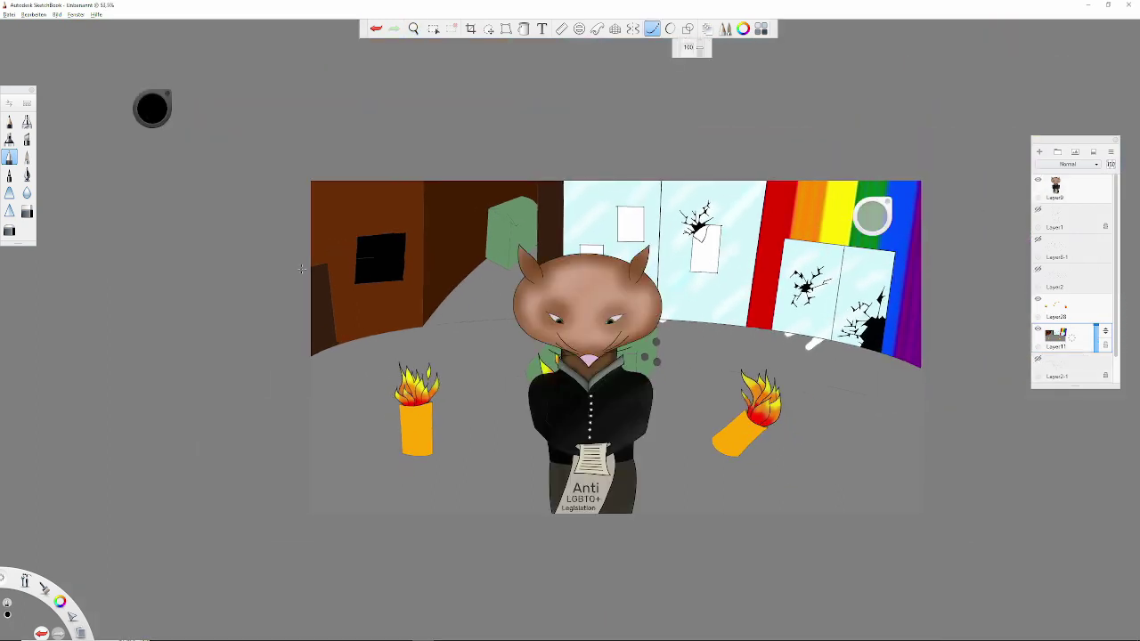
drag(875, 203, 137, 210)
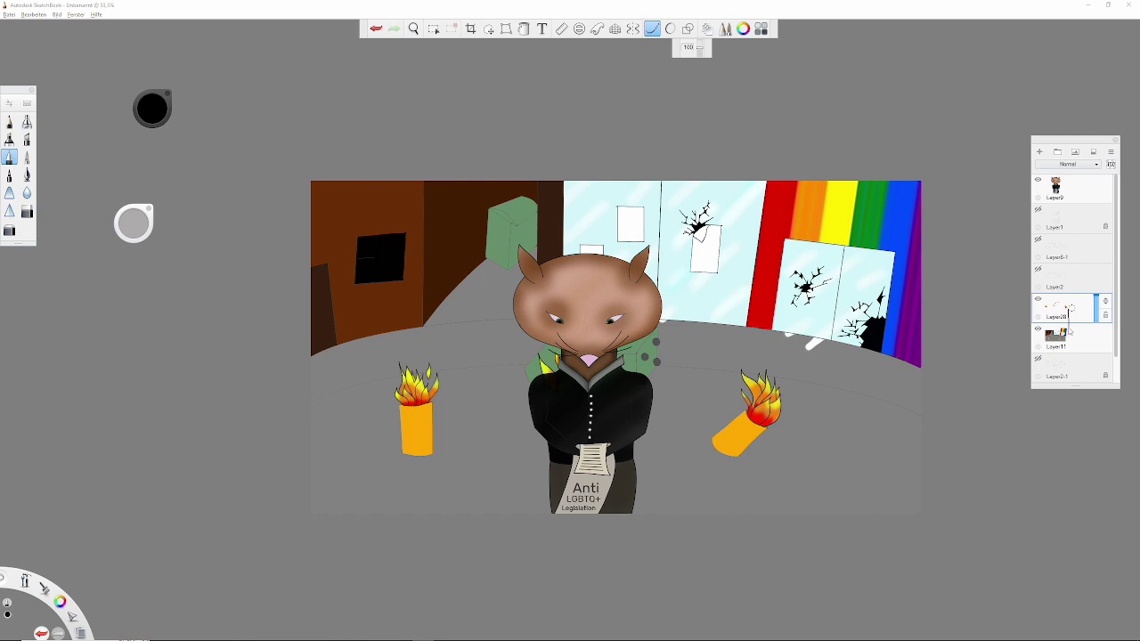
drag(1060, 337, 1060, 187)
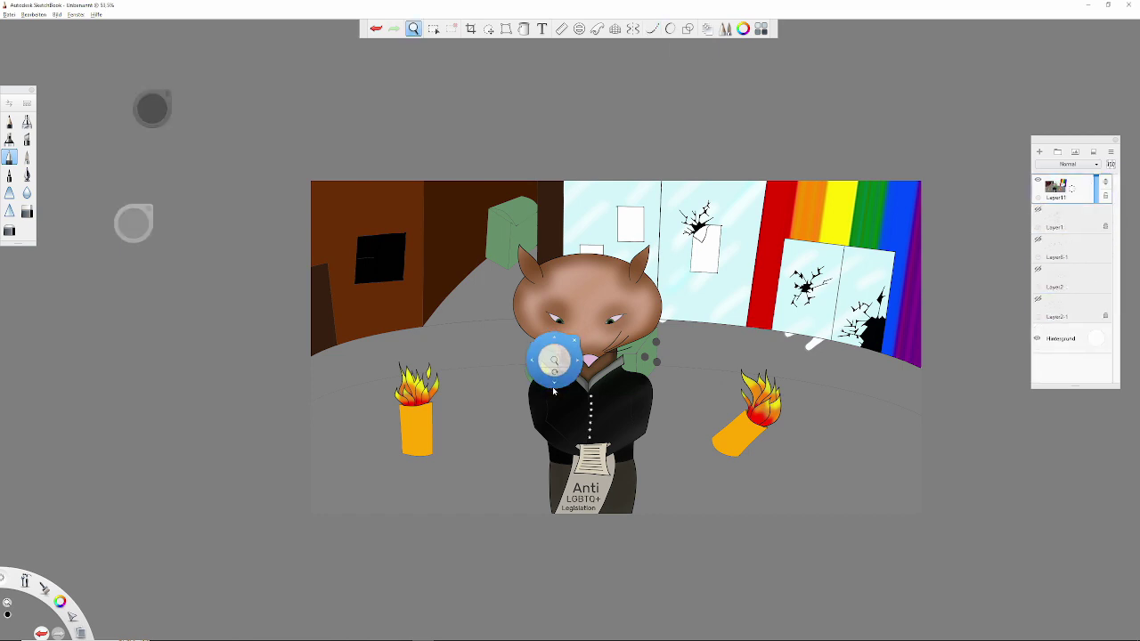
- Shrink the duplicated fox and move it to the right of the original
drag(555, 357, 525, 387)
click(1059, 226)
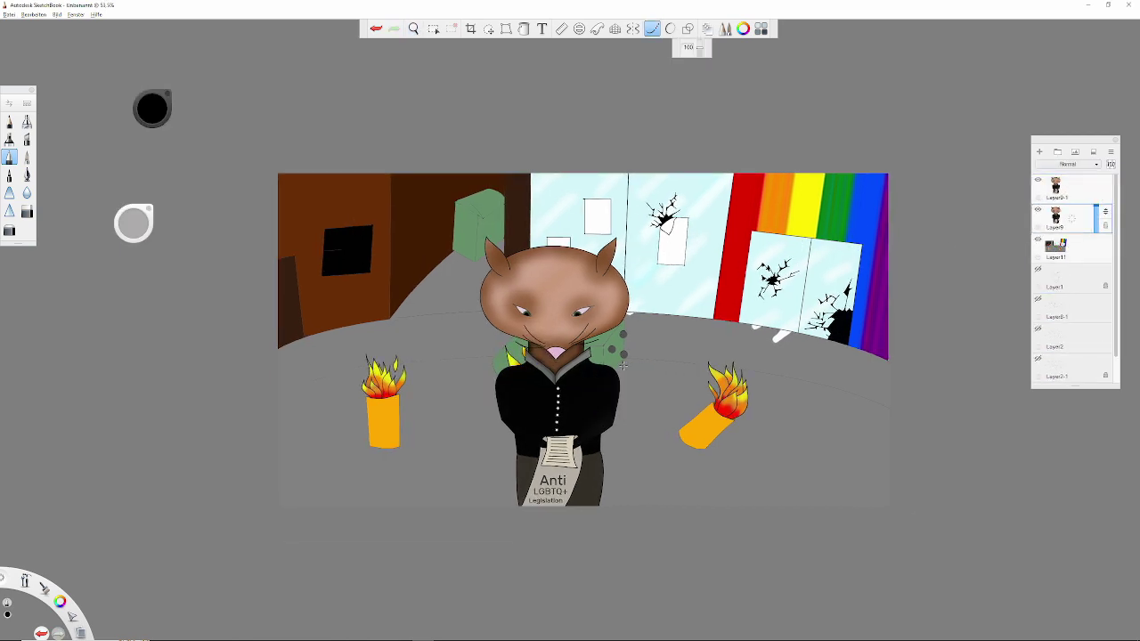
key(v)
mouse_move(616, 187)
mouse_down()
mouse_move(692, 191)
mouse_move(661, 282)
mouse_move(692, 401)
mouse_move(716, 382)
mouse_up()
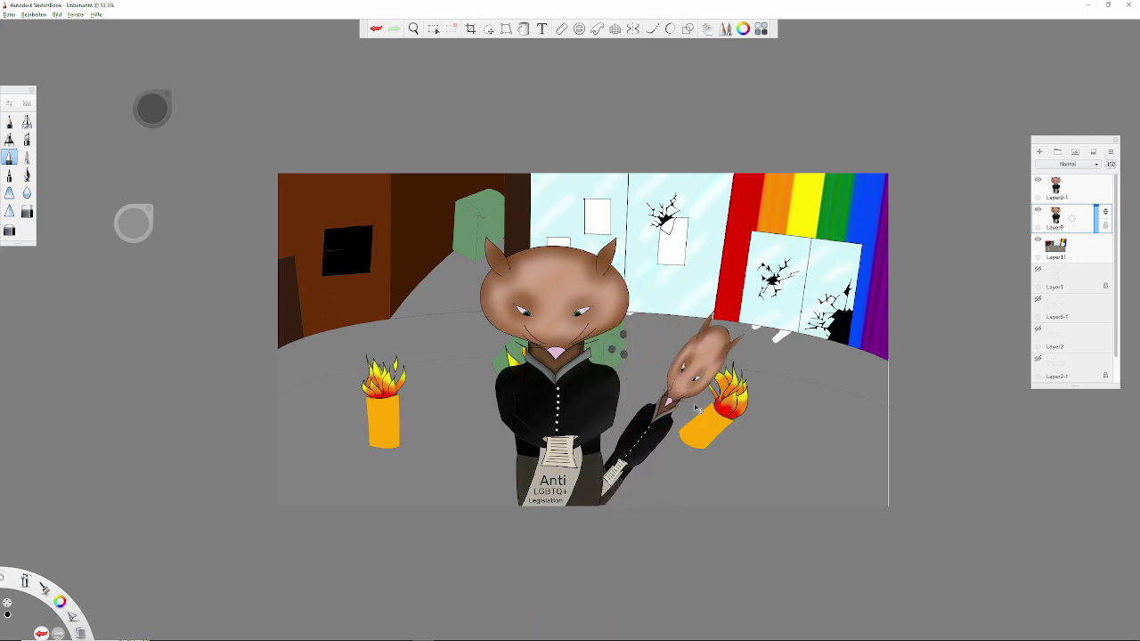
key(Return)
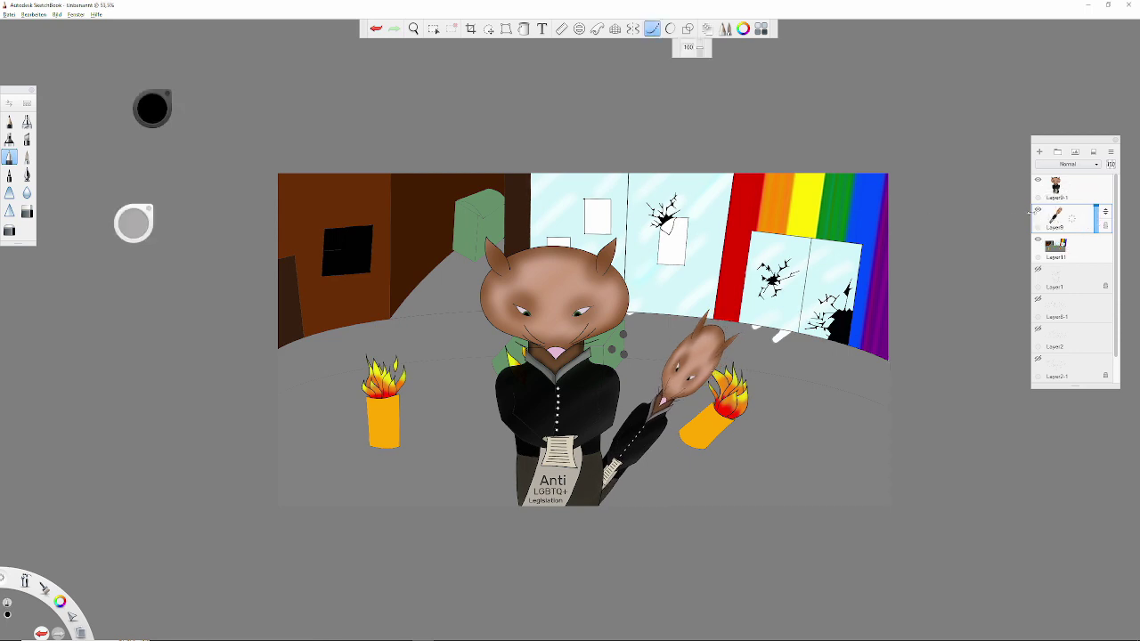
- Undo a trial dark stroke over the copy and add a new shadow layer
mouse_move(677, 356)
mouse_down()
mouse_move(708, 298)
mouse_move(678, 304)
mouse_move(757, 285)
mouse_up()
key(ctrl+z)
key(ctrl+shift+n)
- Magic-wand select the copied fox's silhouette and switch to the shadow layer
click(1064, 249)
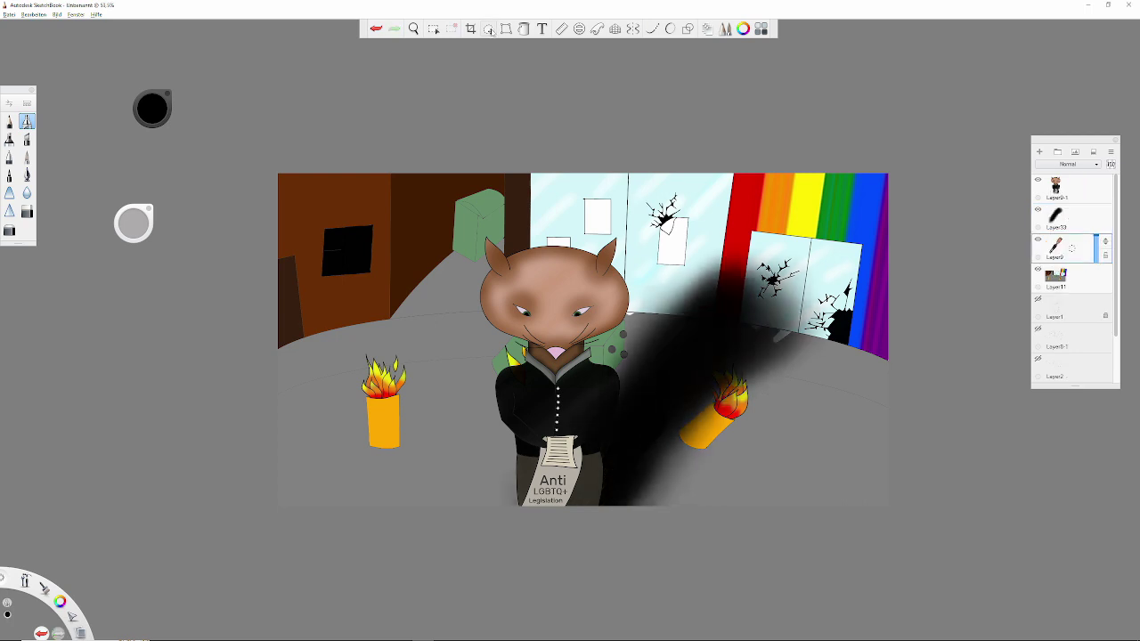
click(433, 28)
click(783, 417)
key(ctrl+z)
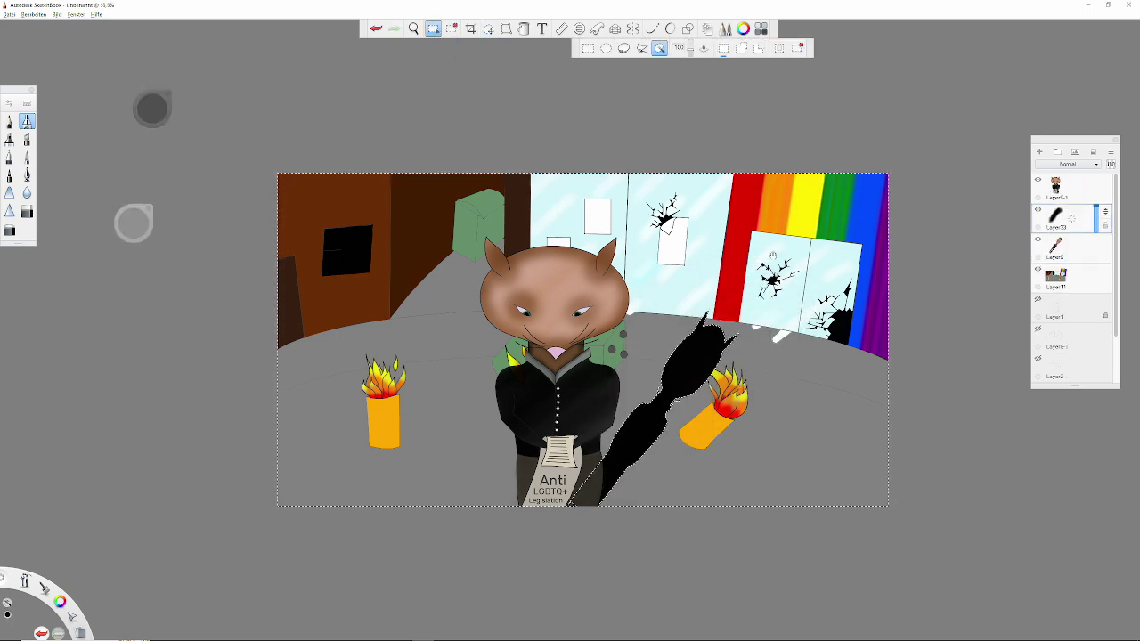
key(ctrl+y)
key(ctrl+z)
key(b)
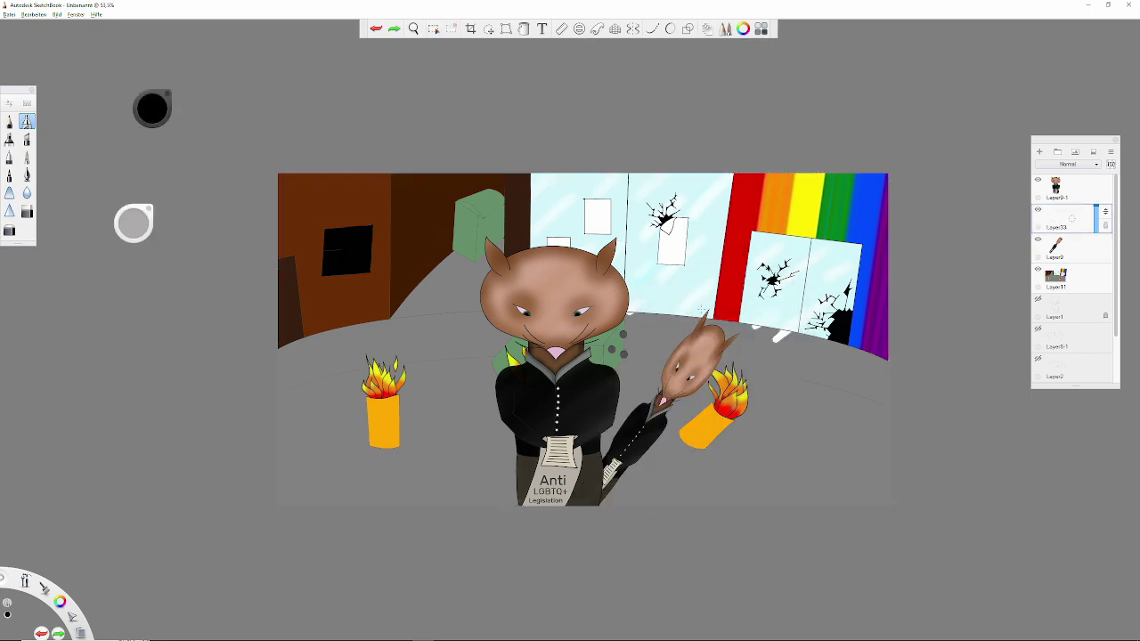
- Paint the silhouette solid black, clear the spill and delete the copied character layer
drag(613, 463, 699, 329)
key(ctrl+z)
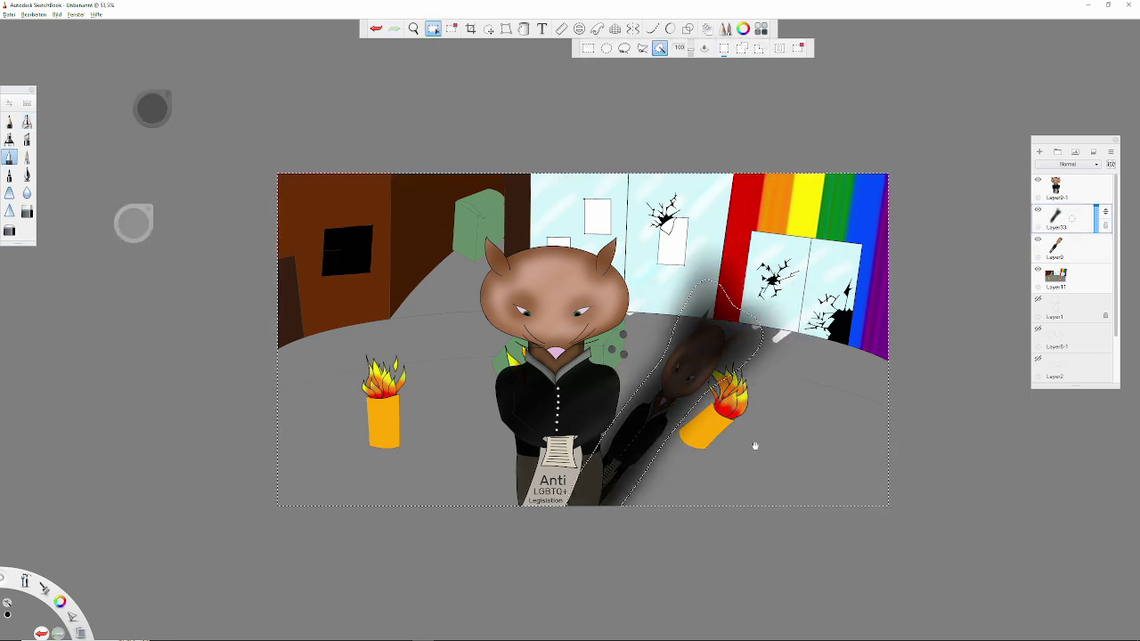
key(ctrl+z)
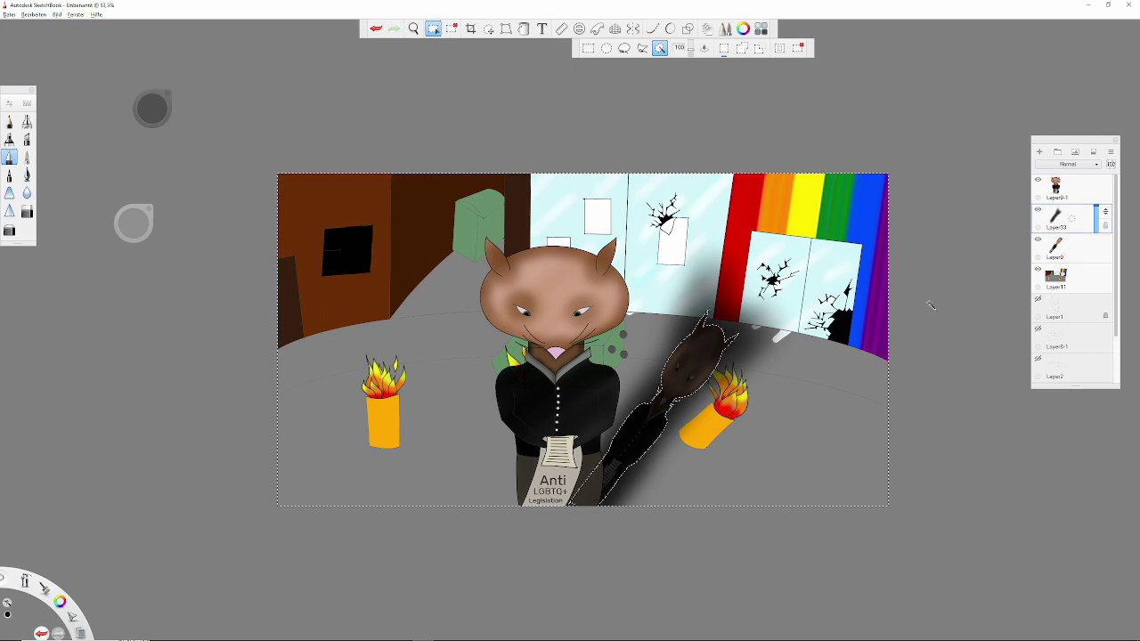
key(ctrl+z)
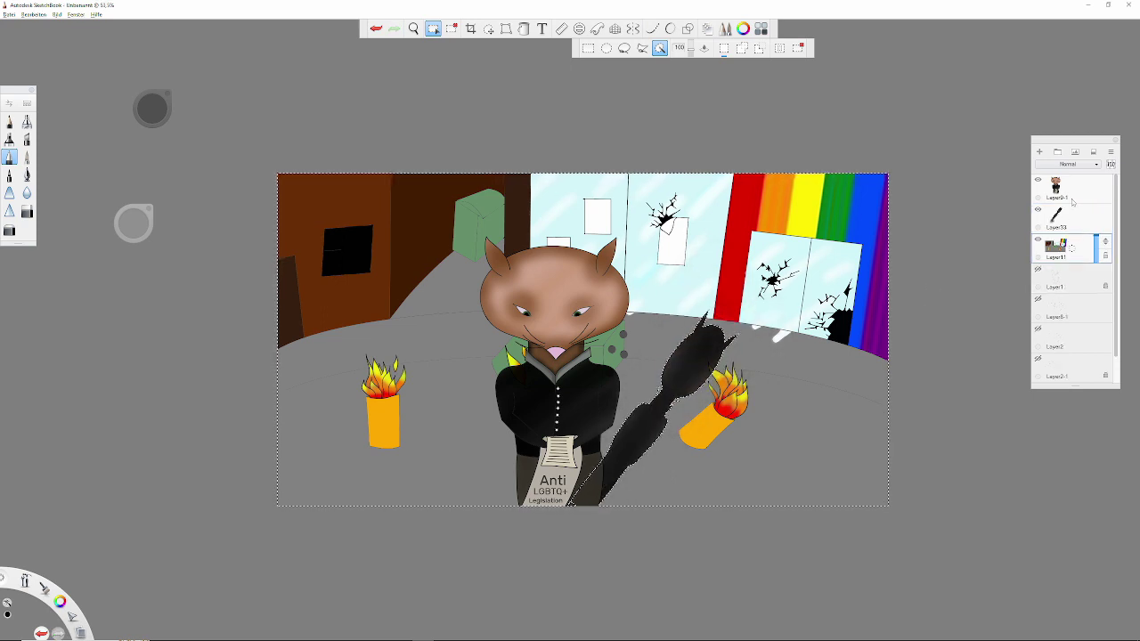
key(ctrl+z)
key(ctrl+z)
scroll(743, 288, up, 10)
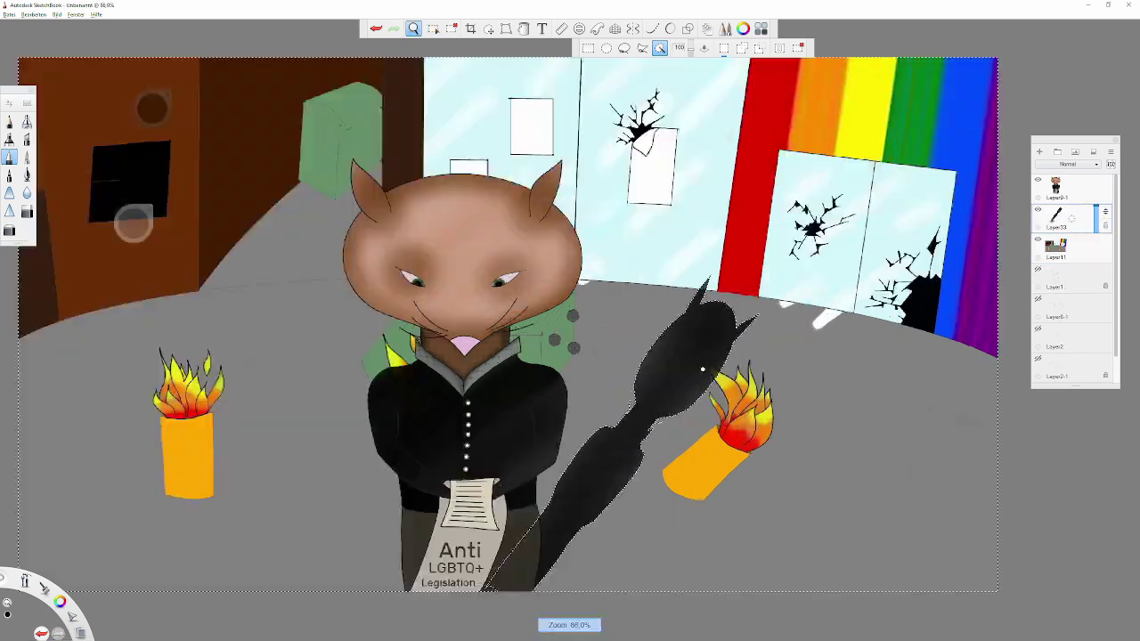
click(27, 212)
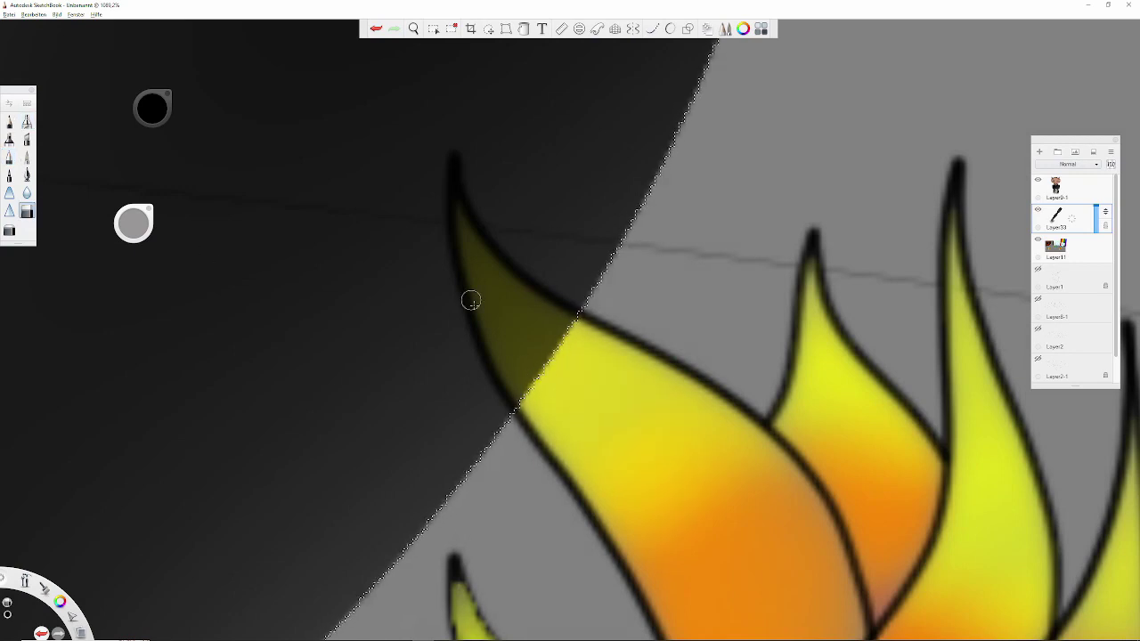
- Deselect and paint yellow over the dark shaded flame tip
key(ctrl+d)
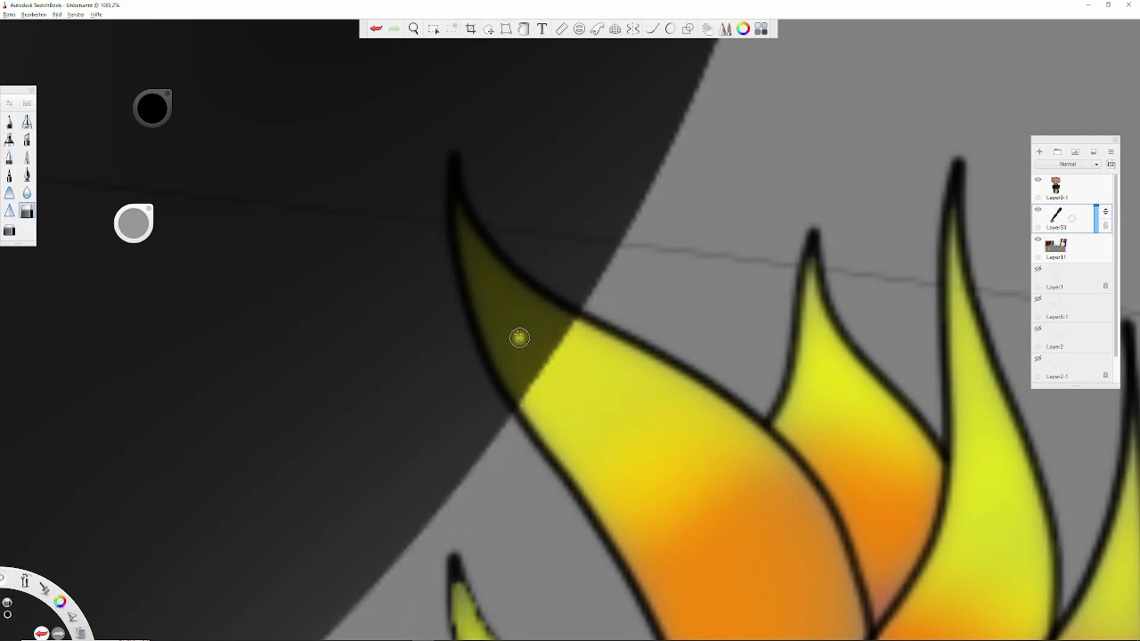
drag(519, 334, 524, 352)
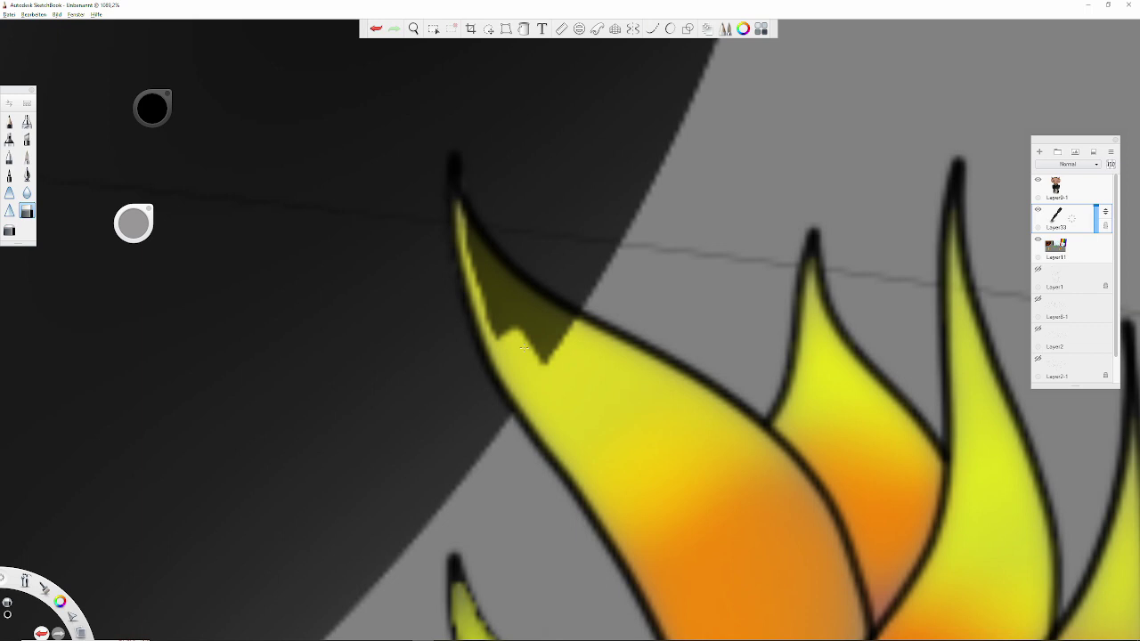
key(ctrl+z)
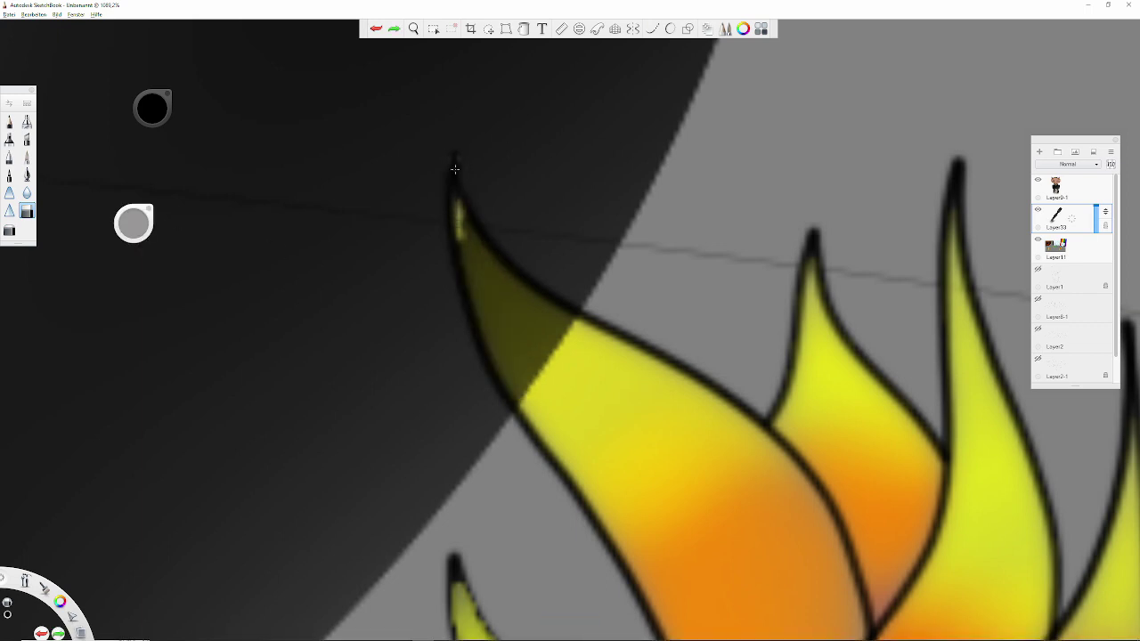
drag(501, 392, 561, 322)
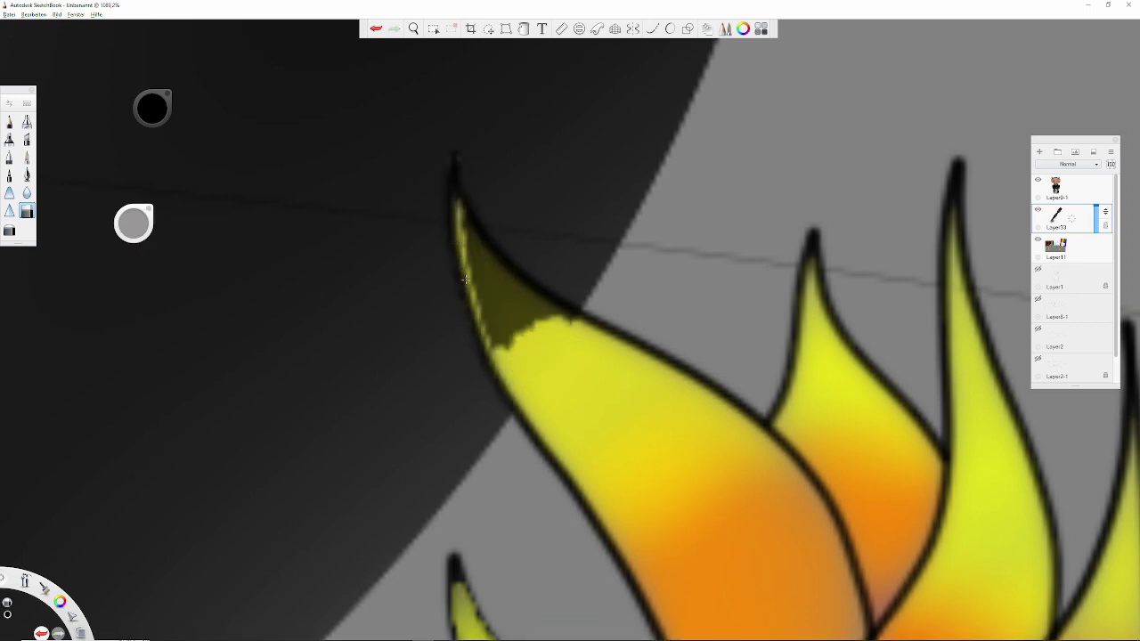
mouse_move(465, 280)
mouse_down()
mouse_move(535, 308)
mouse_move(499, 334)
mouse_move(485, 311)
mouse_up()
- Zoom out and merge the top layer down into Layer33
scroll(522, 307, down, 8)
scroll(522, 307, down, 4)
scroll(560, 312, down, 2)
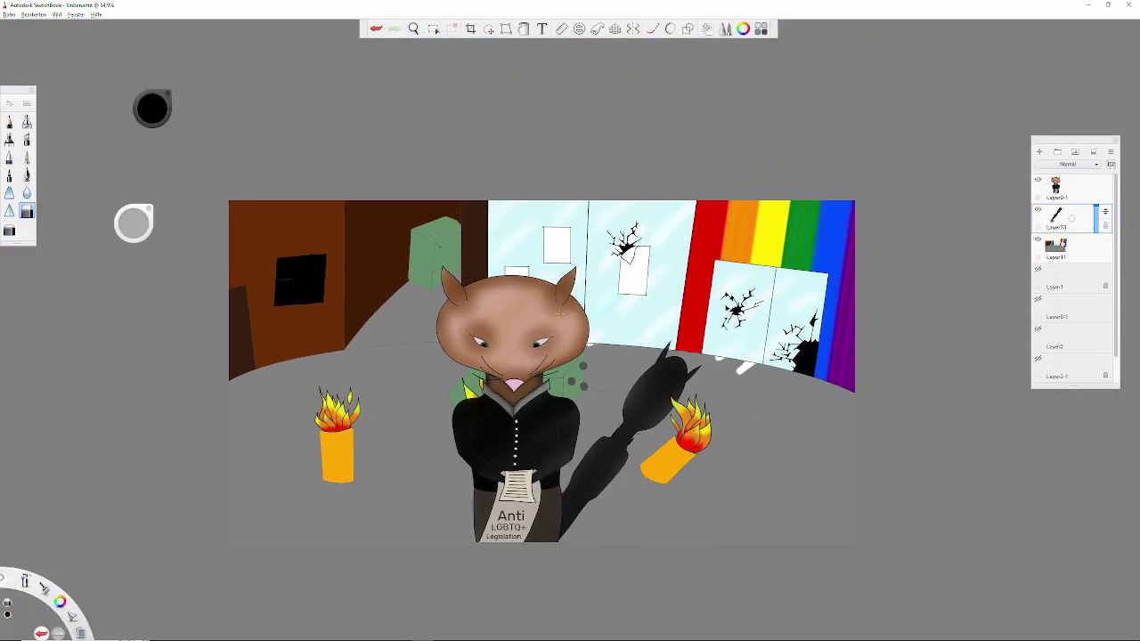
click(1074, 197)
key(ctrl+e)
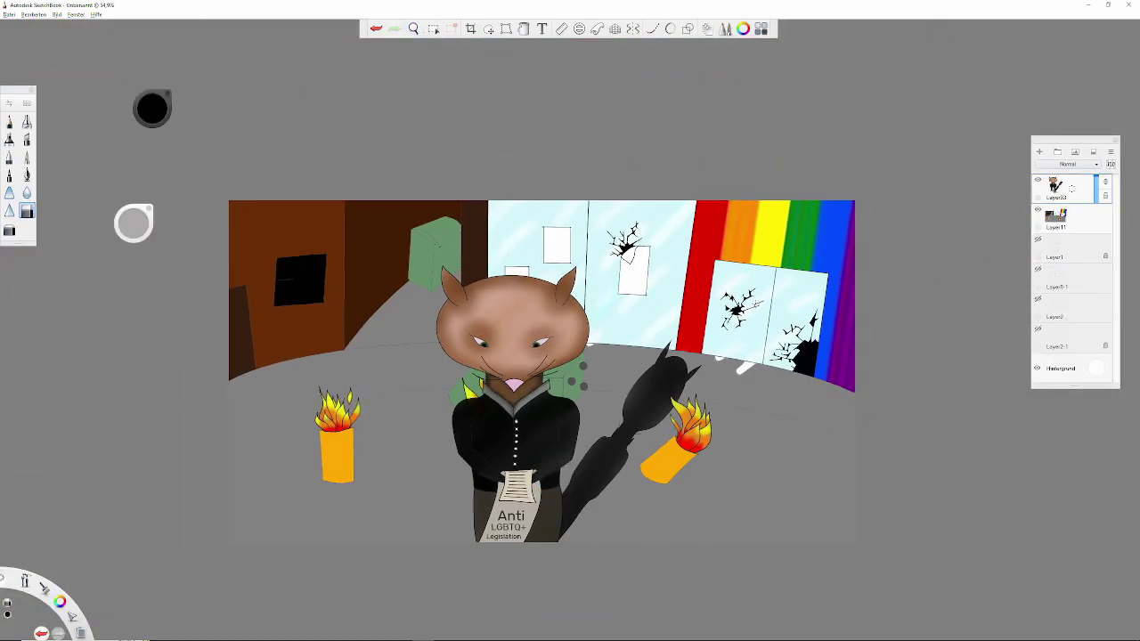
scroll(695, 357, up, 10)
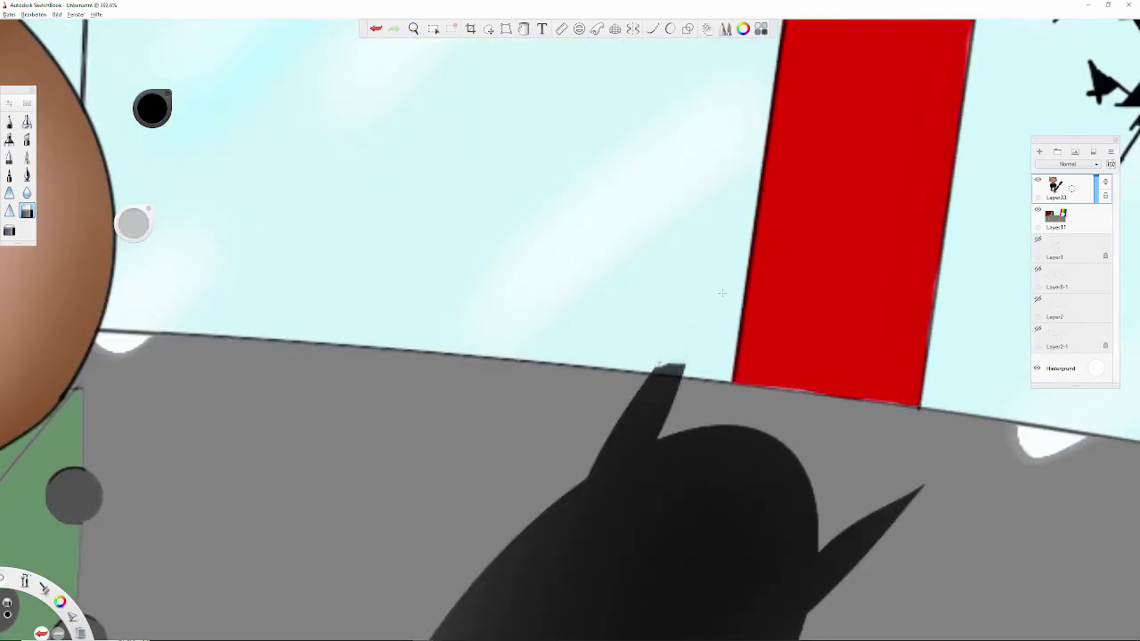
scroll(694, 357, up, 7)
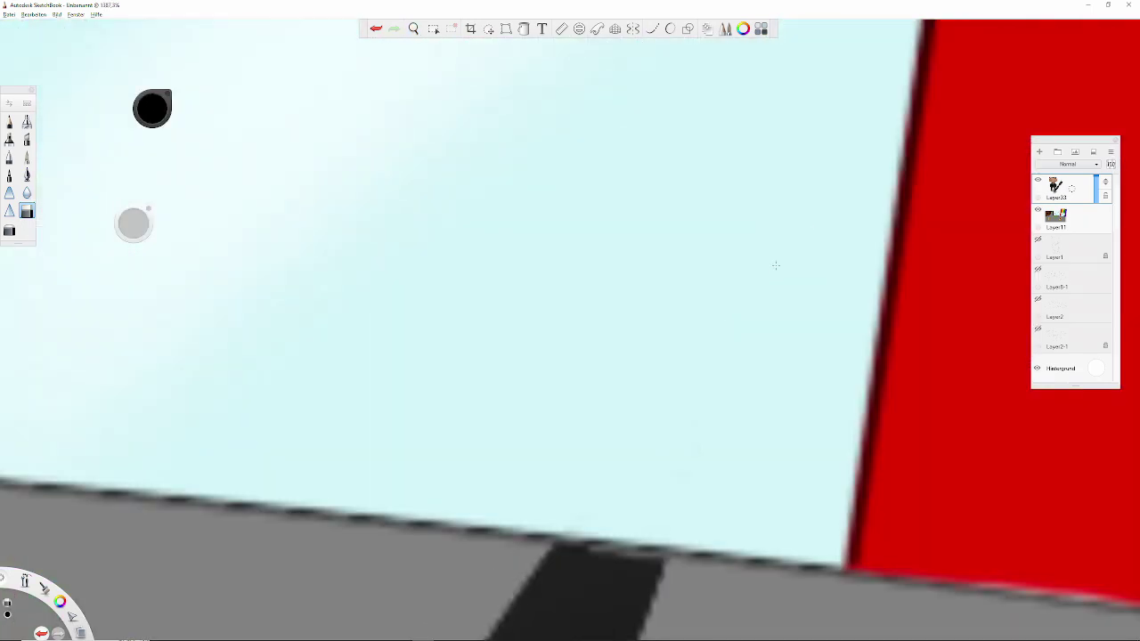
scroll(776, 266, down, 9)
scroll(626, 419, down, 8)
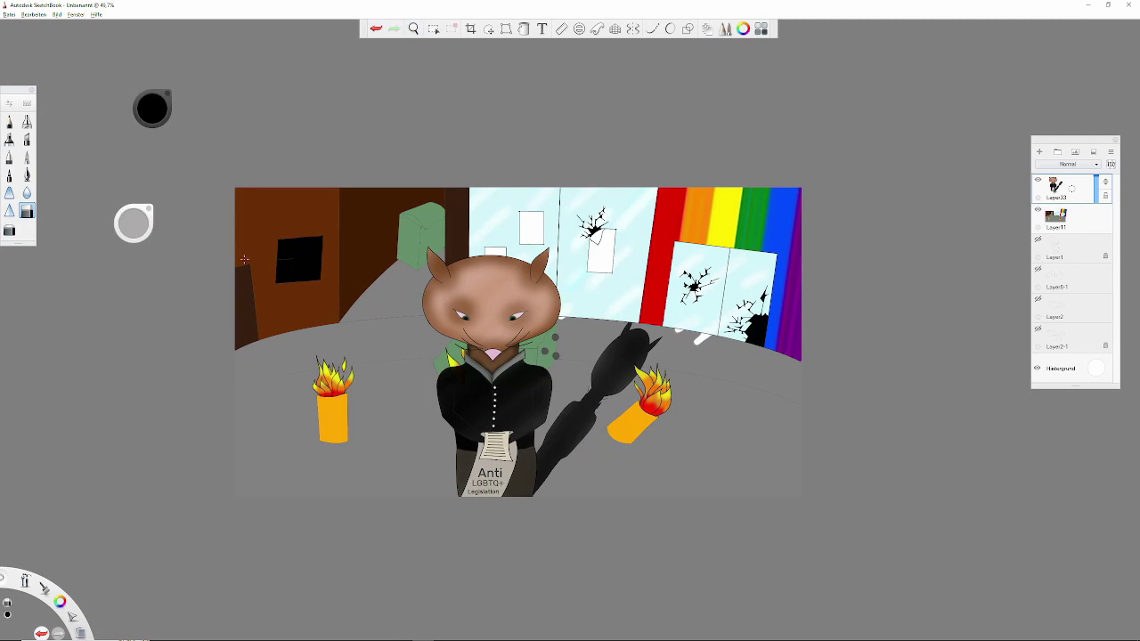
click(433, 29)
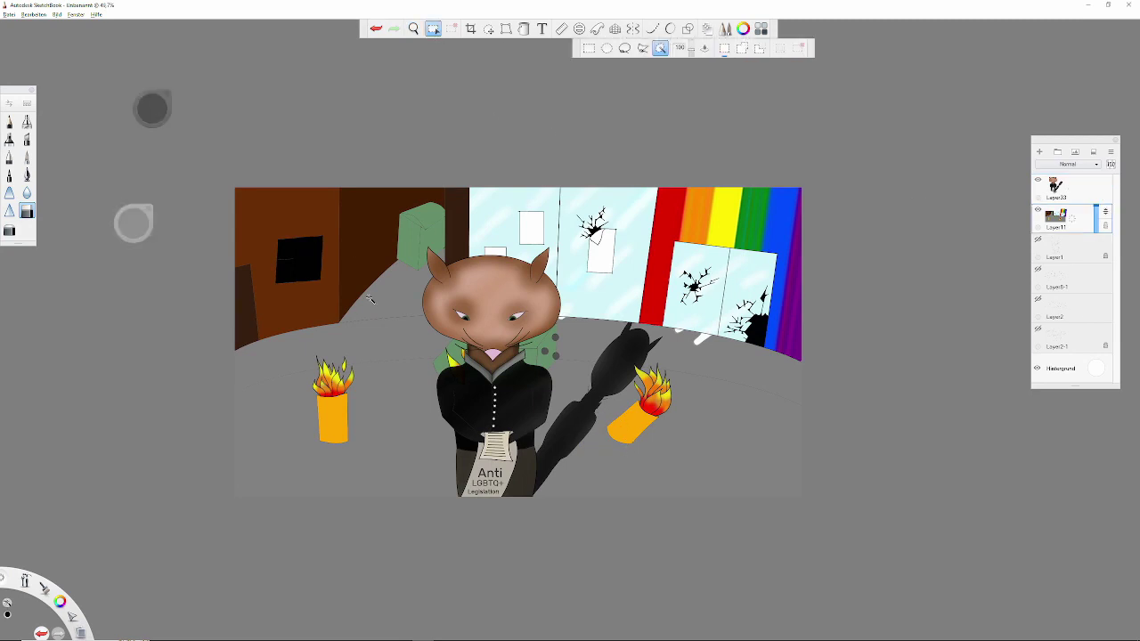
- Paint dark grey shading inside the selected slope on a new layer
click(152, 109)
key(ctrl+v)
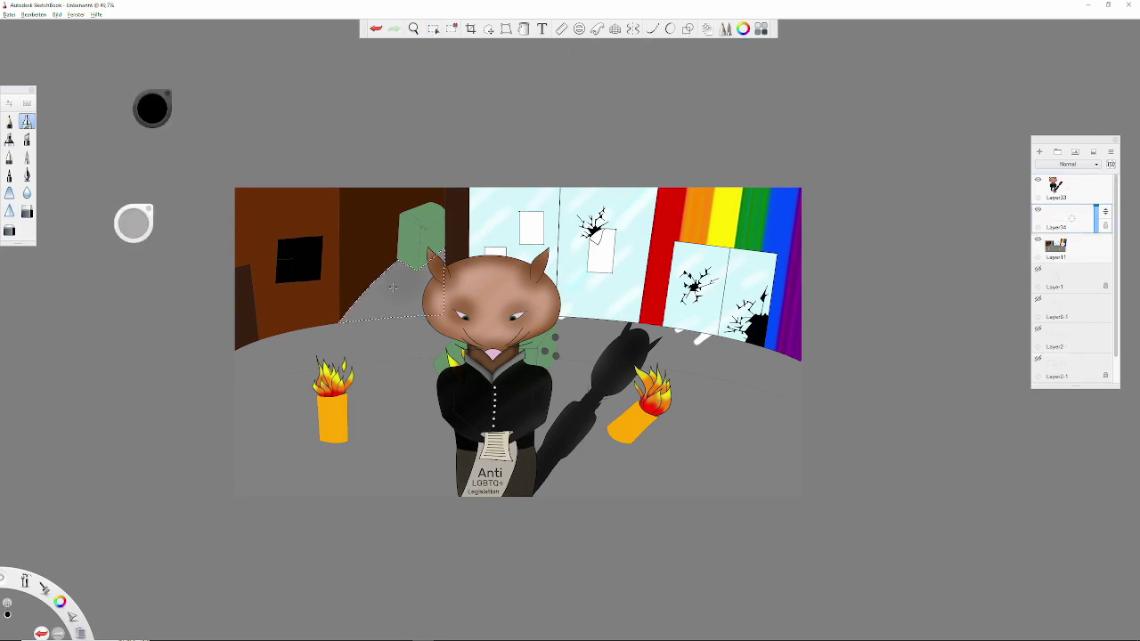
drag(392, 287, 310, 176)
key(m)
click(1056, 248)
click(1056, 218)
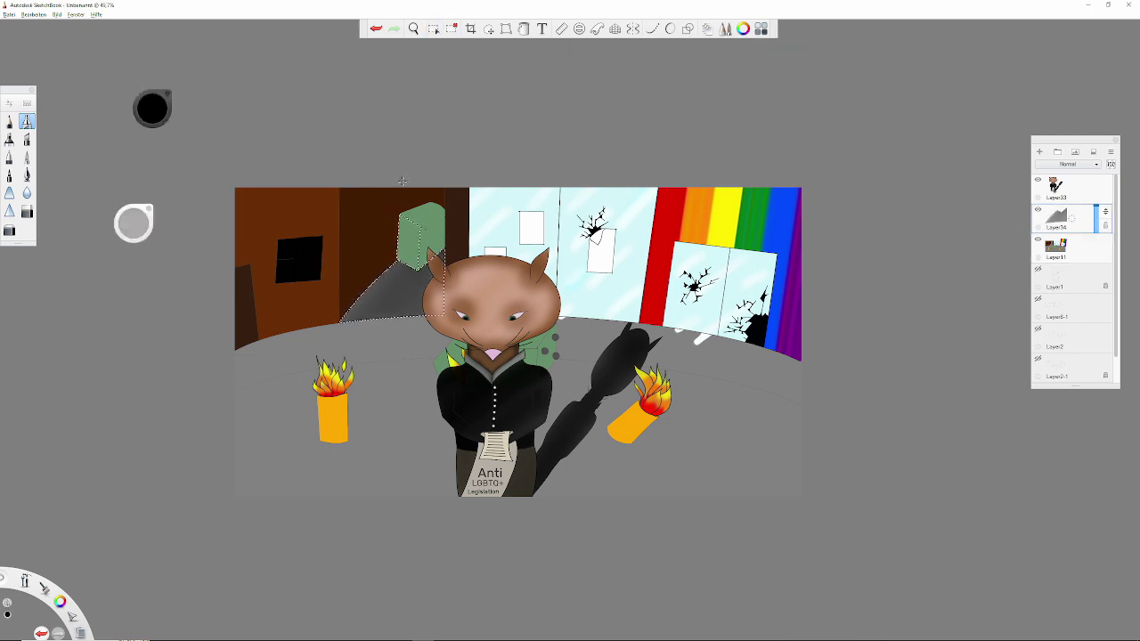
- Select the green box area from the scene layer, then merge the shading into Layer11
key(m)
click(1056, 248)
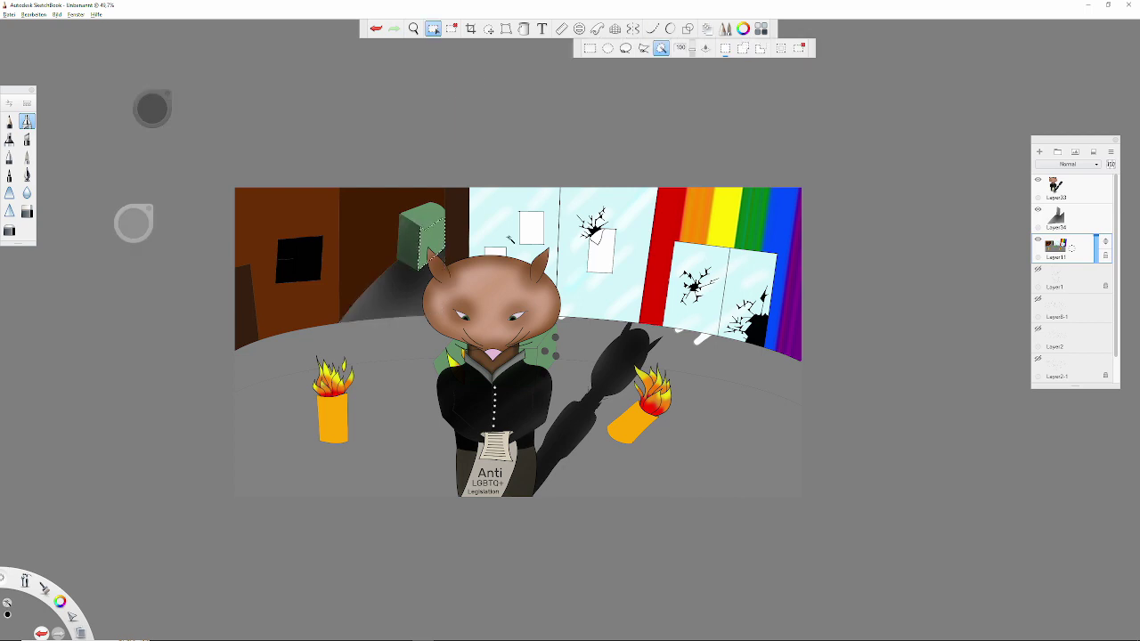
click(1056, 218)
key(m)
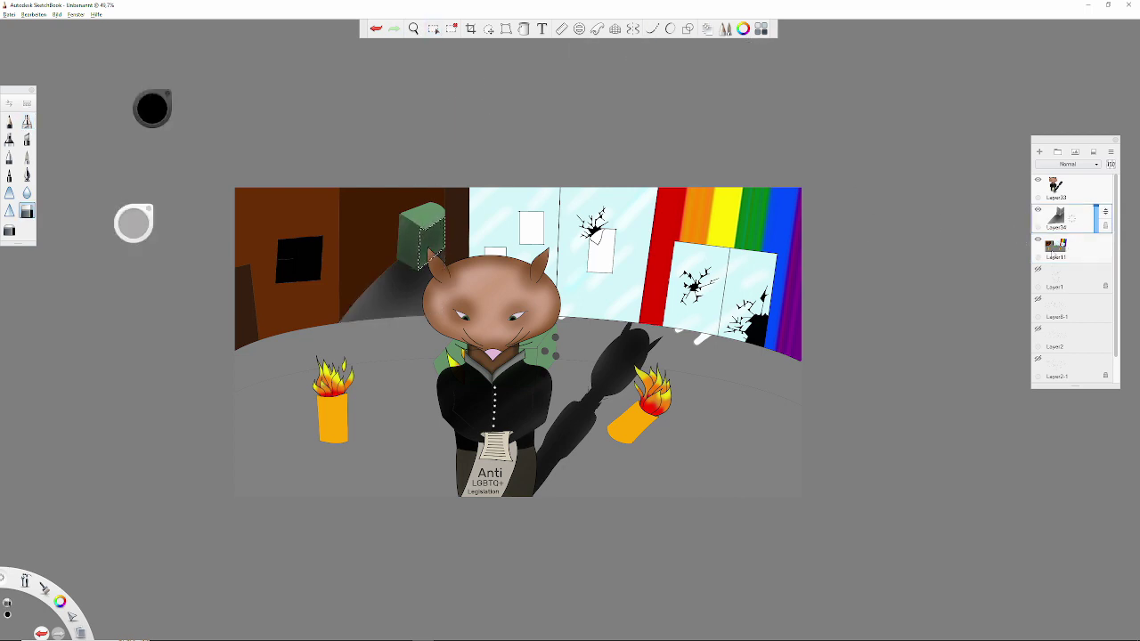
click(1055, 218)
click(1055, 247)
key(m)
click(1055, 217)
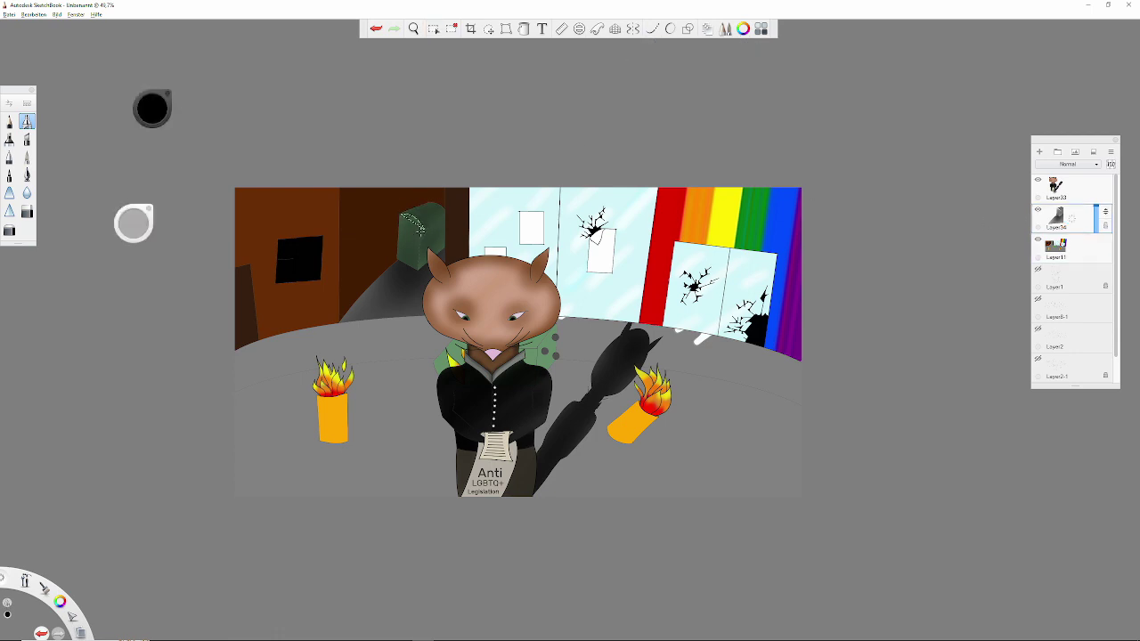
key(ctrl+z)
click(1066, 190)
key(ctrl+e)
key(ctrl+e)
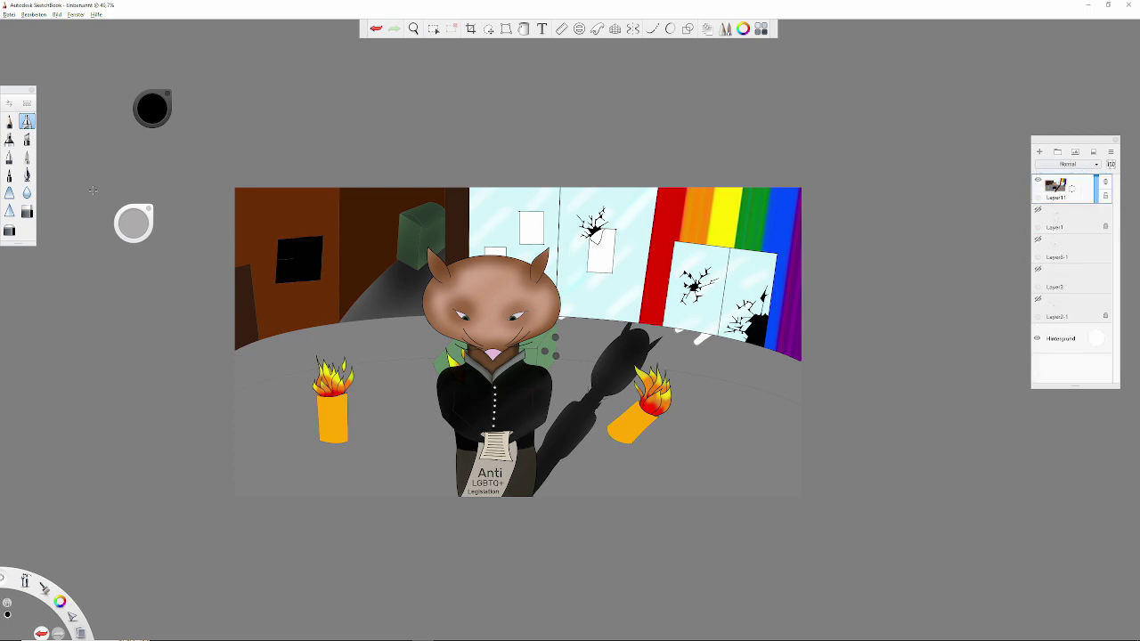
- Open the Juni folder in the save dialog and name the file Ratte
key(ctrl+s)
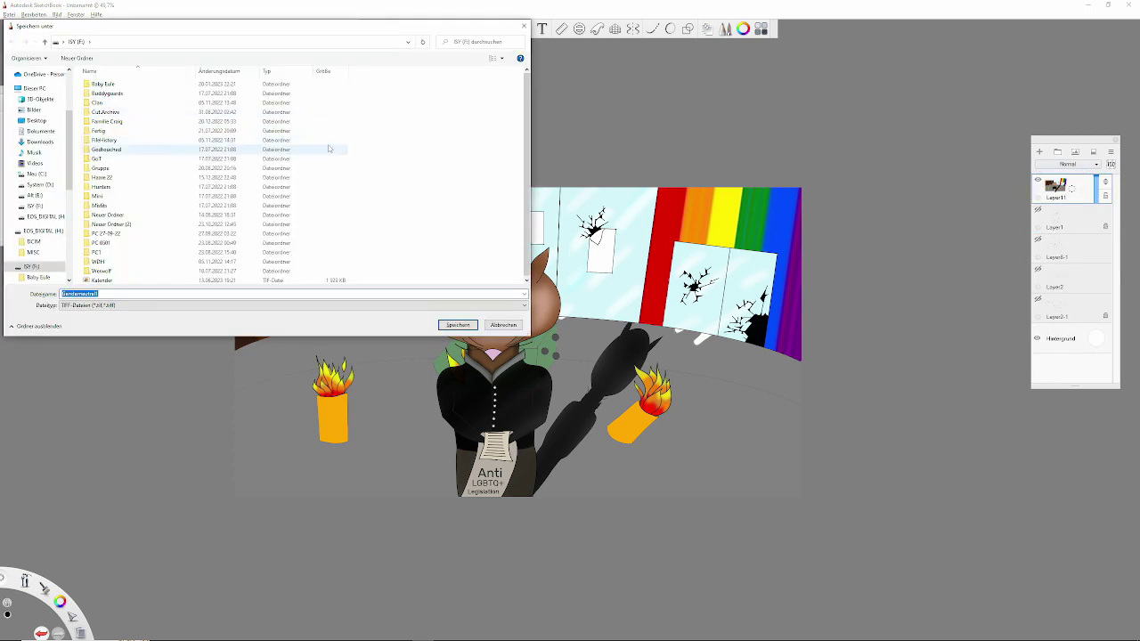
double_click(153, 161)
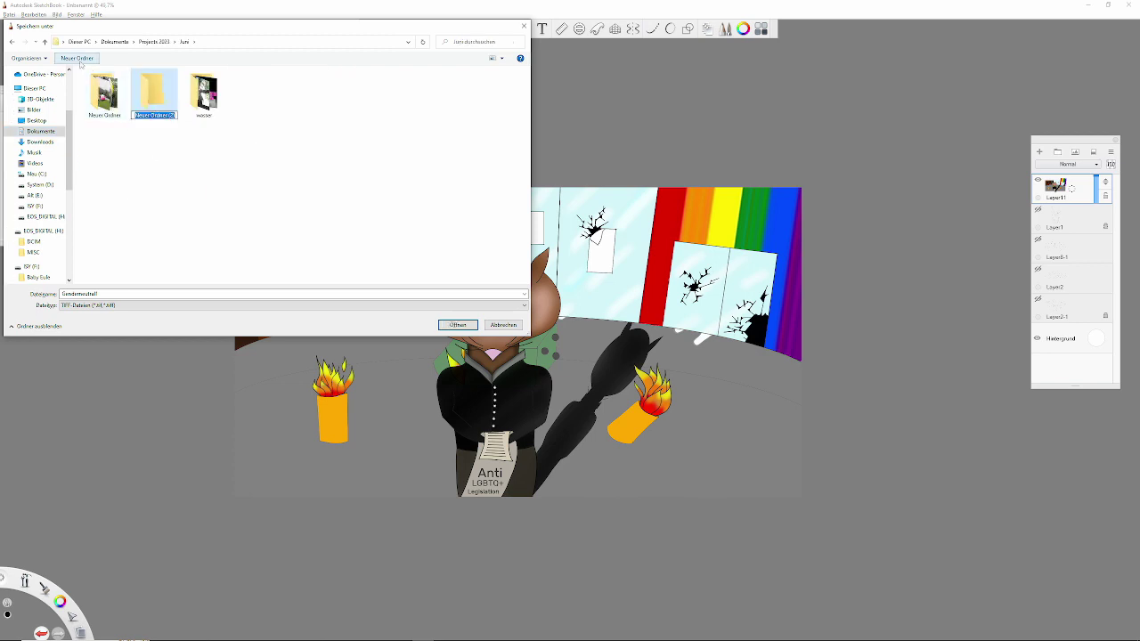
click(348, 292)
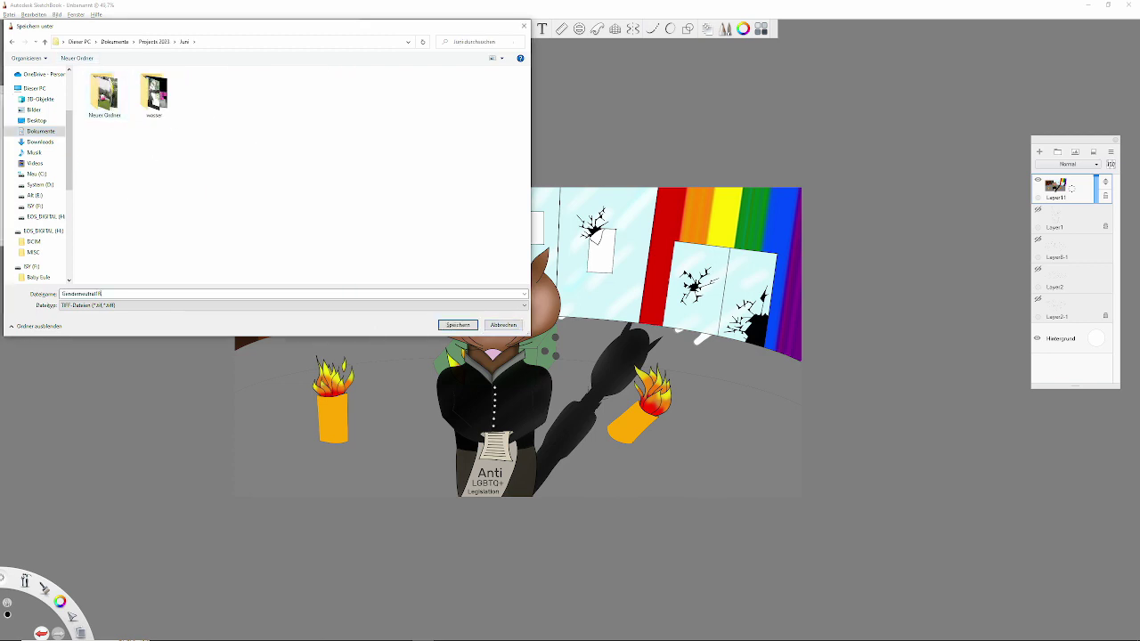
text(tte)
key(Return)
key(ctrl+shift+s)
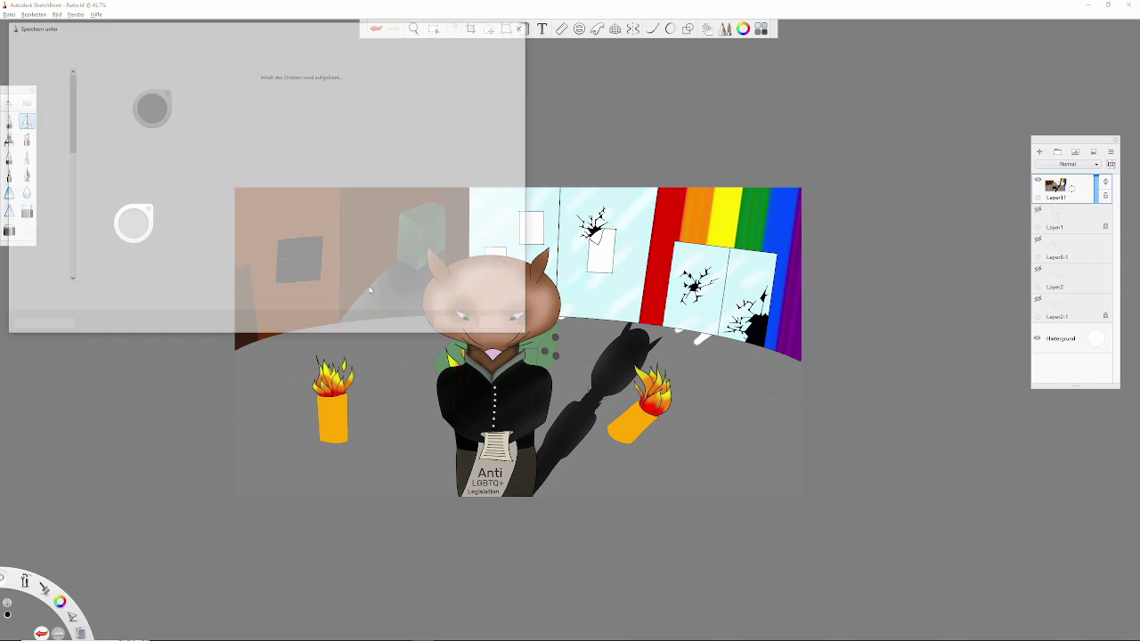
- Save it as JPEG, accepting the quality settings and dismissing the warning
click(294, 306)
click(268, 331)
key(Return)
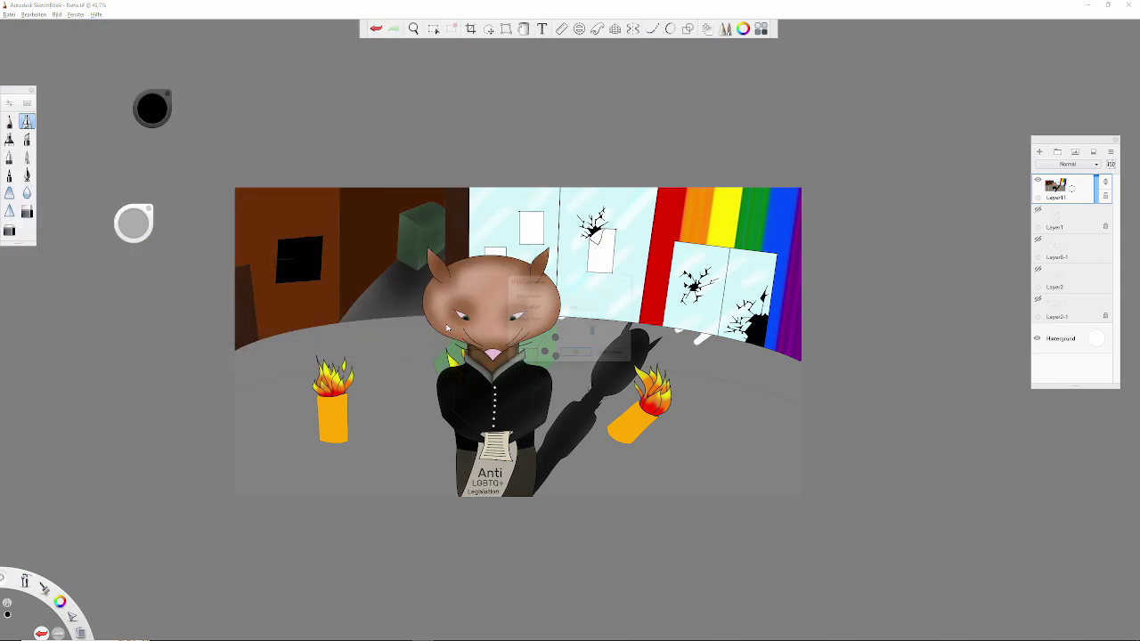
click(577, 354)
click(595, 359)
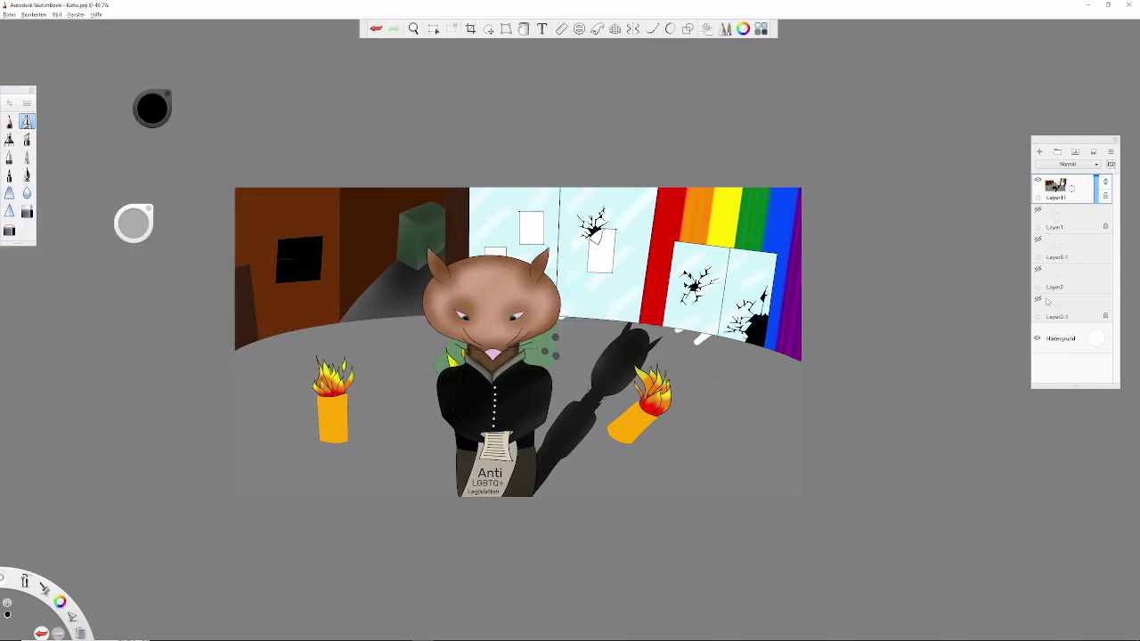
- Hide the coloured painting, show the pencil sketch and move it below Layer6-1
click(1038, 180)
click(1060, 218)
click(1038, 210)
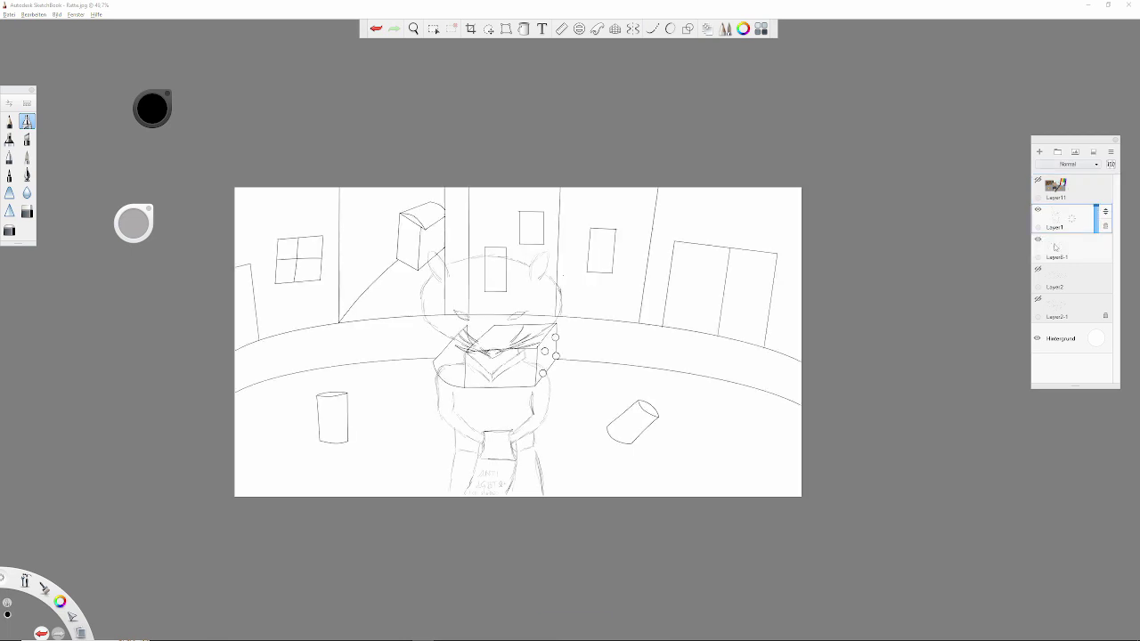
drag(1072, 246, 1073, 250)
key(ctrl+z)
key(ctrl+z)
key(ctrl+z)
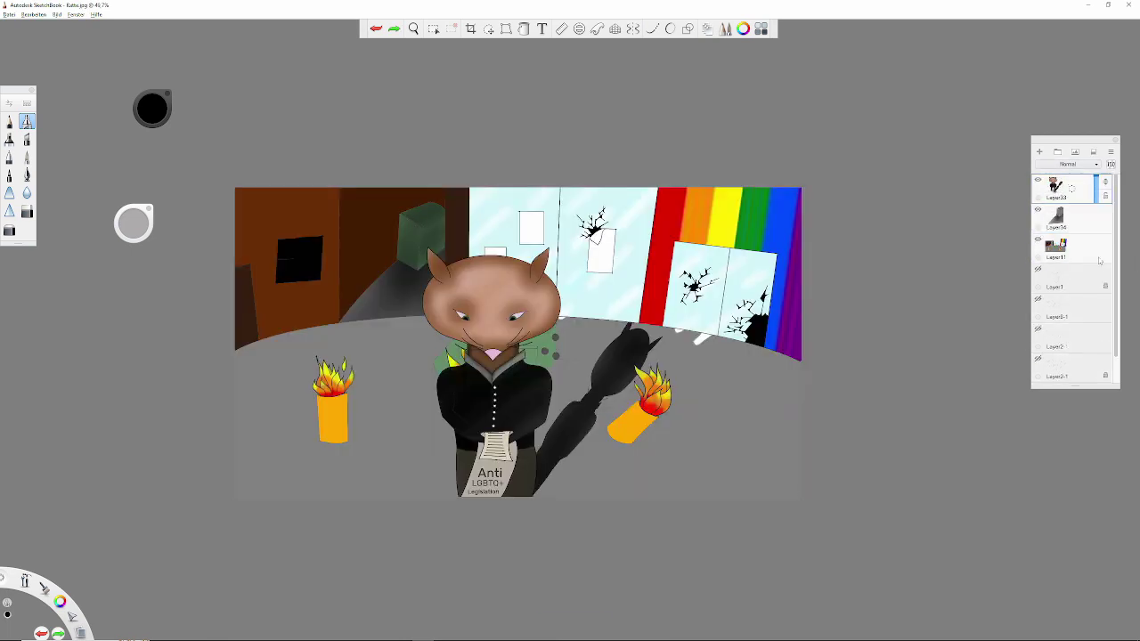
key(ctrl+y)
key(ctrl+y)
key(ctrl+y)
key(ctrl+y)
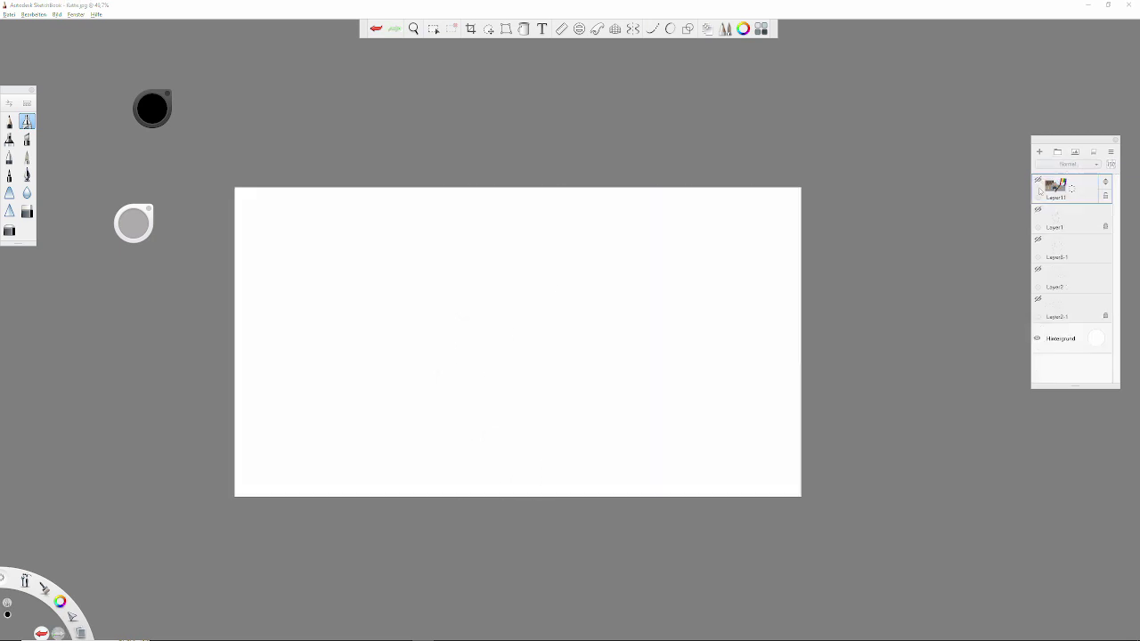